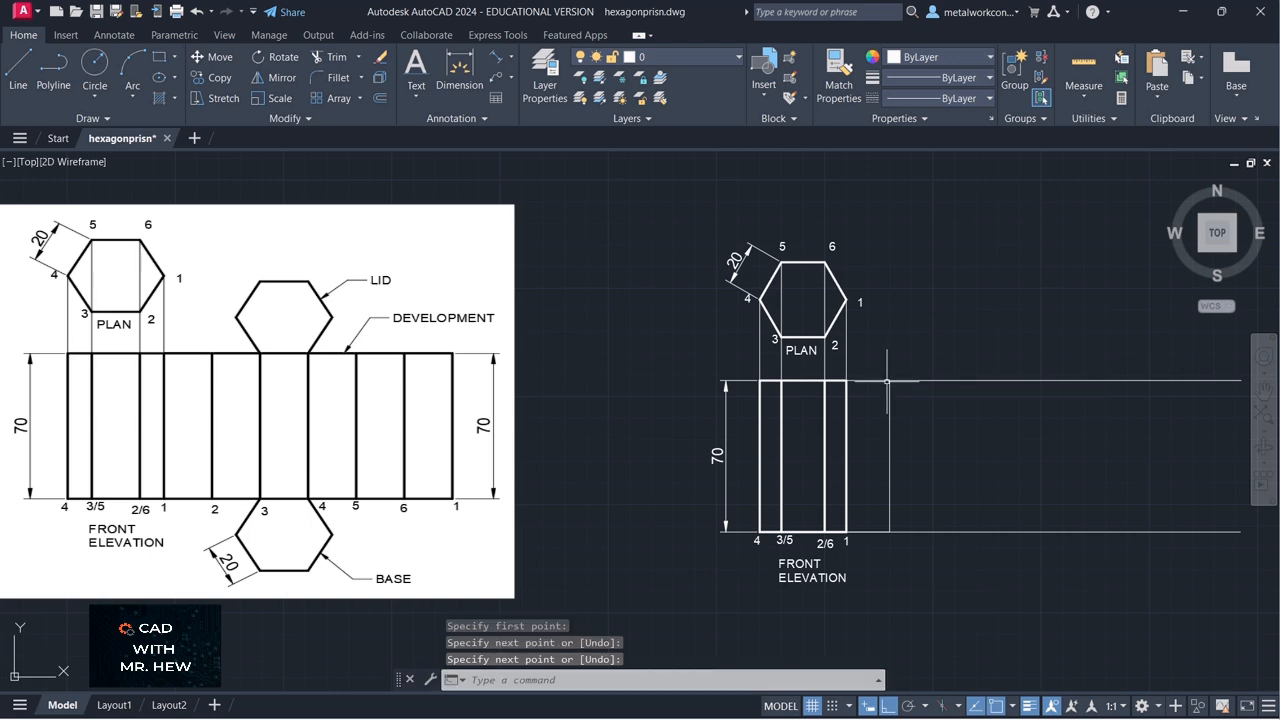
# Draw the development's fold line 3, running 20 along the base line from fold line 2 and up to the upper projection line
pyautogui.press('Return')
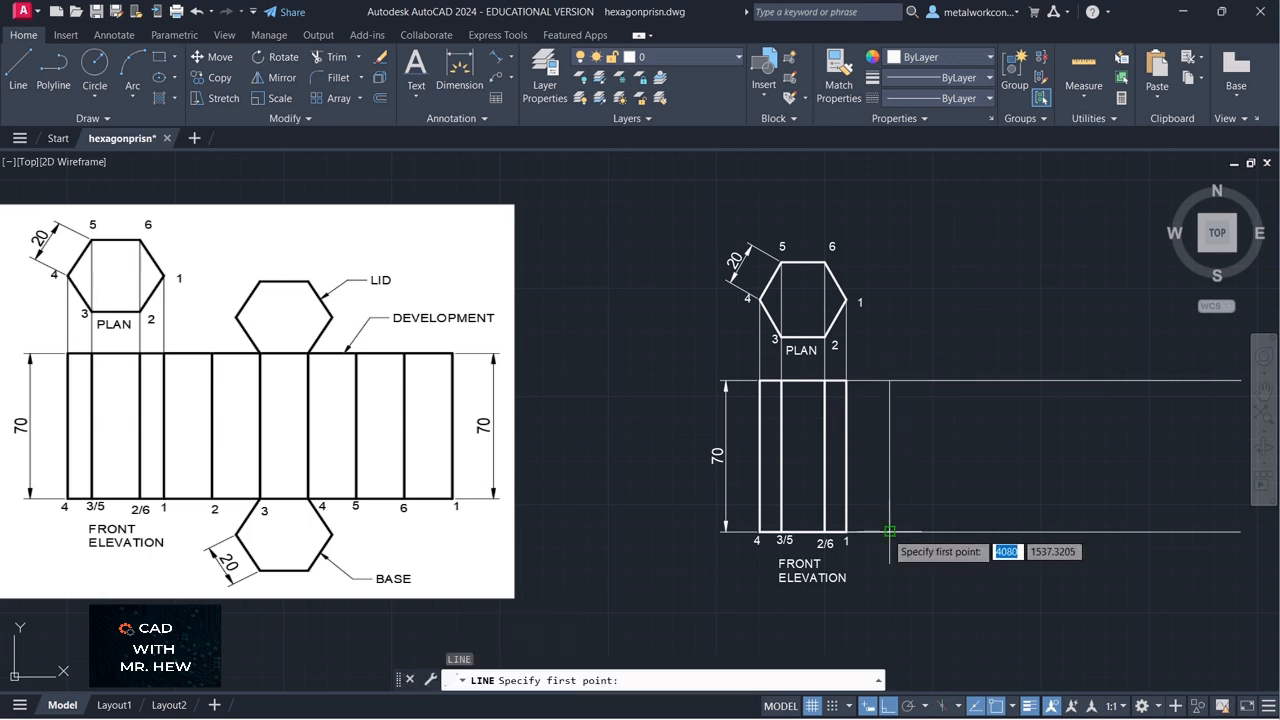
pyautogui.click(889, 531)
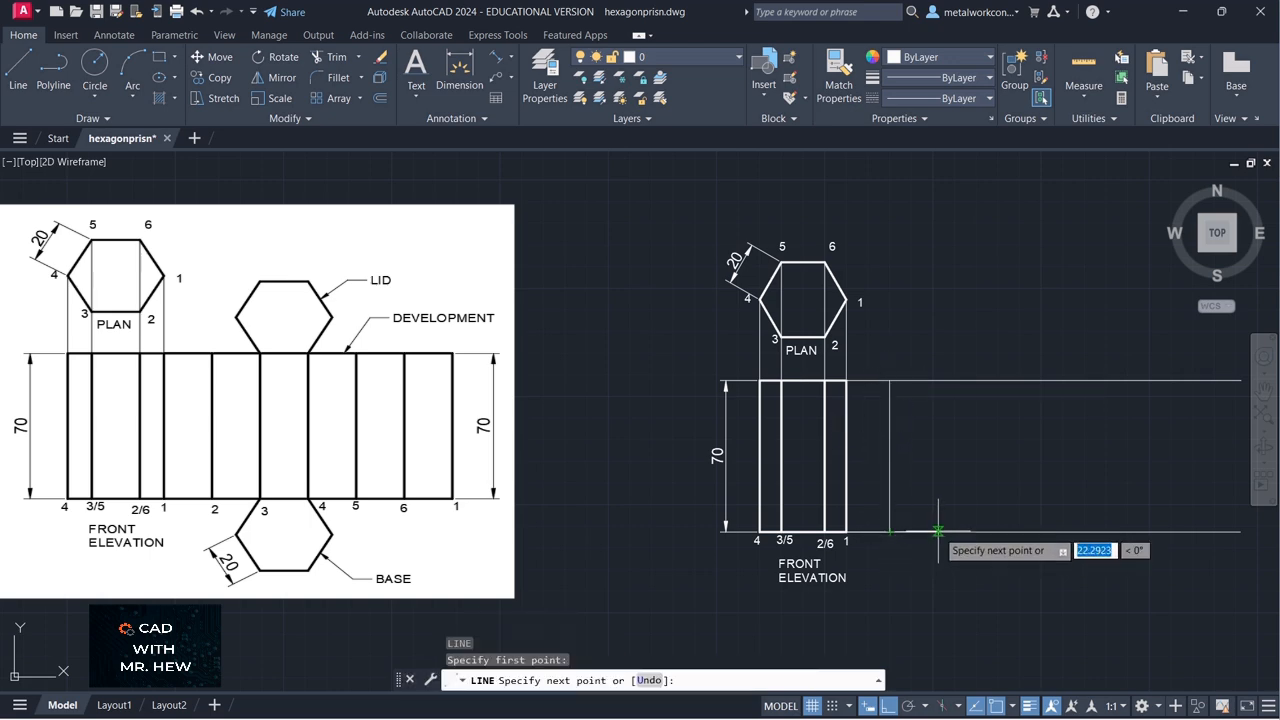
pyautogui.write('20')
pyautogui.press('Return')
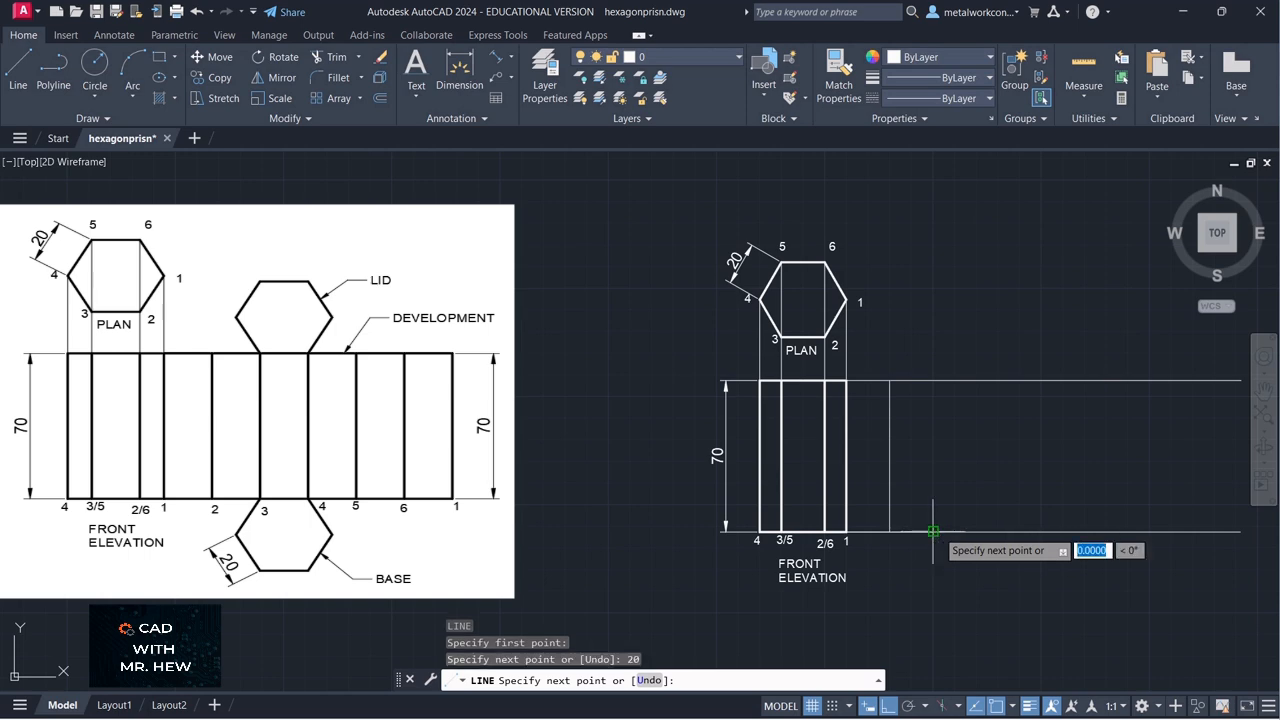
pyautogui.click(932, 380)
pyautogui.press('Return')
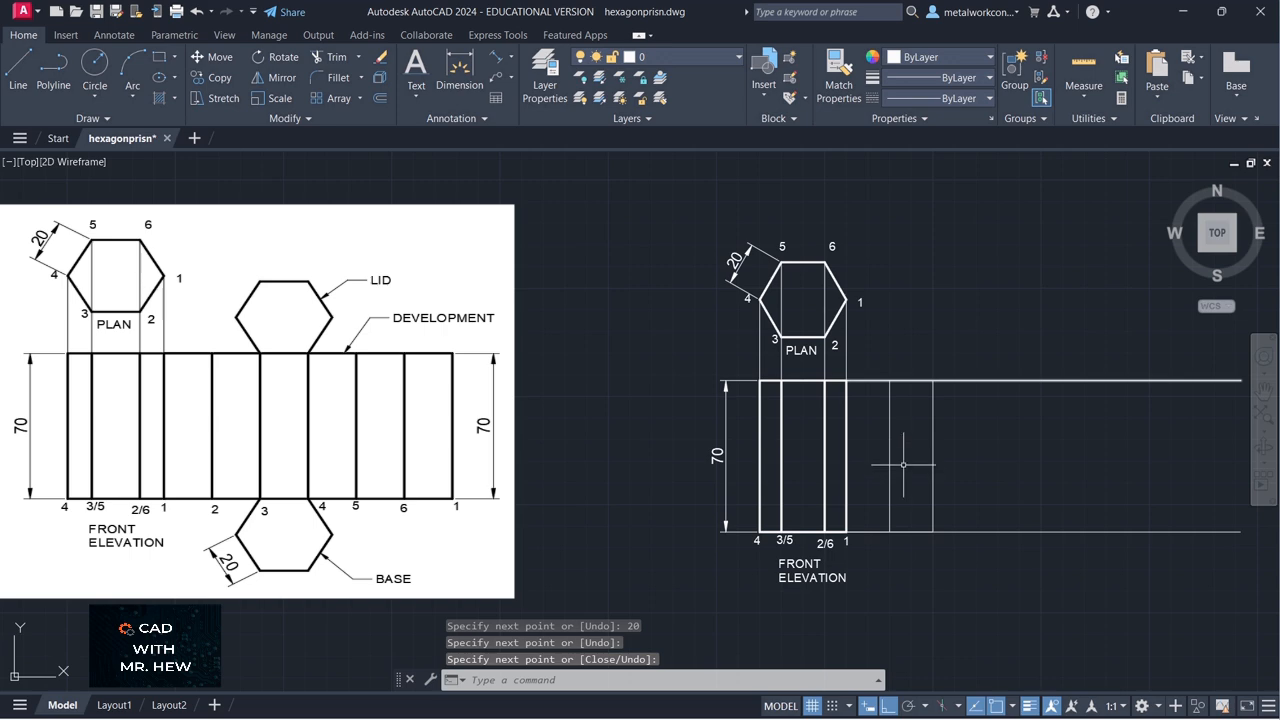
# Draw the development's fold line 4, running 20 along the base line from fold line 3 and 70 straight up
pyautogui.press('Return')
pyautogui.click(933, 531)
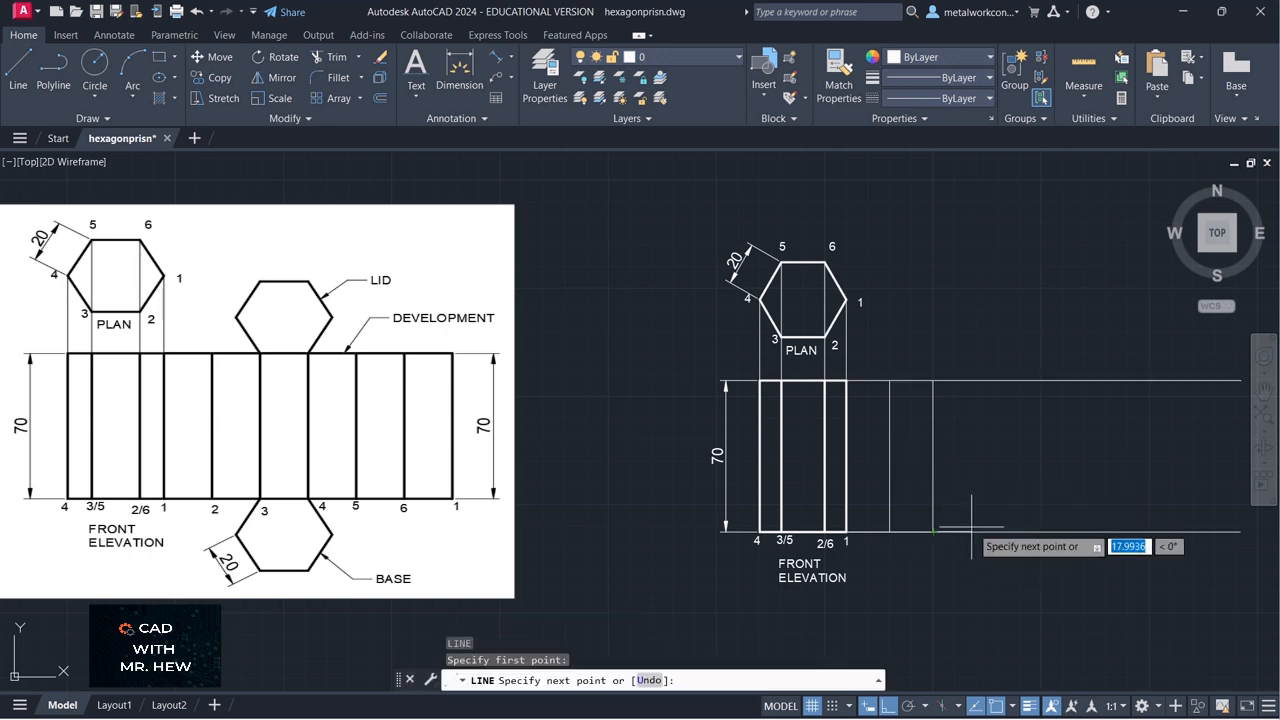
pyautogui.write('20')
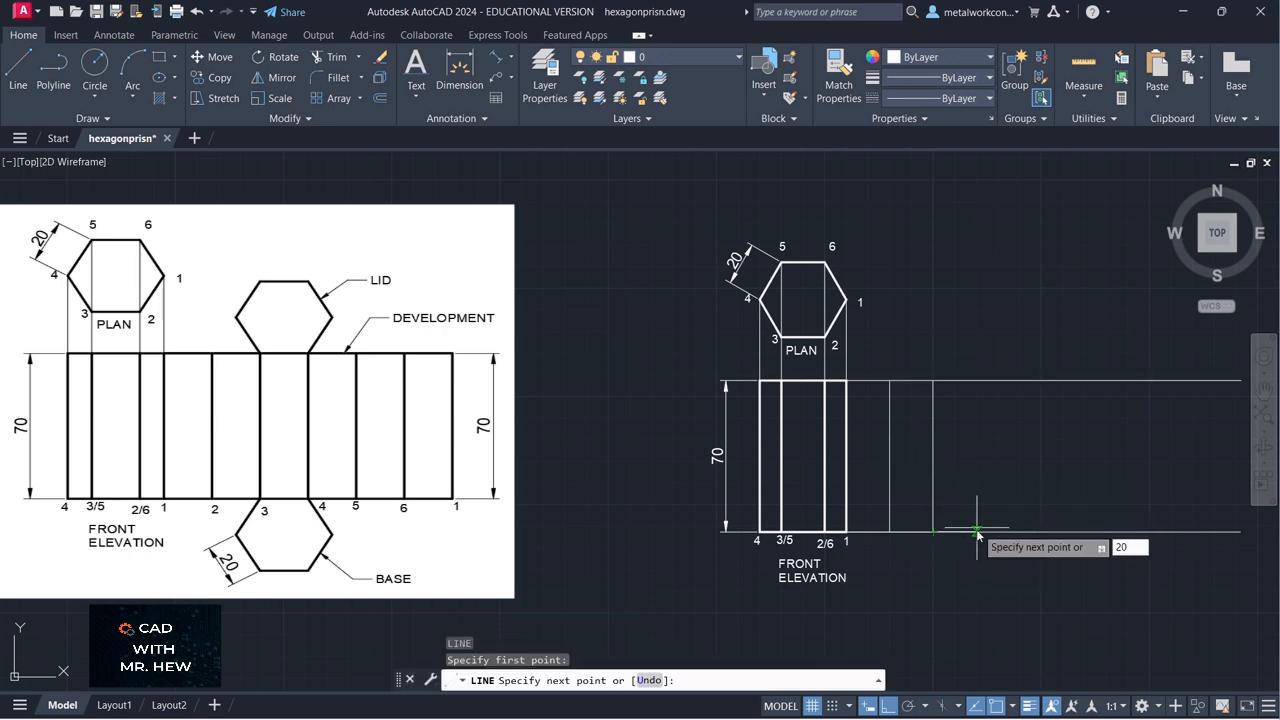
pyautogui.press('Return')
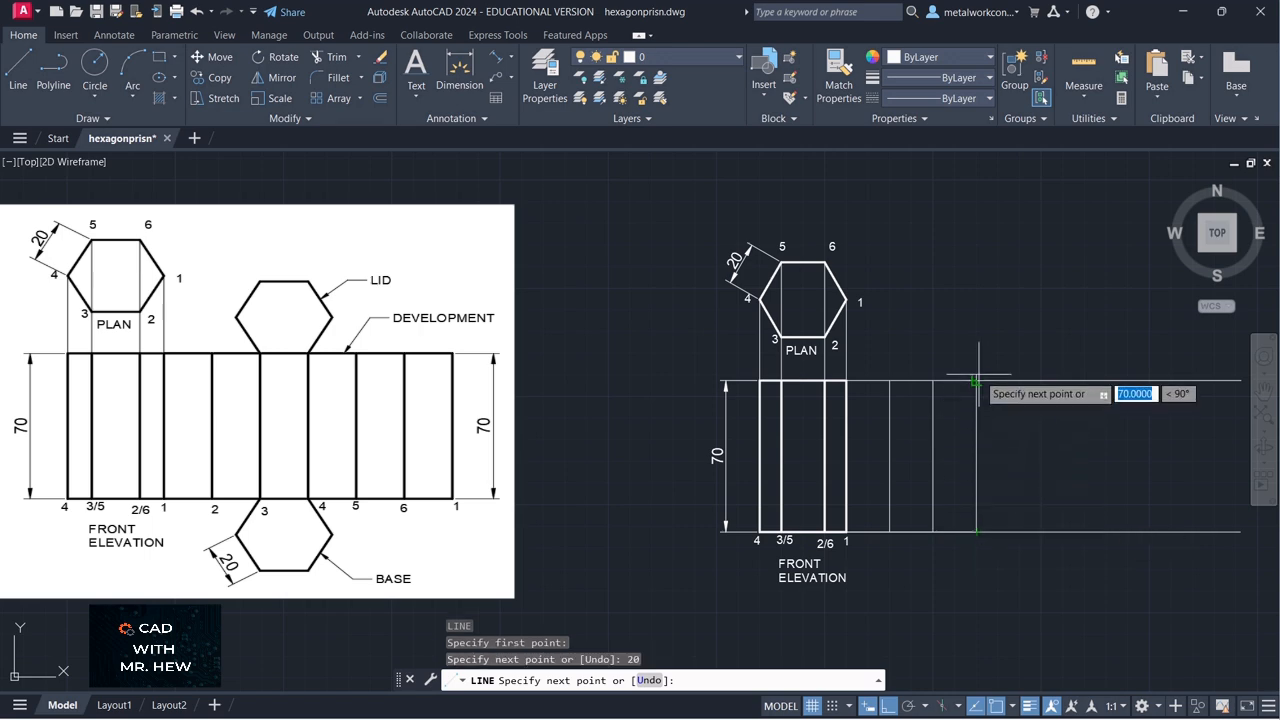
pyautogui.write('7')
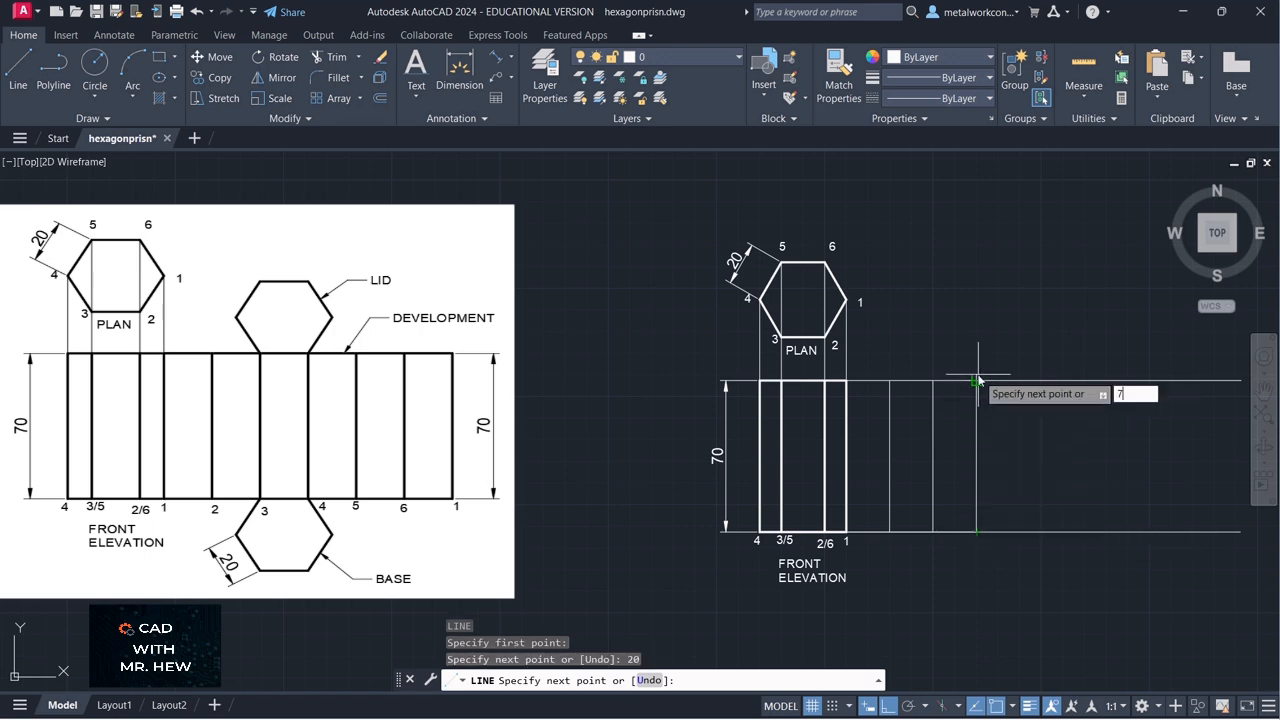
pyautogui.write('0')
pyautogui.press('Return')
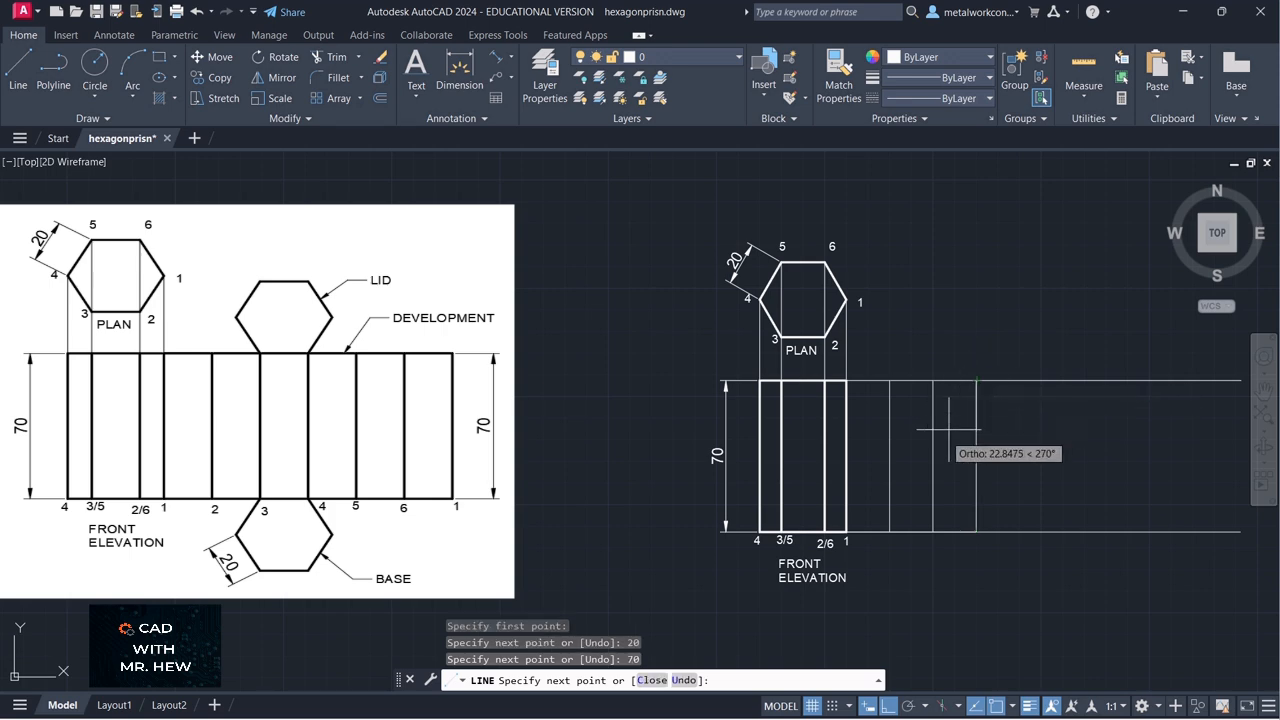
pyautogui.press('Return')
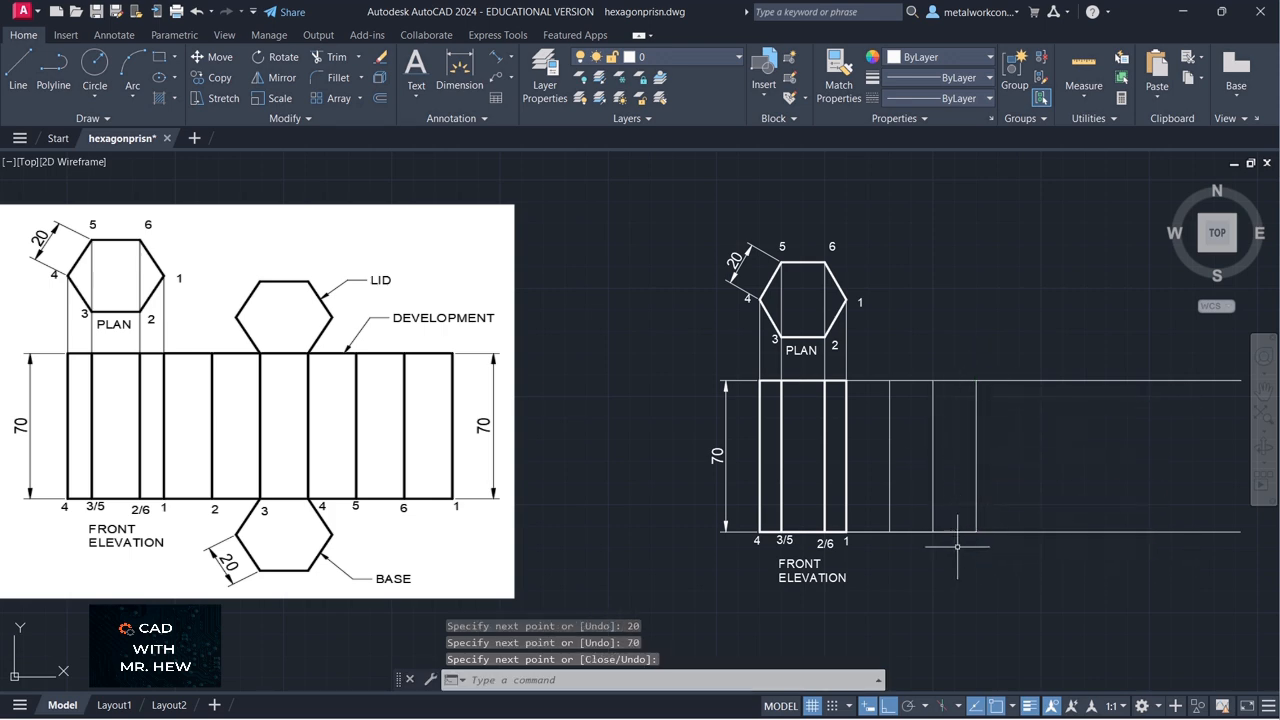
# Draw the development's fold line 5, running 20 along the base line from fold line 4 and up to the upper projection line
pyautogui.press('Return')
pyautogui.click(976, 531)
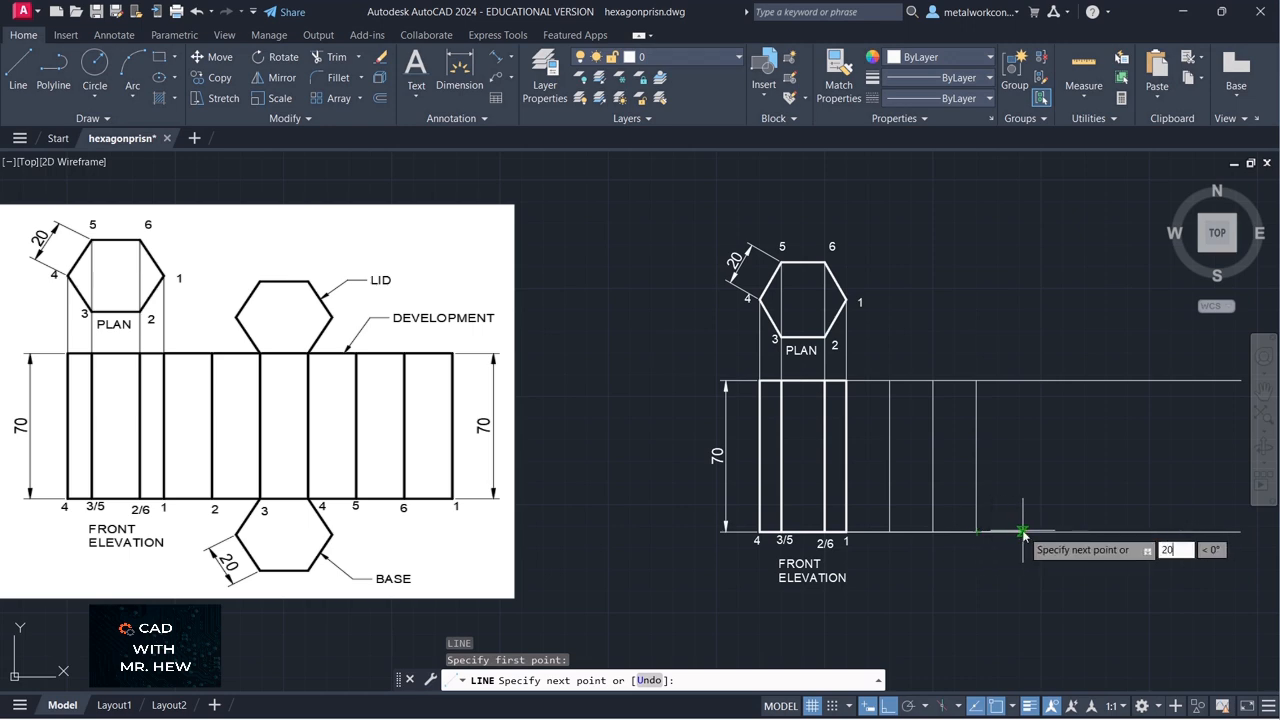
pyautogui.write('20')
pyautogui.press('Return')
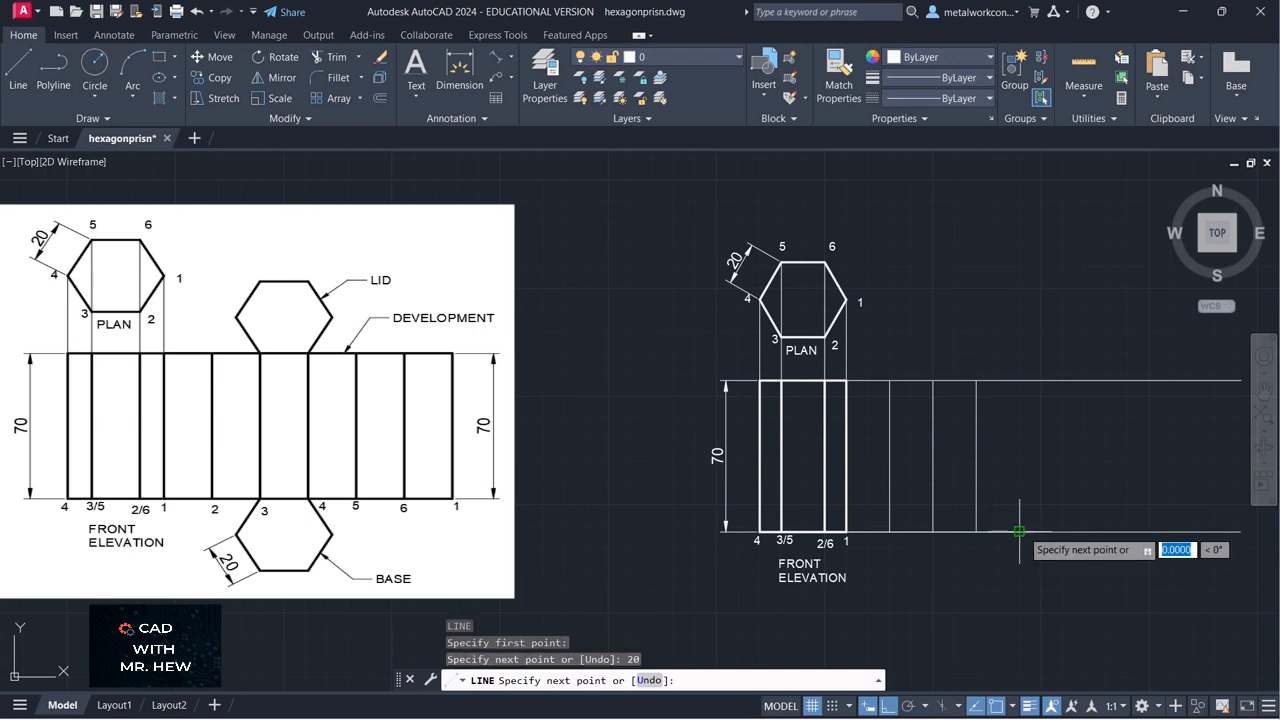
pyautogui.click(1019, 380)
pyautogui.press('Return')
# Draw the development's fold line 6, running 20 along the base line from fold line 5 and up to the upper projection line
pyautogui.press('Return')
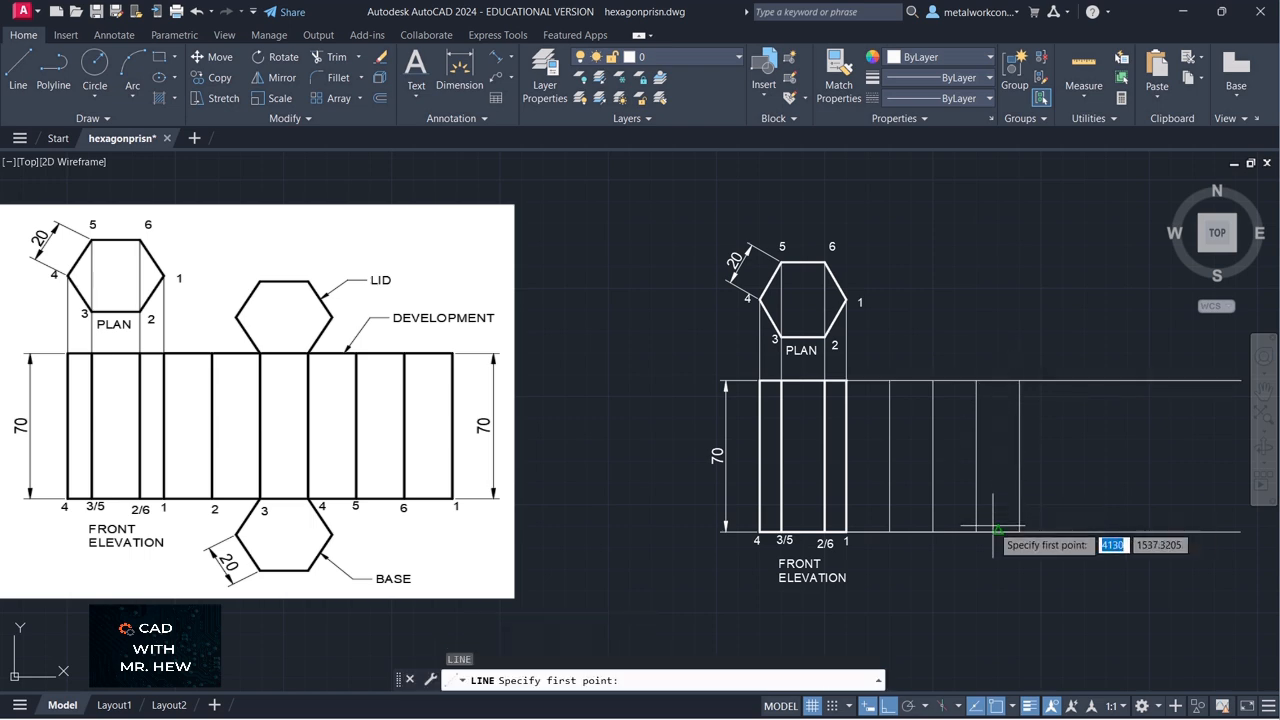
pyautogui.click(1019, 531)
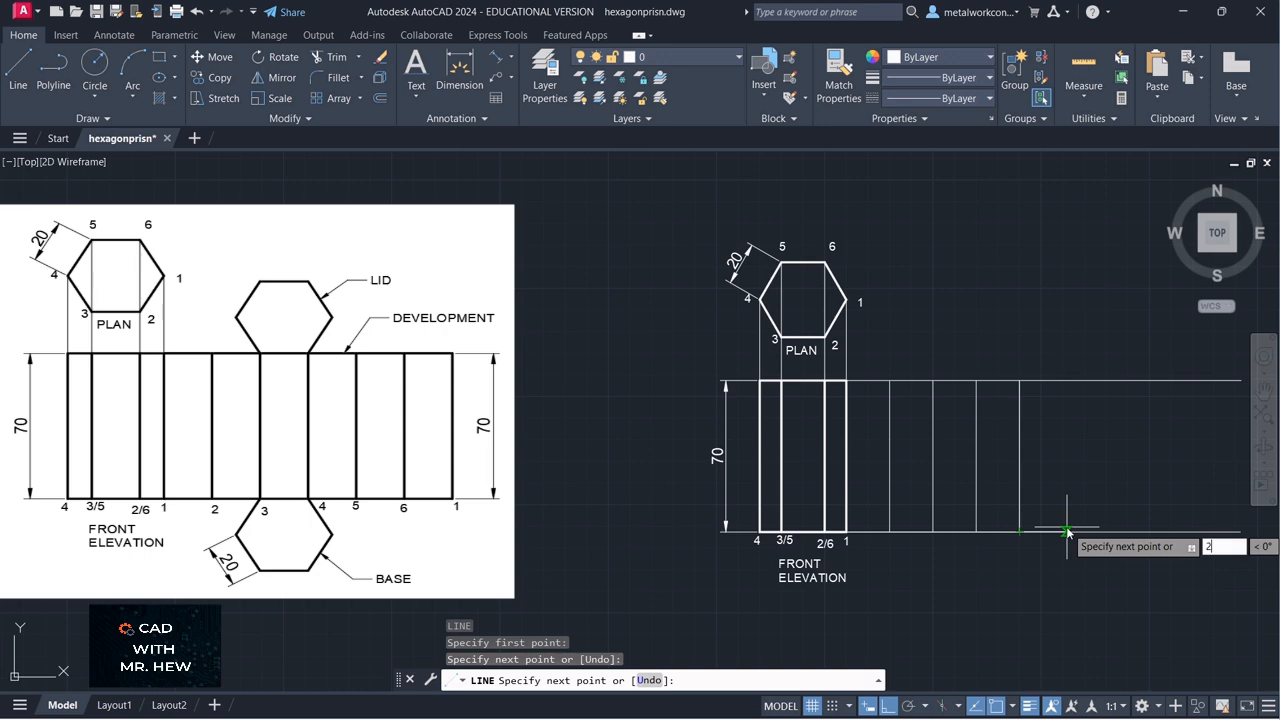
pyautogui.press('Return')
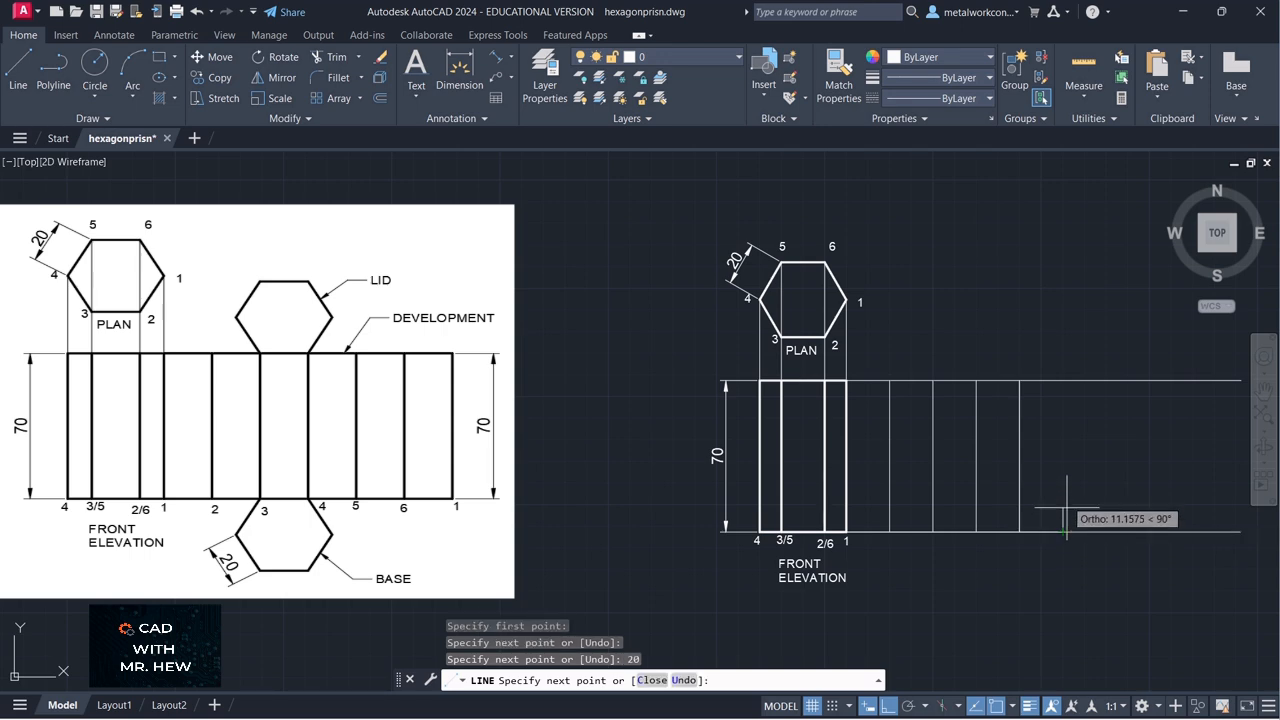
pyautogui.click(1062, 380)
pyautogui.press('Return')
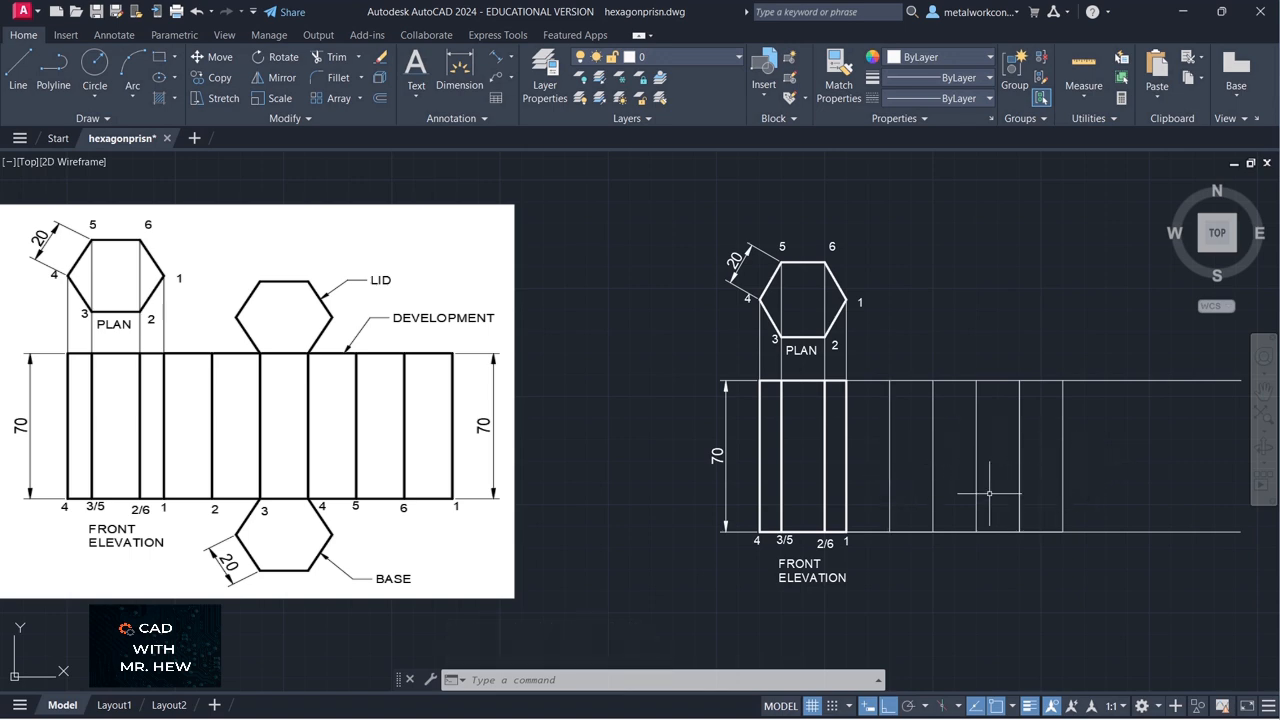
# Draw the development's closing edge 1, running 20 along the base line from fold line 6 and up to the upper projection line
pyautogui.write('l')
pyautogui.press('Return')
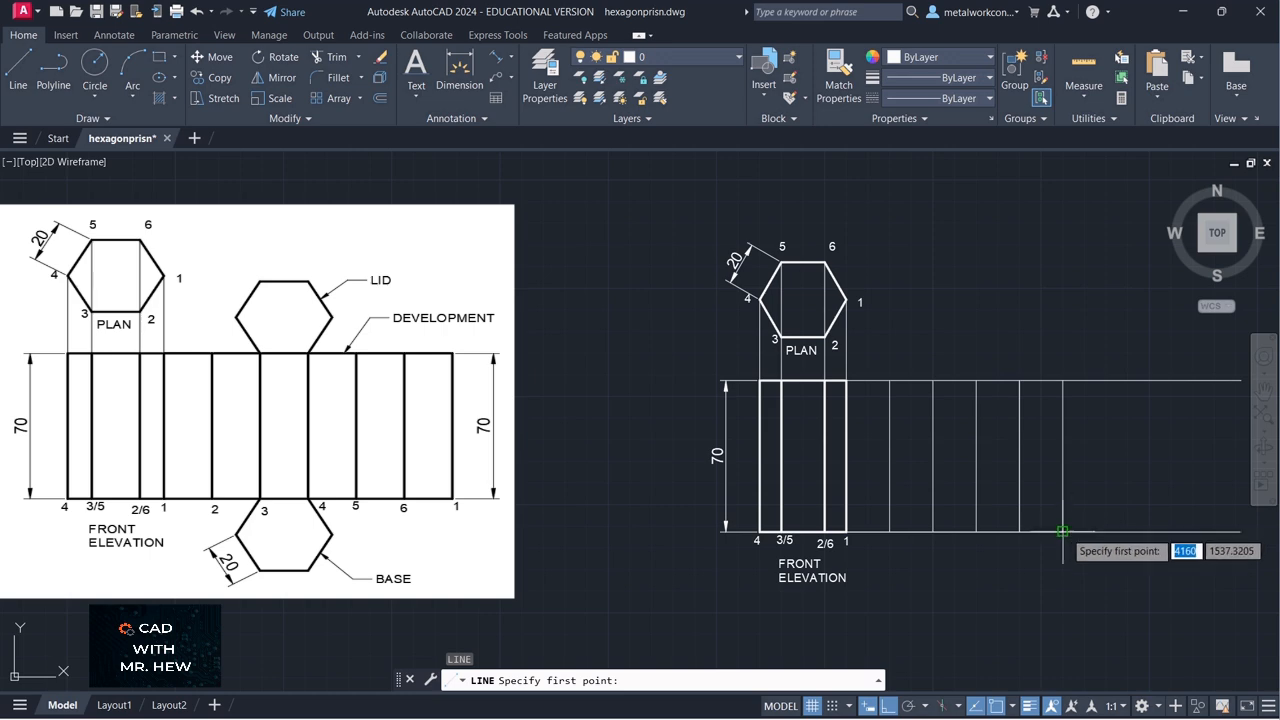
pyautogui.click(1062, 531)
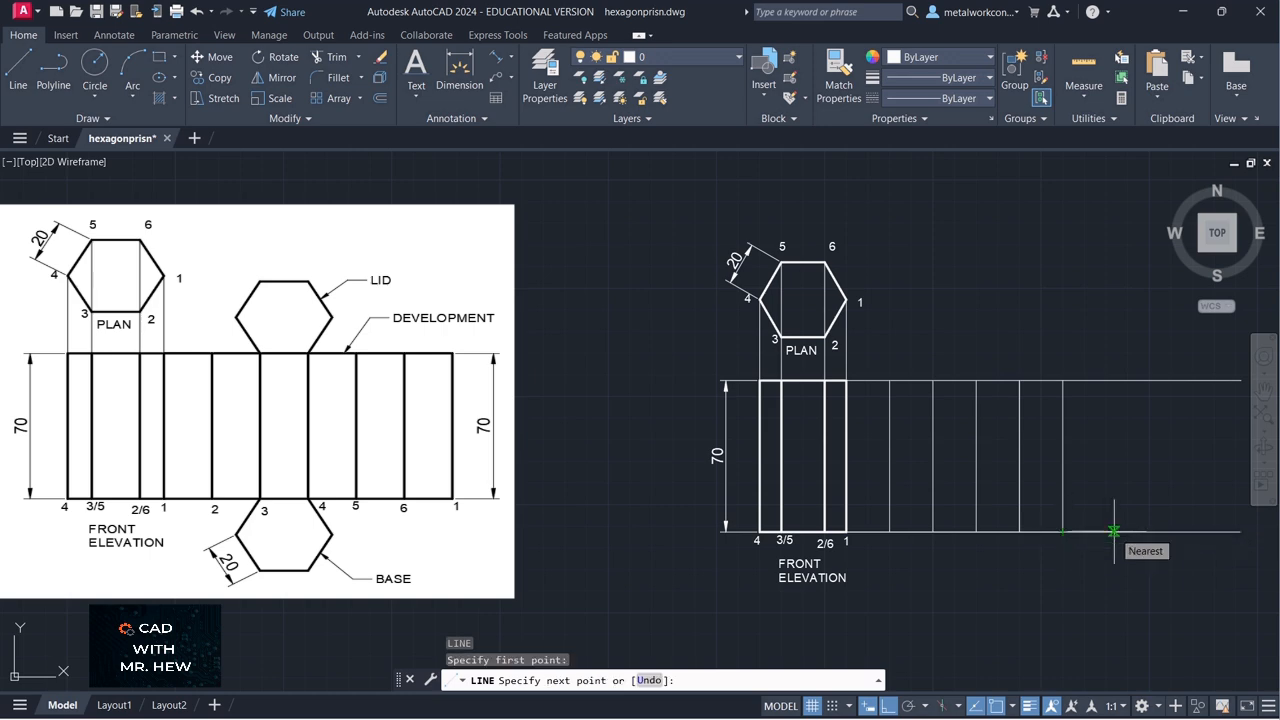
pyautogui.write('20')
pyautogui.press('Return')
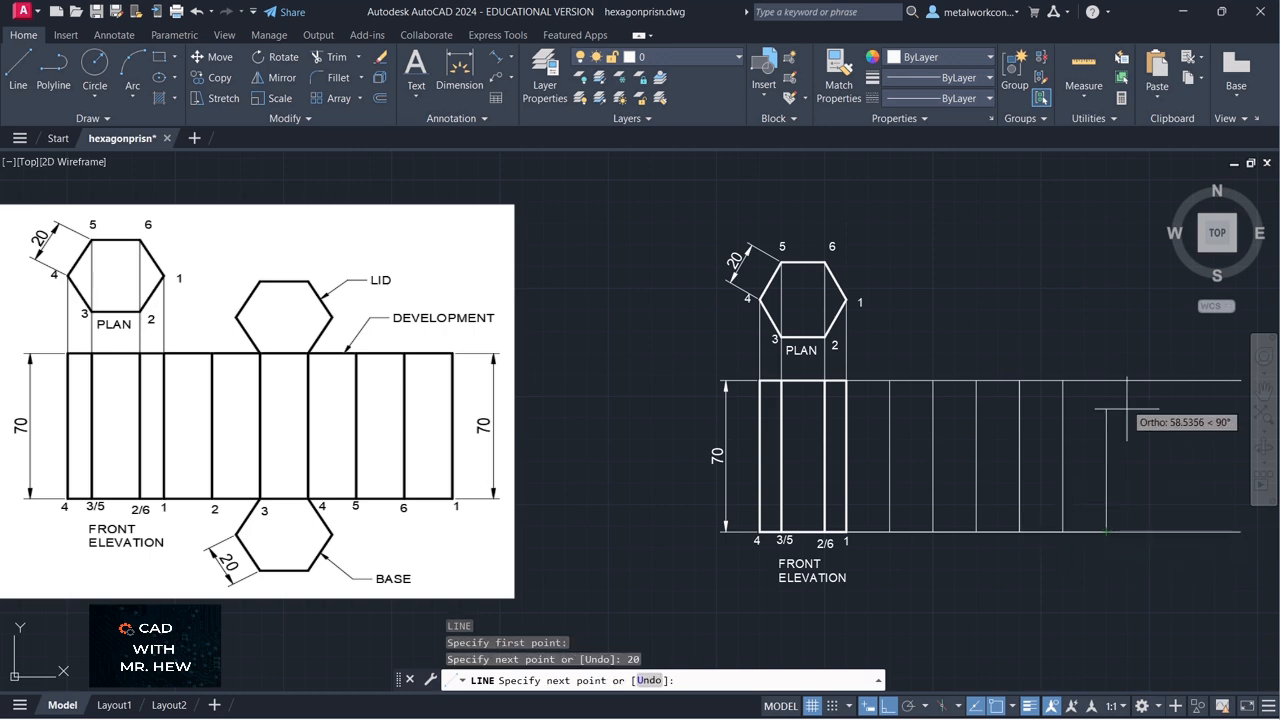
pyautogui.click(1105, 381)
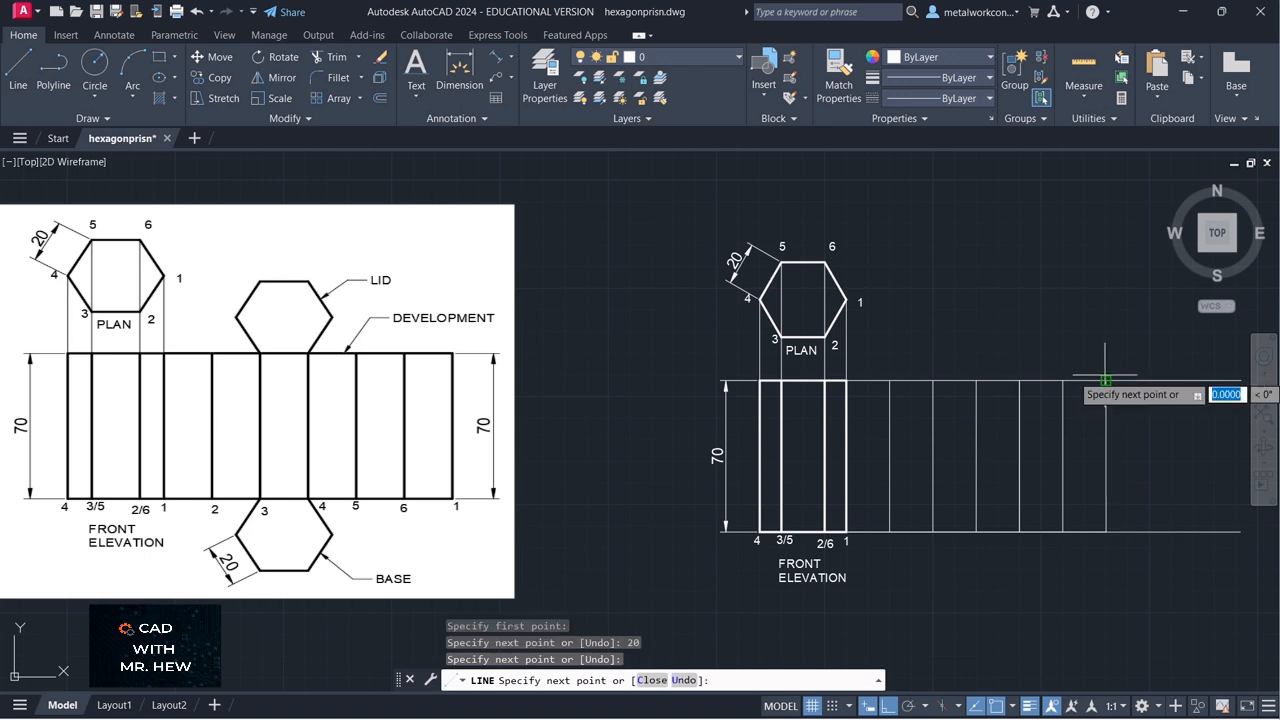
pyautogui.press('Return')
# With object snap off, add the single-line text label 2 at height 4 below the development's first fold line
pyautogui.press('Return')
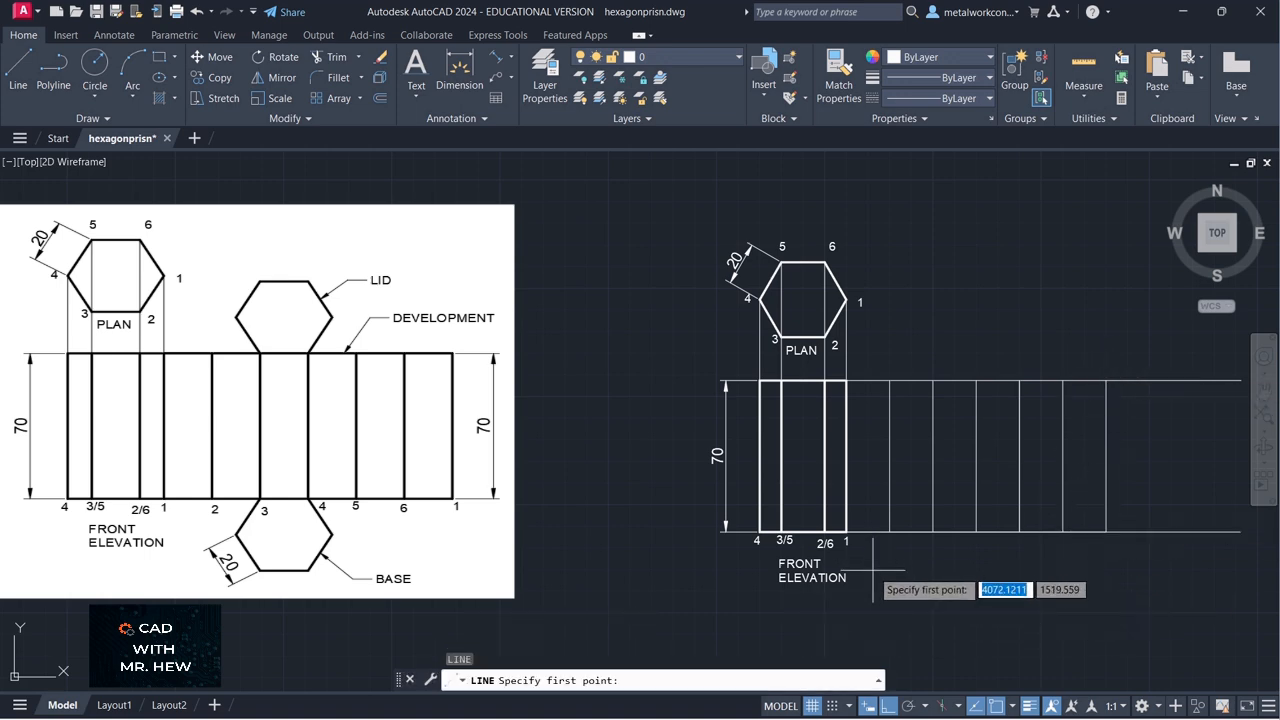
pyautogui.click(418, 96)
pyautogui.click(428, 157)
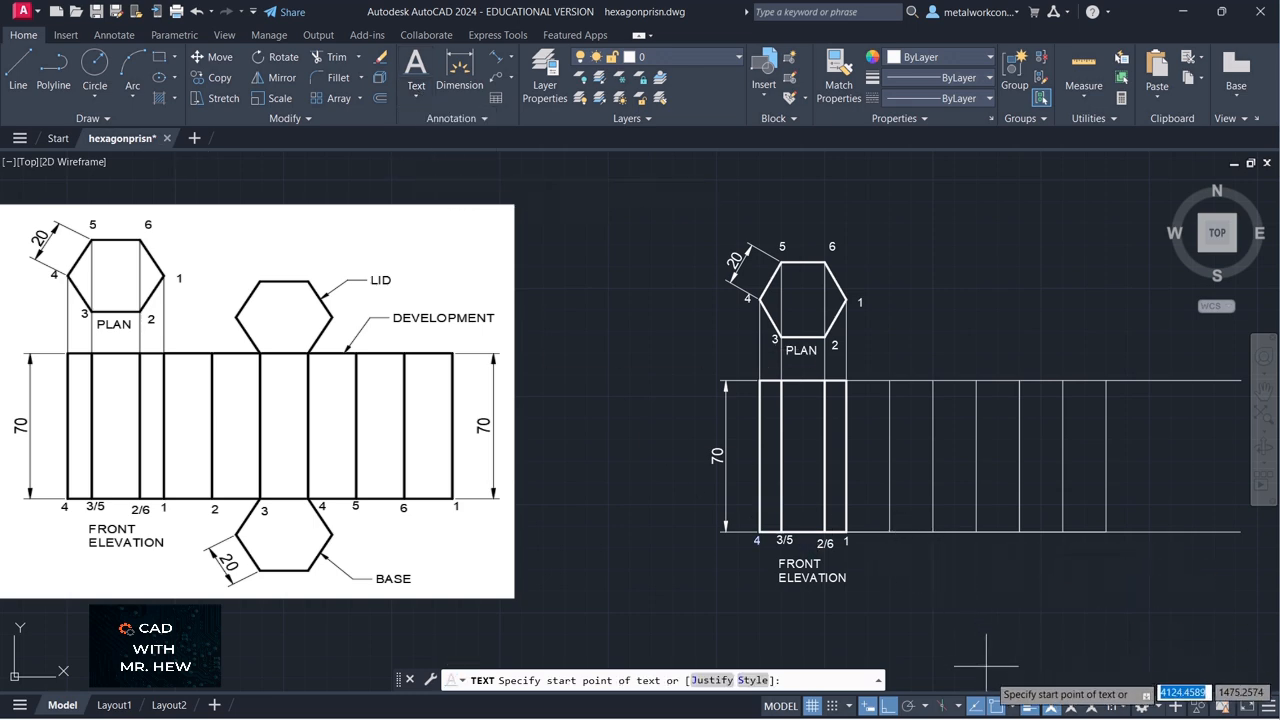
pyautogui.press('F3')
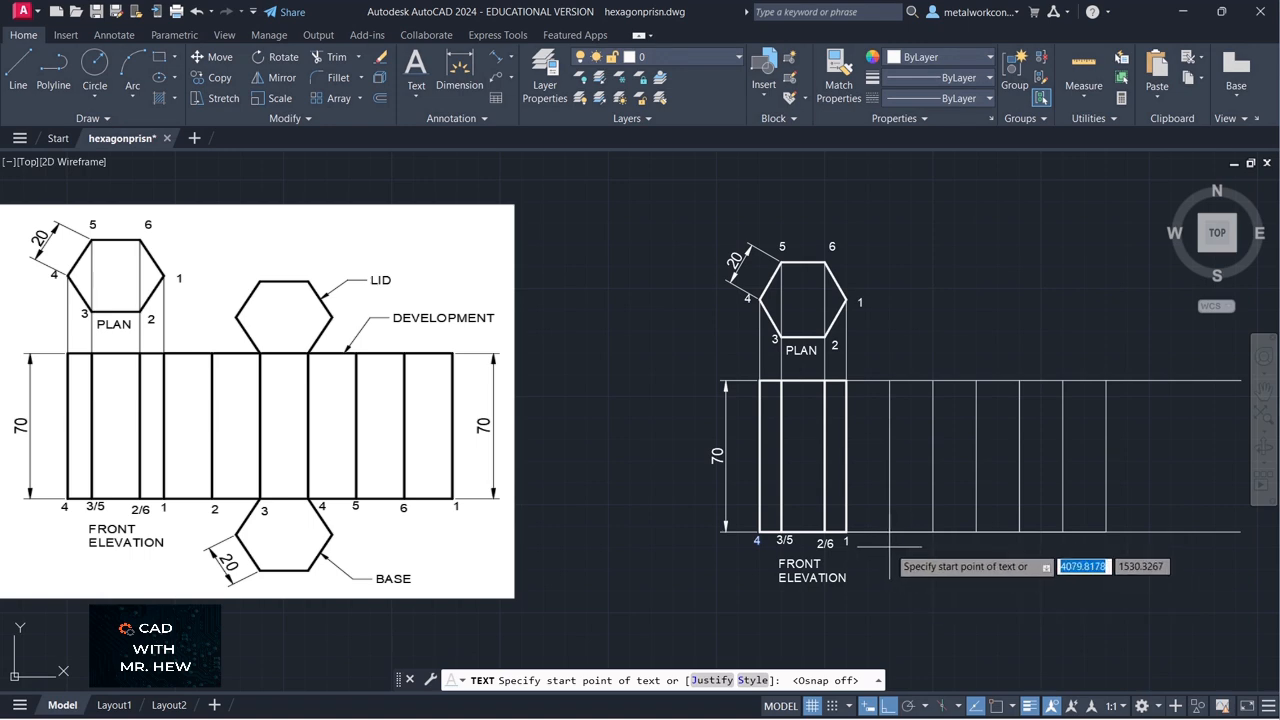
pyautogui.click(857, 545)
pyautogui.write('2')
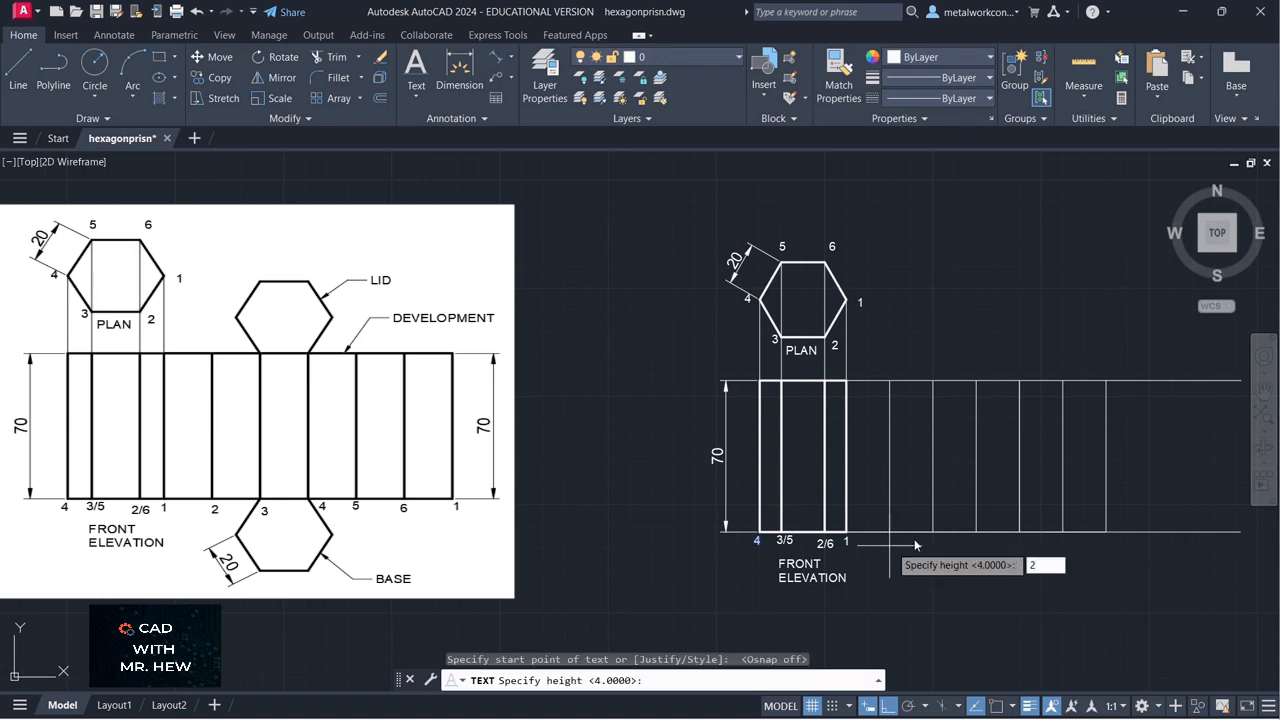
pyautogui.press('BackSpace')
pyautogui.press('Return')
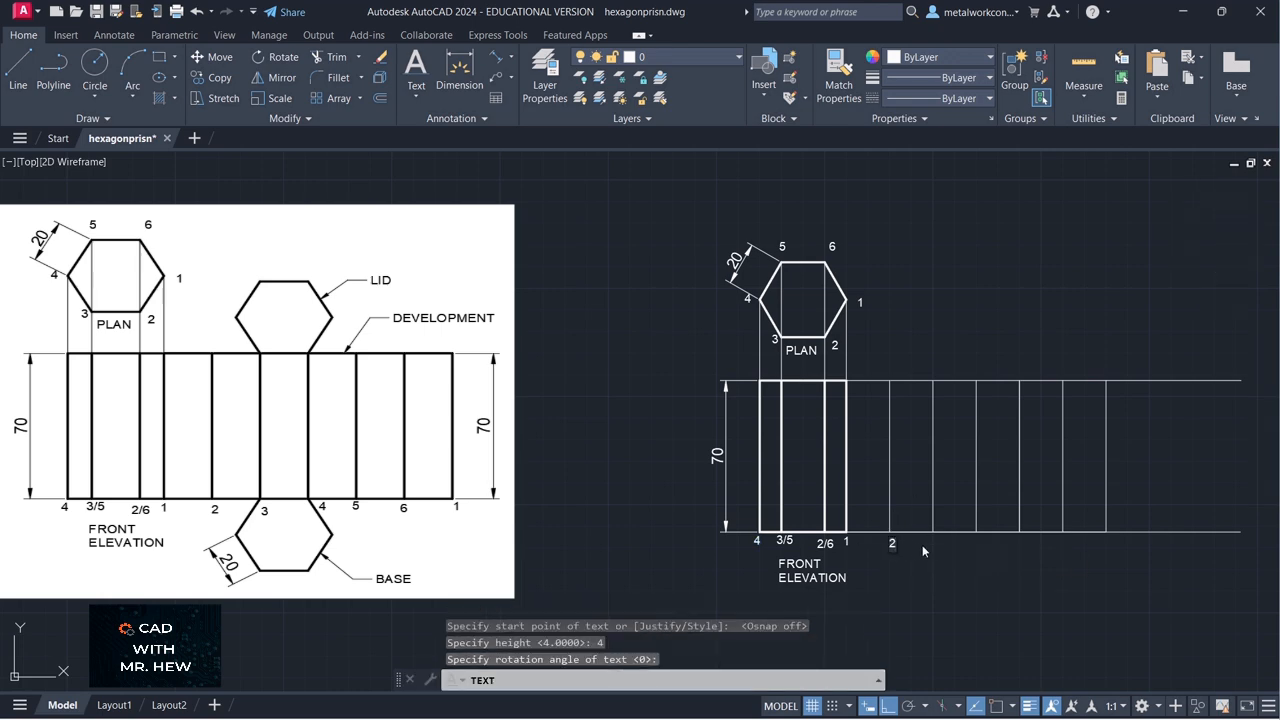
# Label the remaining vertical lines of the development 3, 4, 5, 6 and 1 below the base line
pyautogui.click(930, 542)
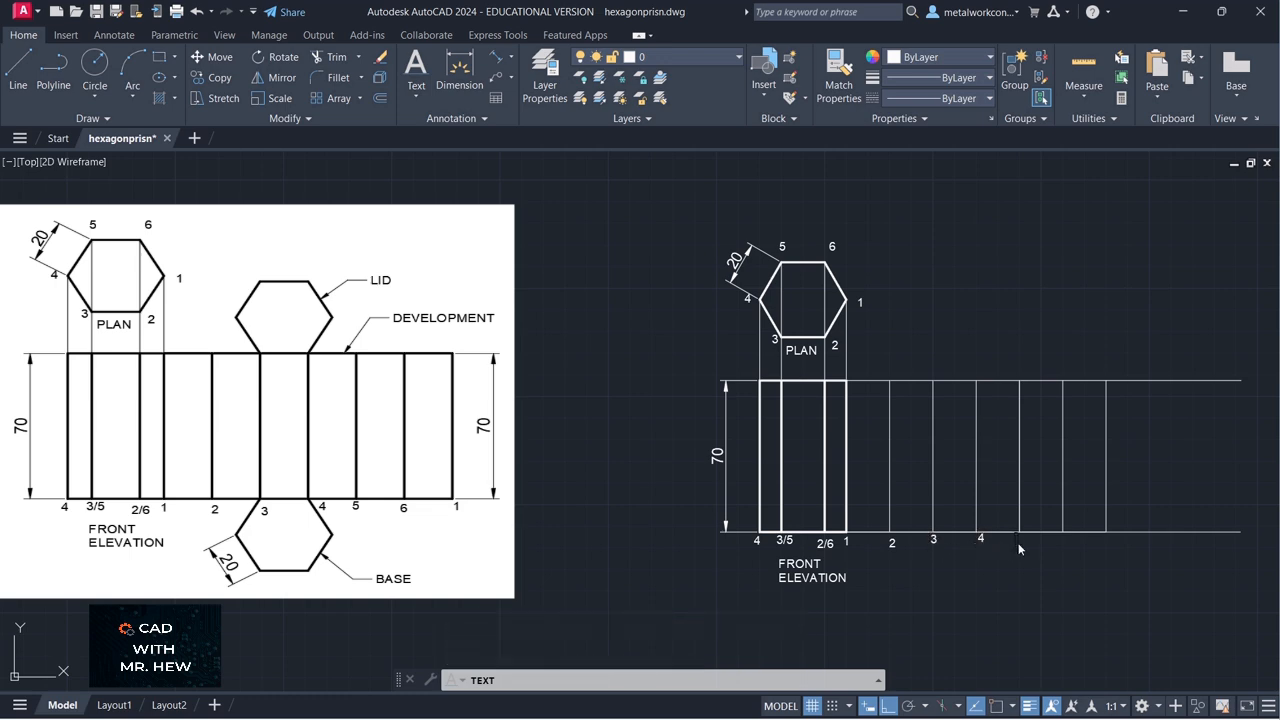
pyautogui.click(1060, 545)
pyautogui.write('6')
pyautogui.click(1106, 543)
pyautogui.write('1')
pyautogui.press('Return')
pyautogui.moveTo(1155, 685)
pyautogui.press('Return')
# On the OUTLINE layer with object snap on, trace the development's upper edge, closing edge and base back to the front elevation
pyautogui.click(690, 60)
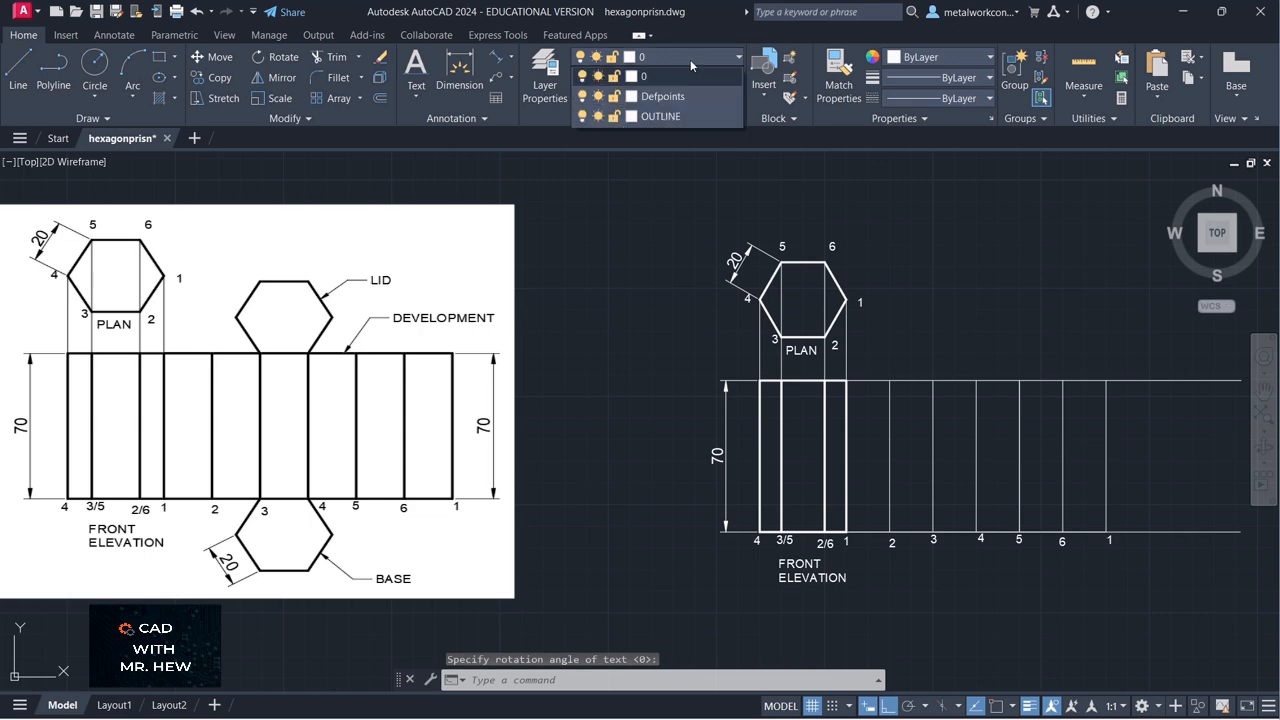
pyautogui.click(676, 118)
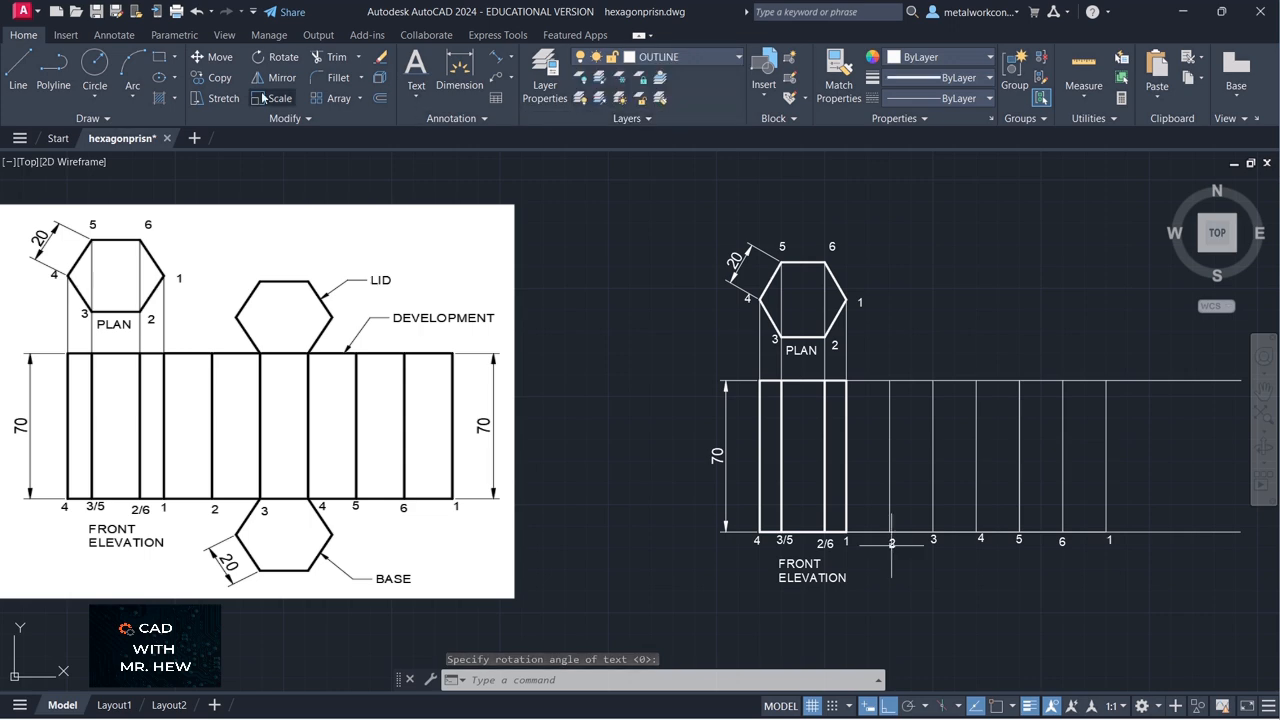
pyautogui.click(18, 68)
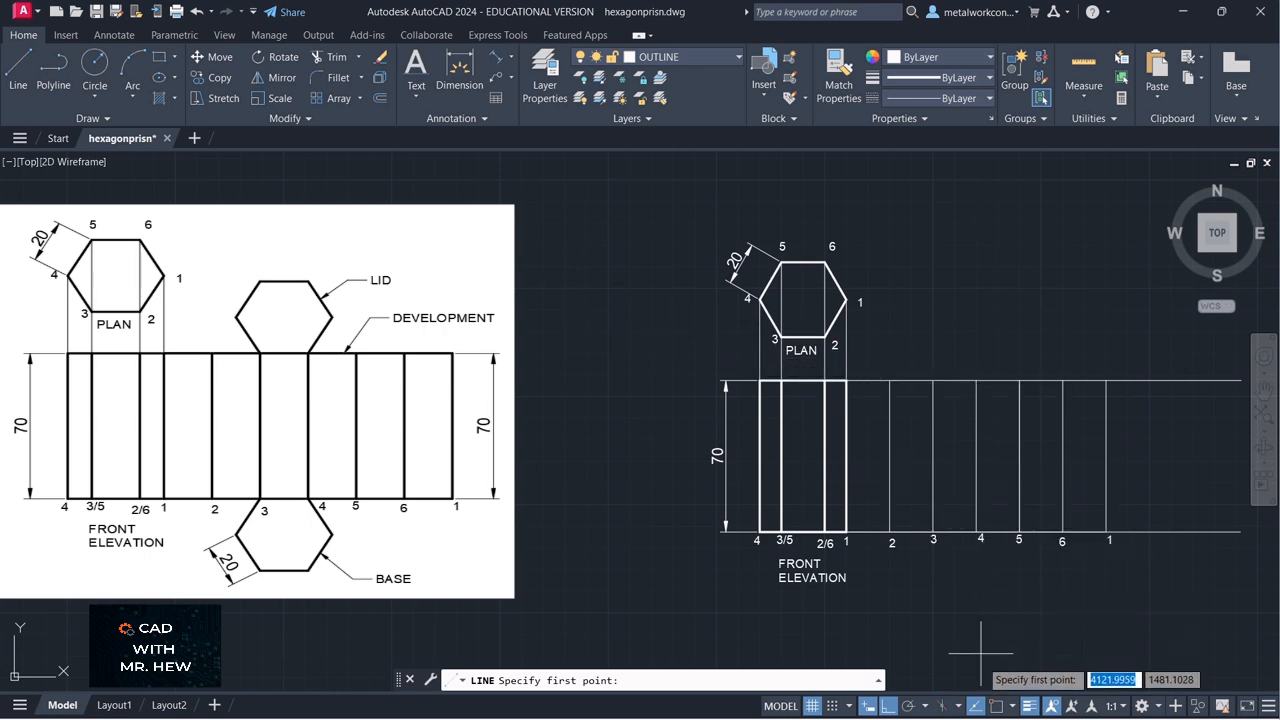
pyautogui.click(996, 708)
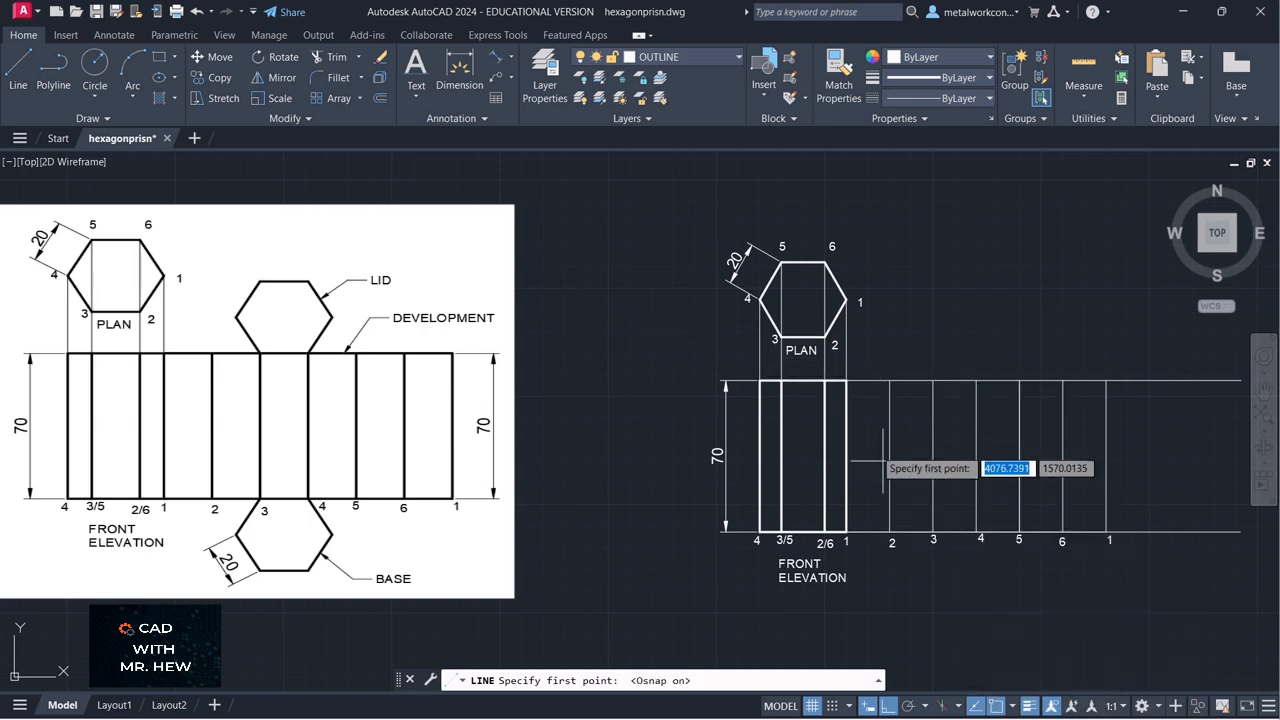
pyautogui.click(846, 381)
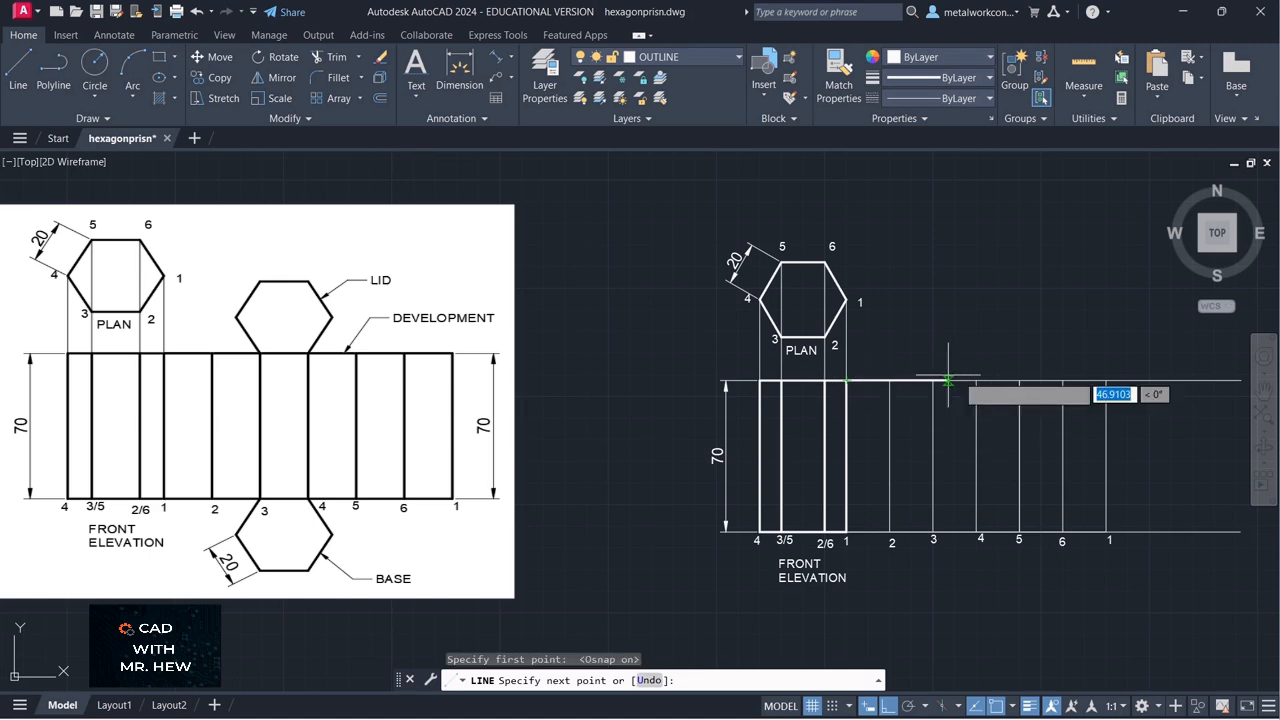
pyautogui.click(1105, 381)
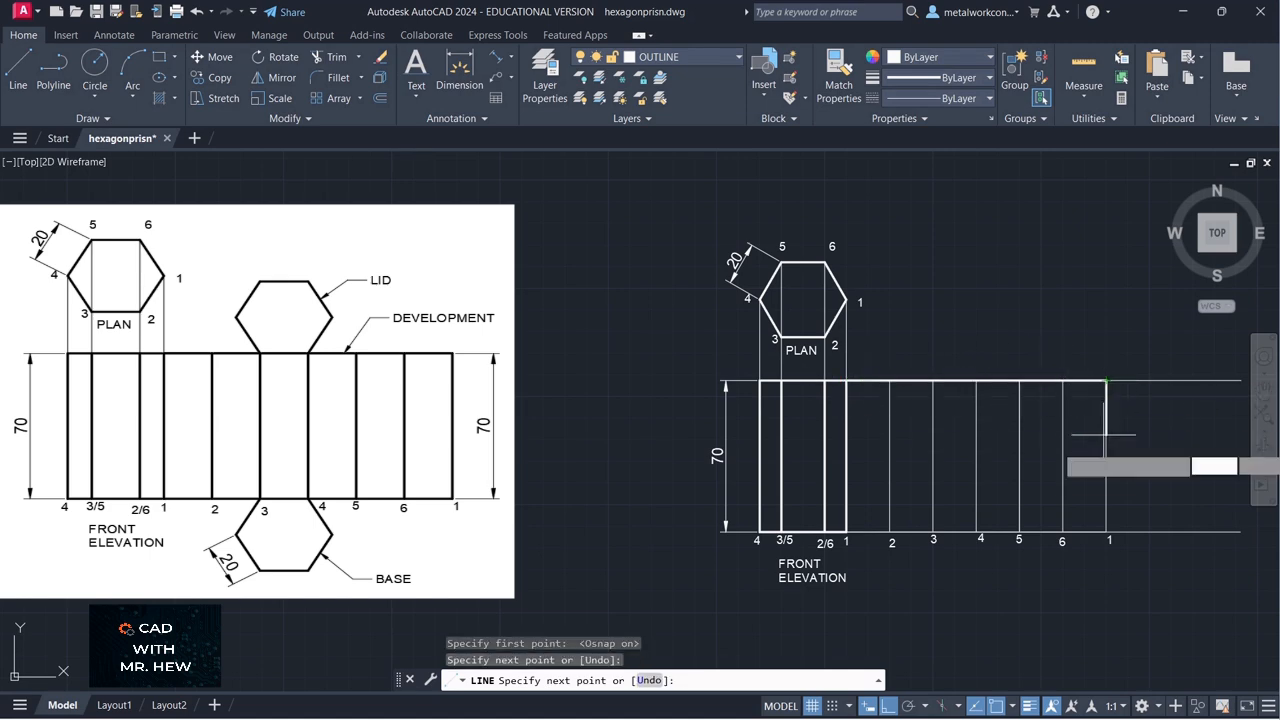
pyautogui.click(1105, 531)
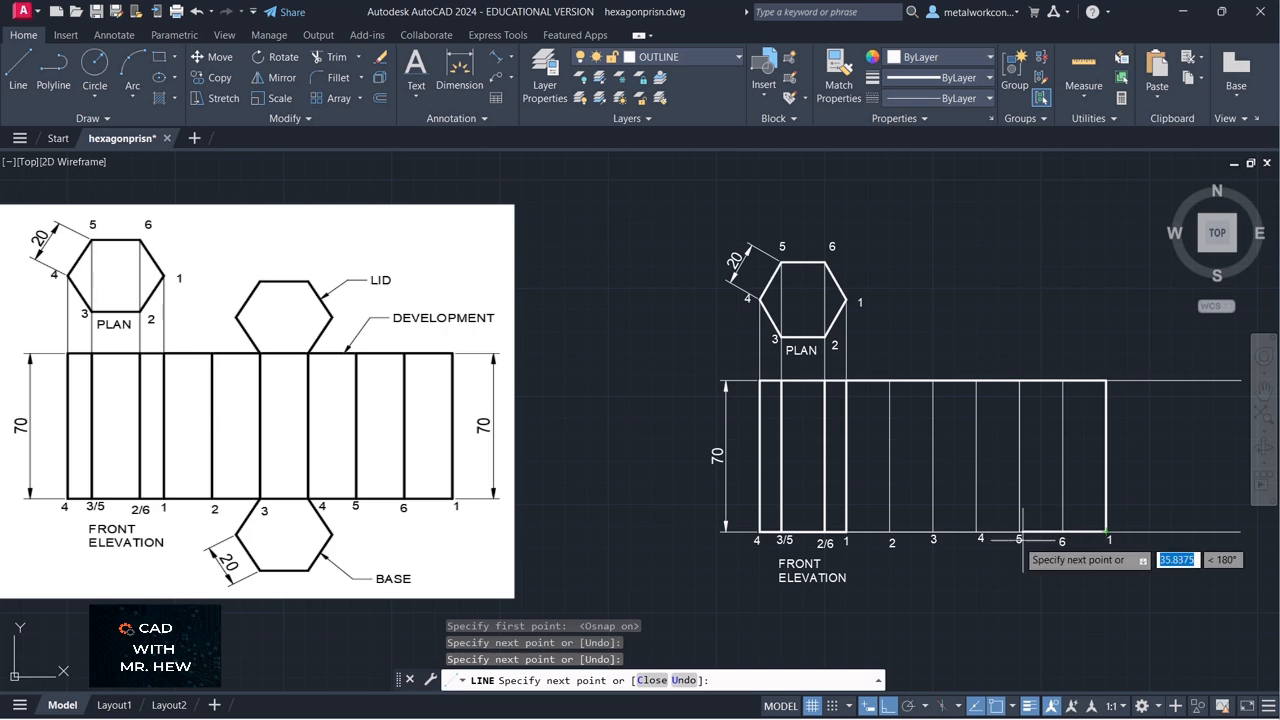
pyautogui.click(847, 532)
pyautogui.press('Return')
# Finish the base trace and outline fold lines 2 and 3 from the development's upper edge down to the base line
pyautogui.press('Return')
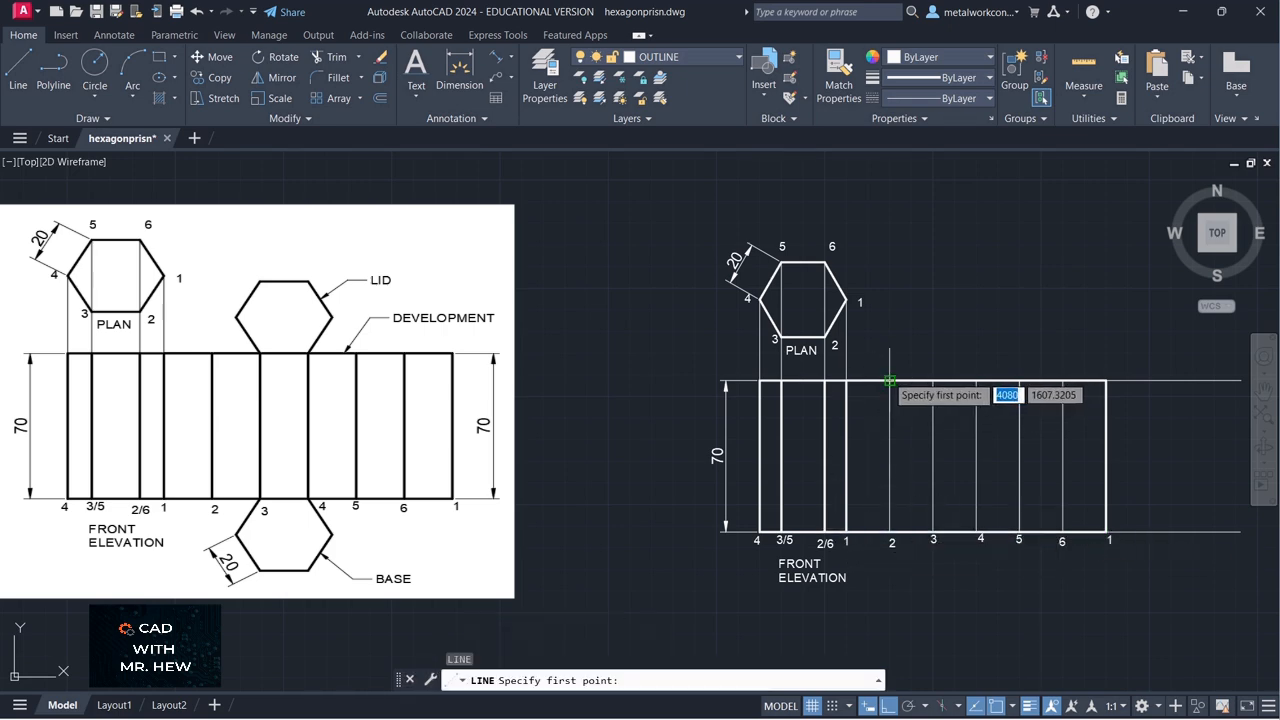
pyautogui.click(890, 381)
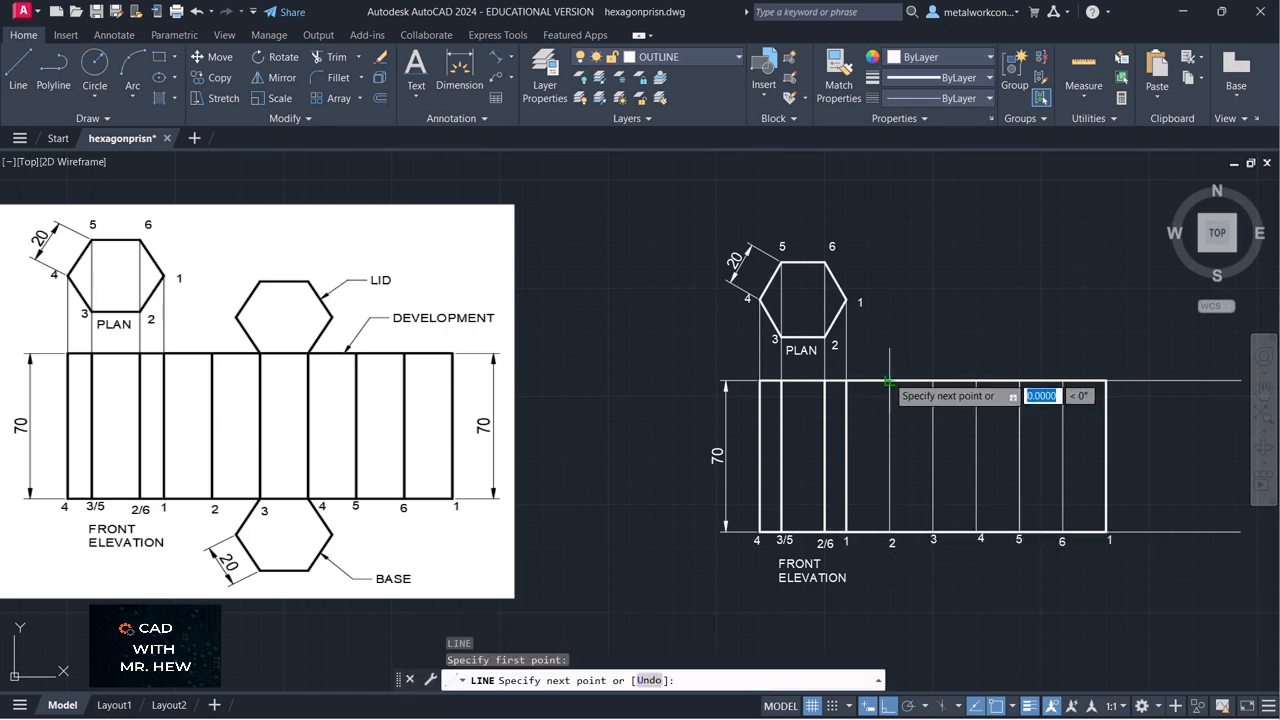
pyautogui.click(885, 529)
pyautogui.press('Return')
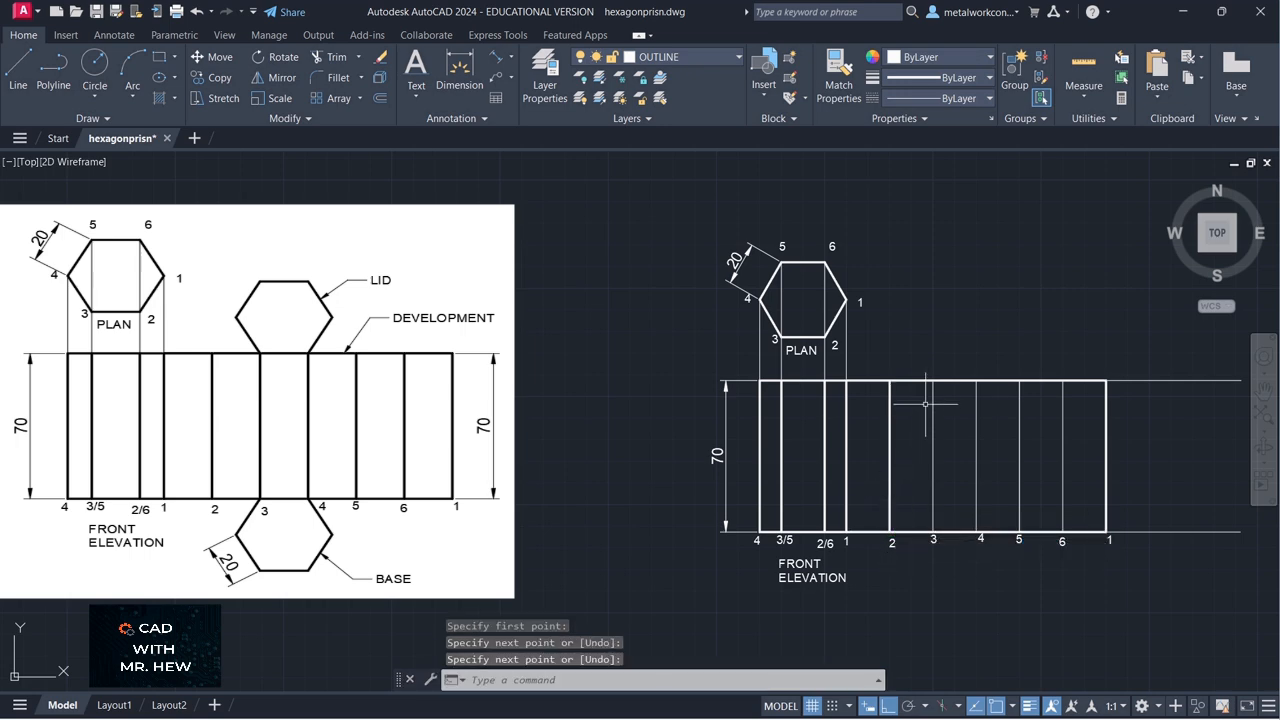
pyautogui.press('Return')
pyautogui.click(932, 381)
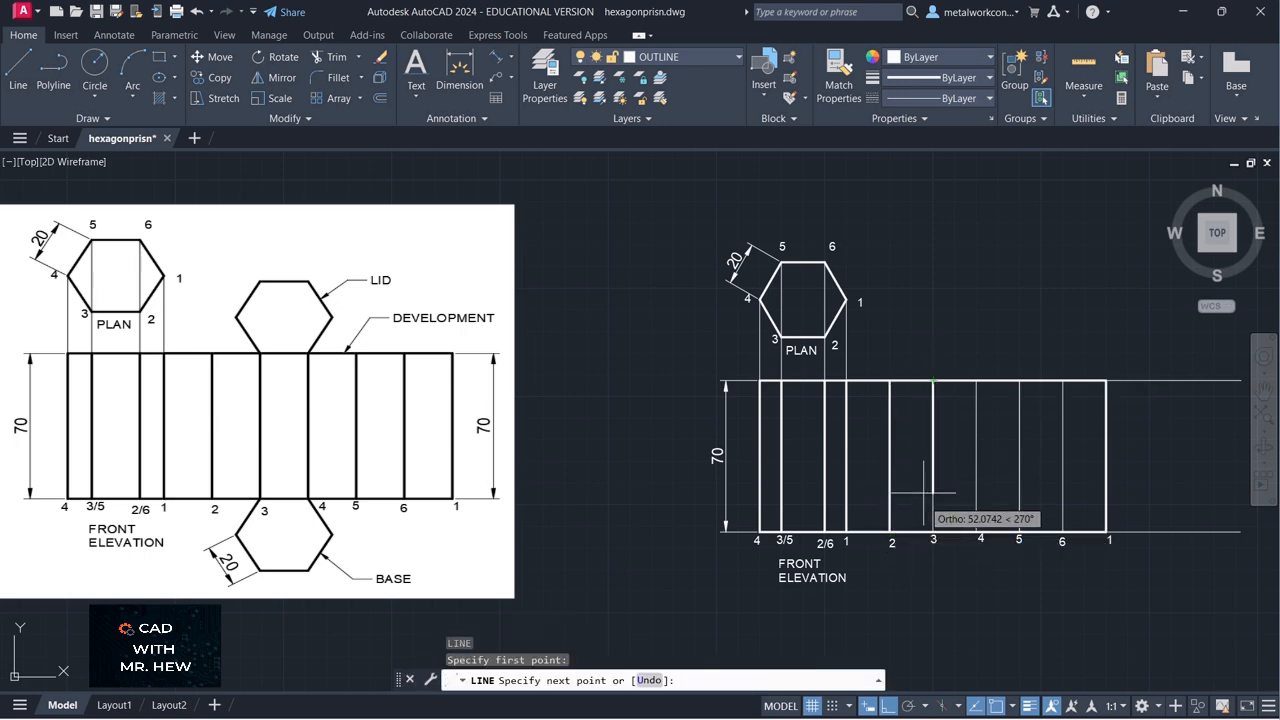
pyautogui.click(933, 530)
pyautogui.press('Return')
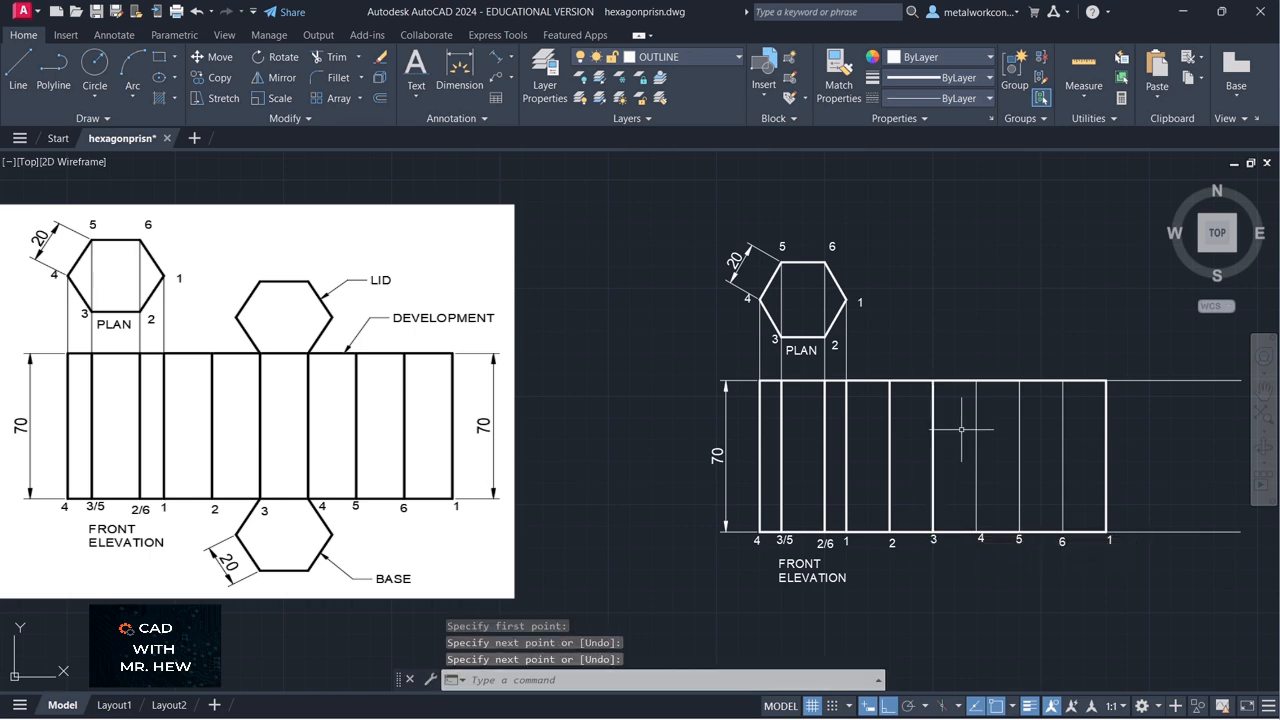
# Outline fold lines 4 and 5 from the development's upper edge down to the base line
pyautogui.press('Return')
pyautogui.click(976, 380)
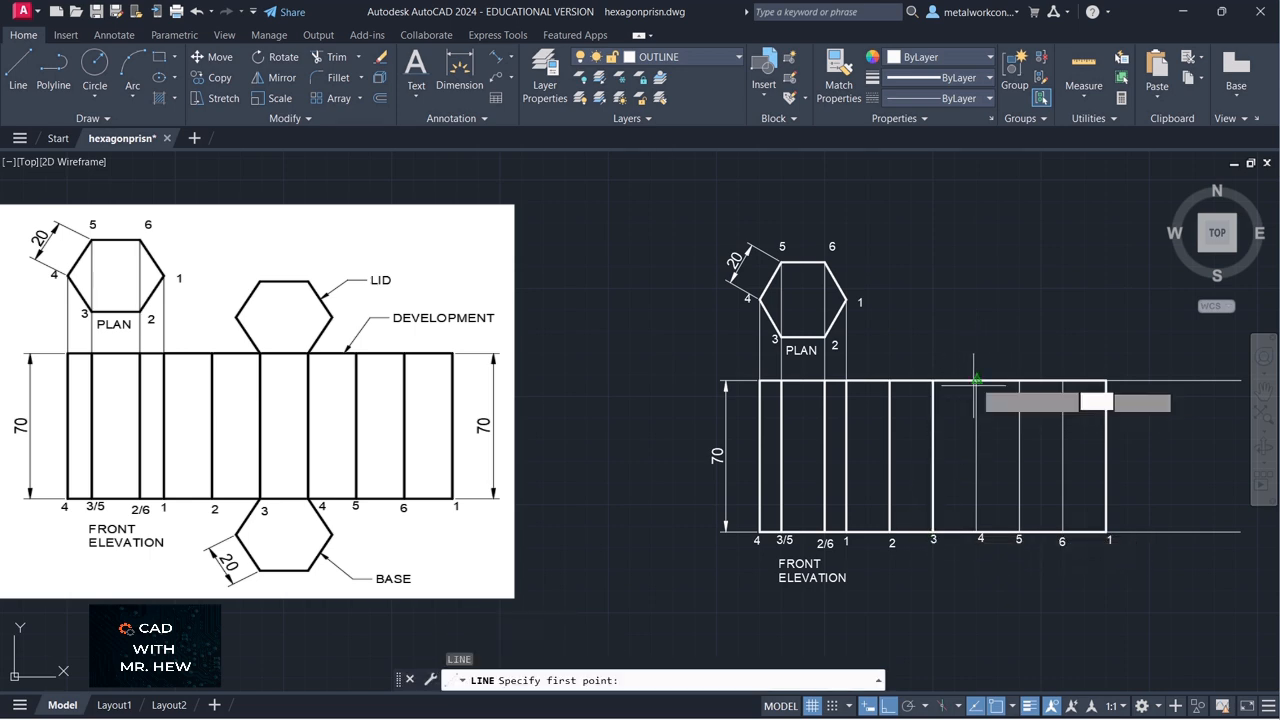
pyautogui.click(976, 531)
pyautogui.press('Return')
pyautogui.press('Return')
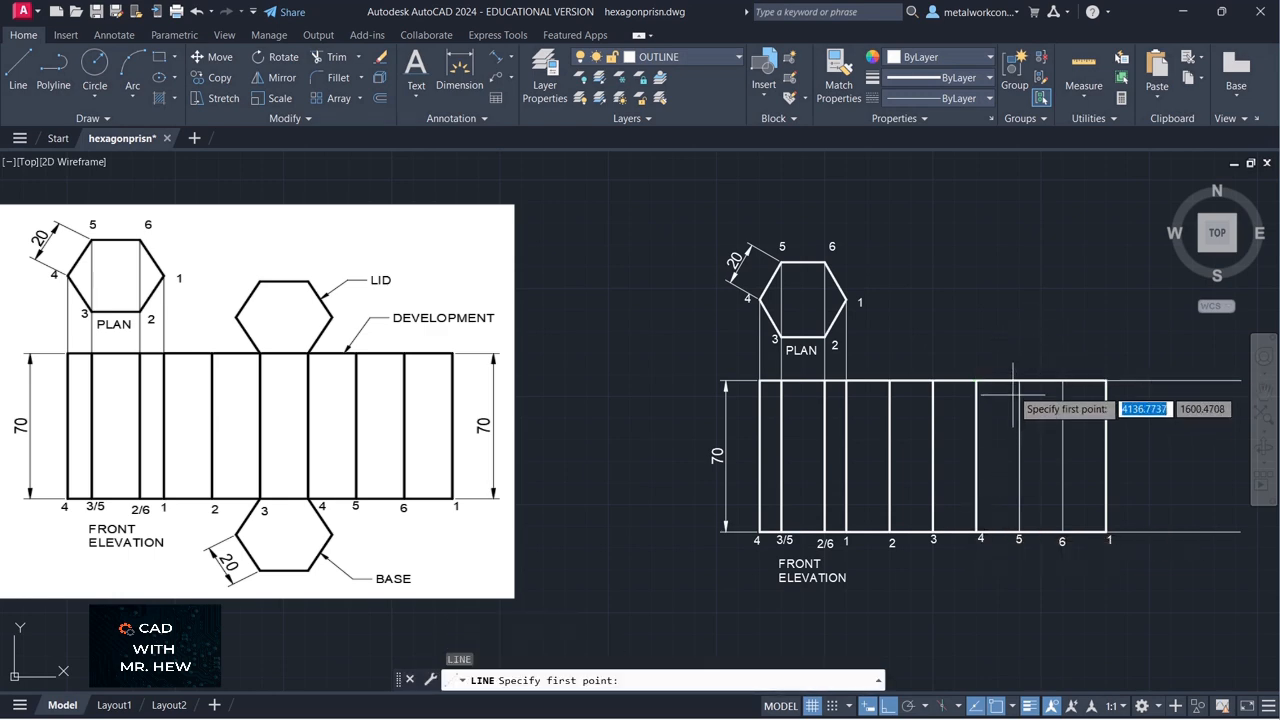
pyautogui.click(1019, 380)
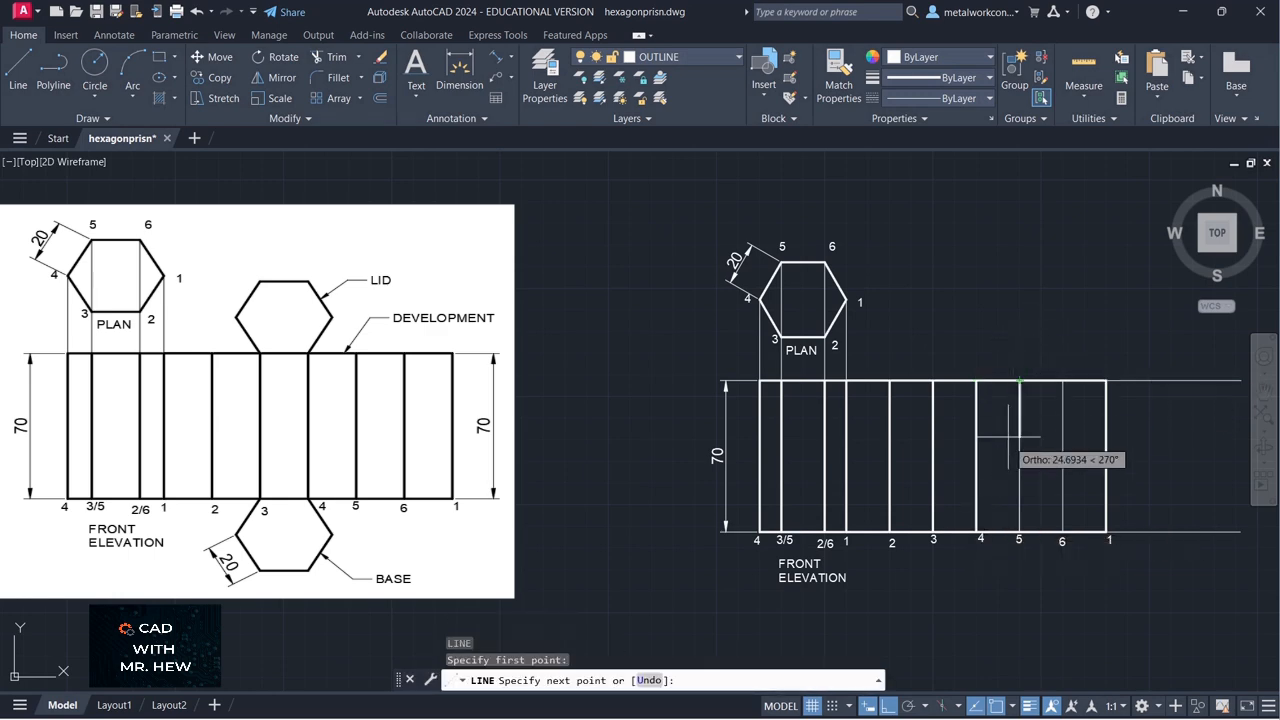
pyautogui.click(1019, 523)
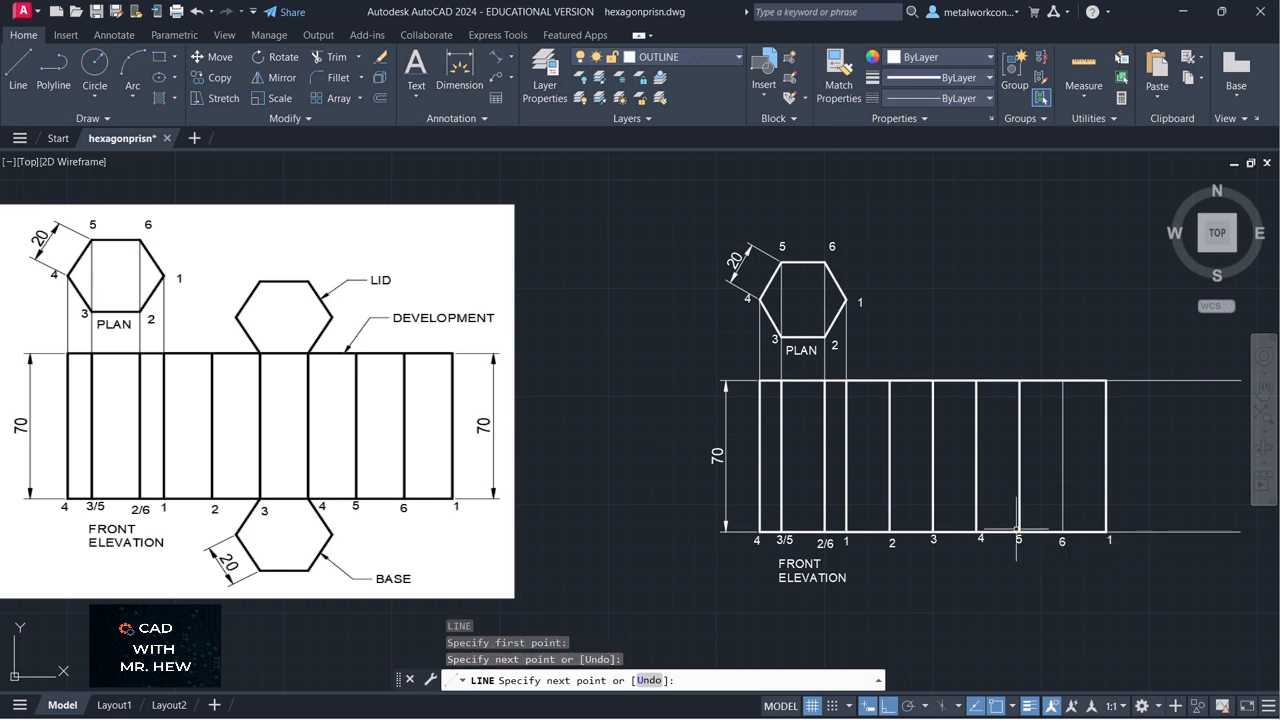
pyautogui.press('Return')
# Outline fold line 6 from the development's upper edge down to the base line
pyautogui.press('Return')
pyautogui.click(1063, 380)
pyautogui.press('Return')
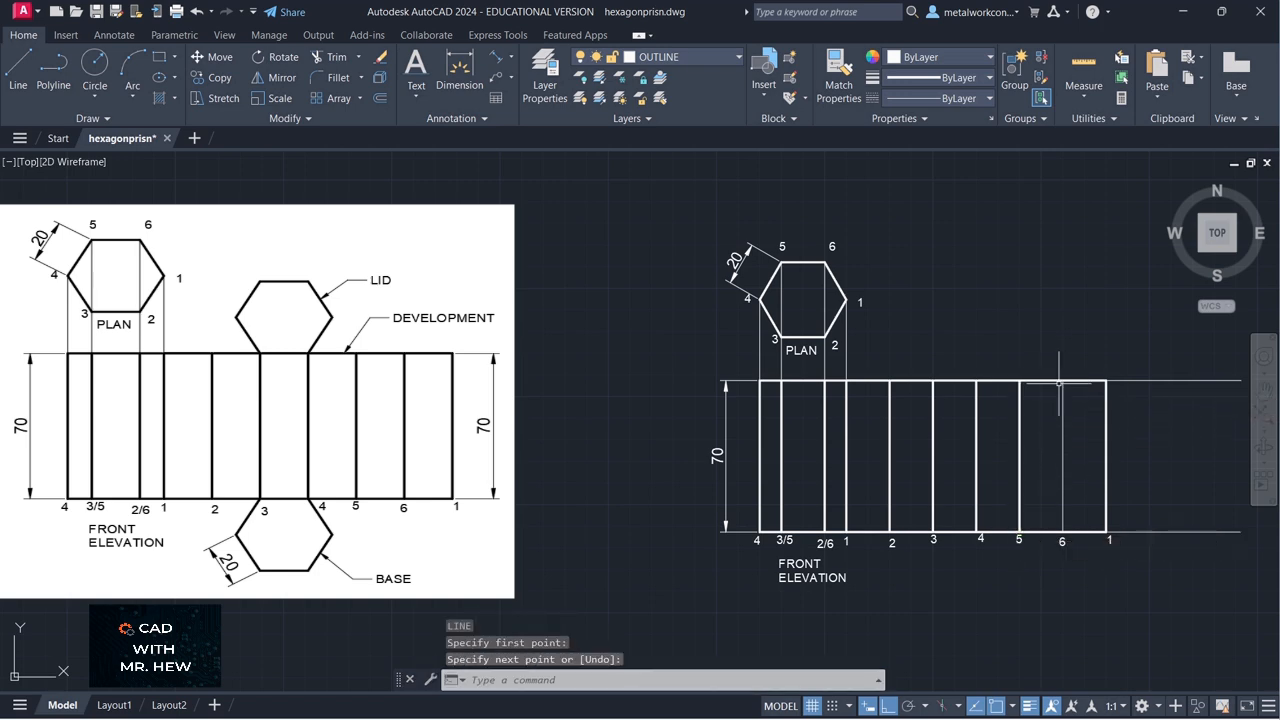
pyautogui.press('Return')
pyautogui.click(1063, 380)
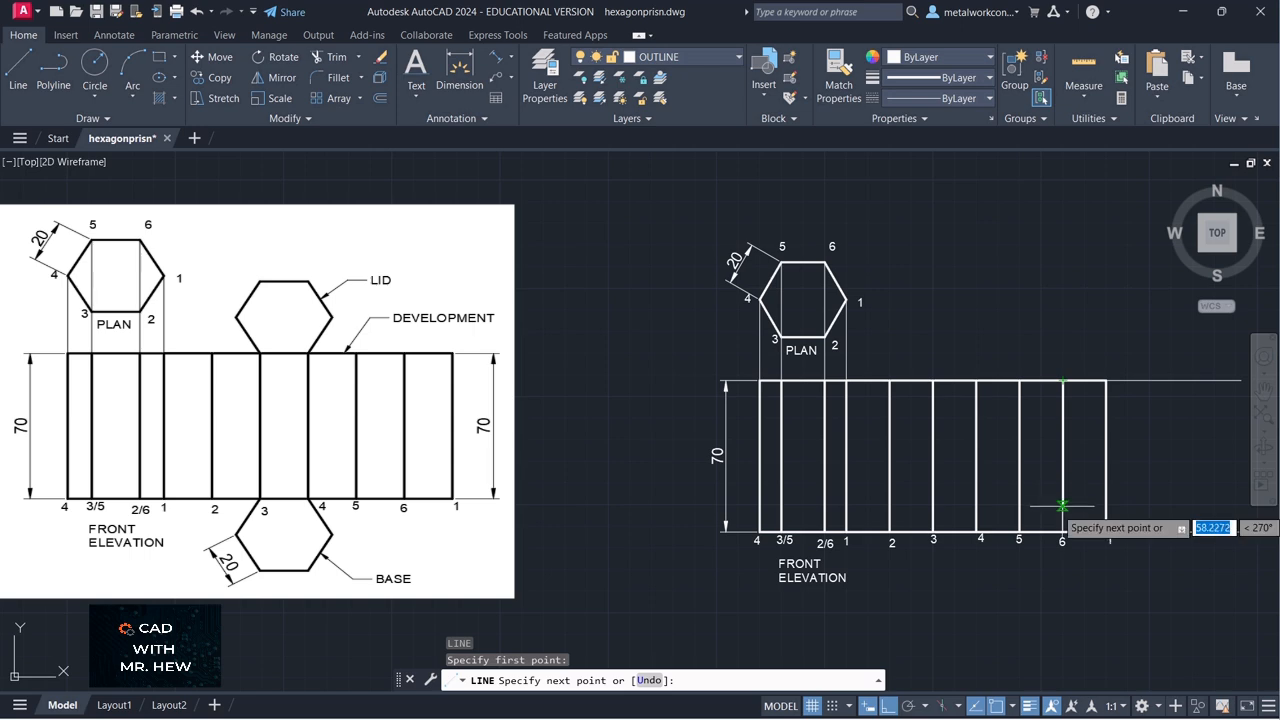
pyautogui.click(1063, 535)
pyautogui.press('Return')
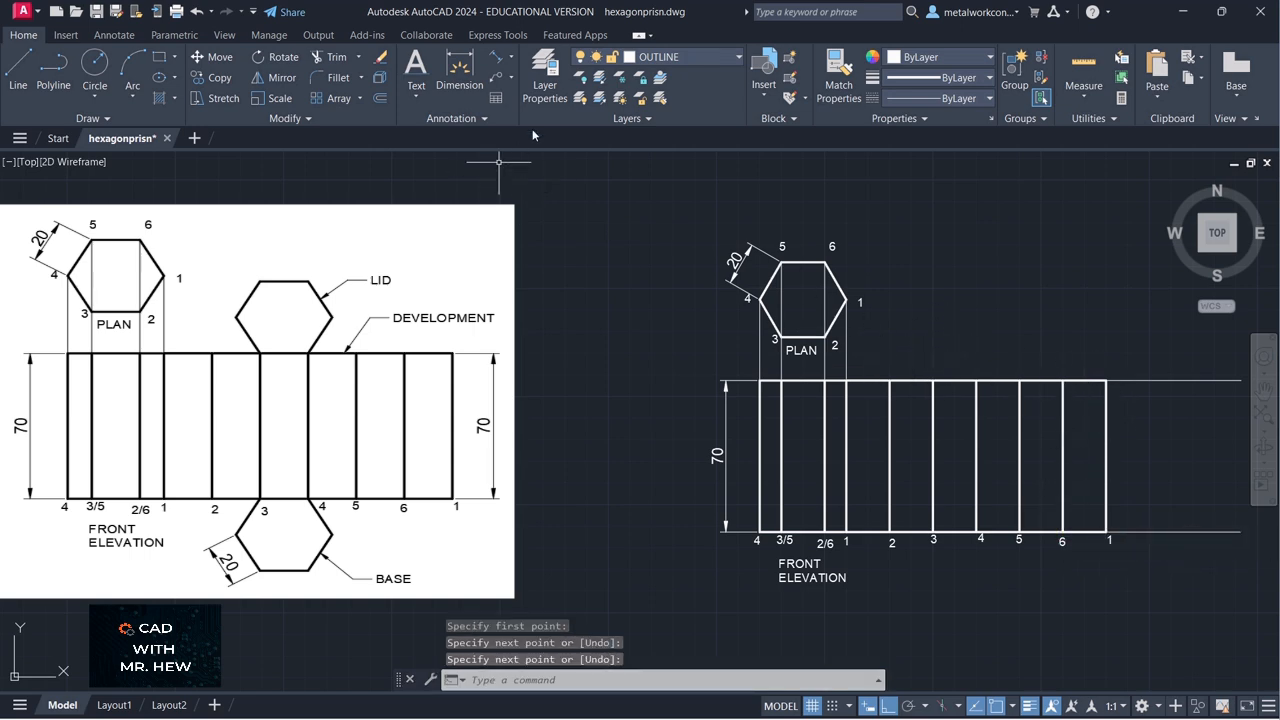
# On layer 0 with ortho off, add a multileader reading DEVELOPMENT that points to the upper edge between fold line 6 and closing edge 1
pyautogui.click(660, 57)
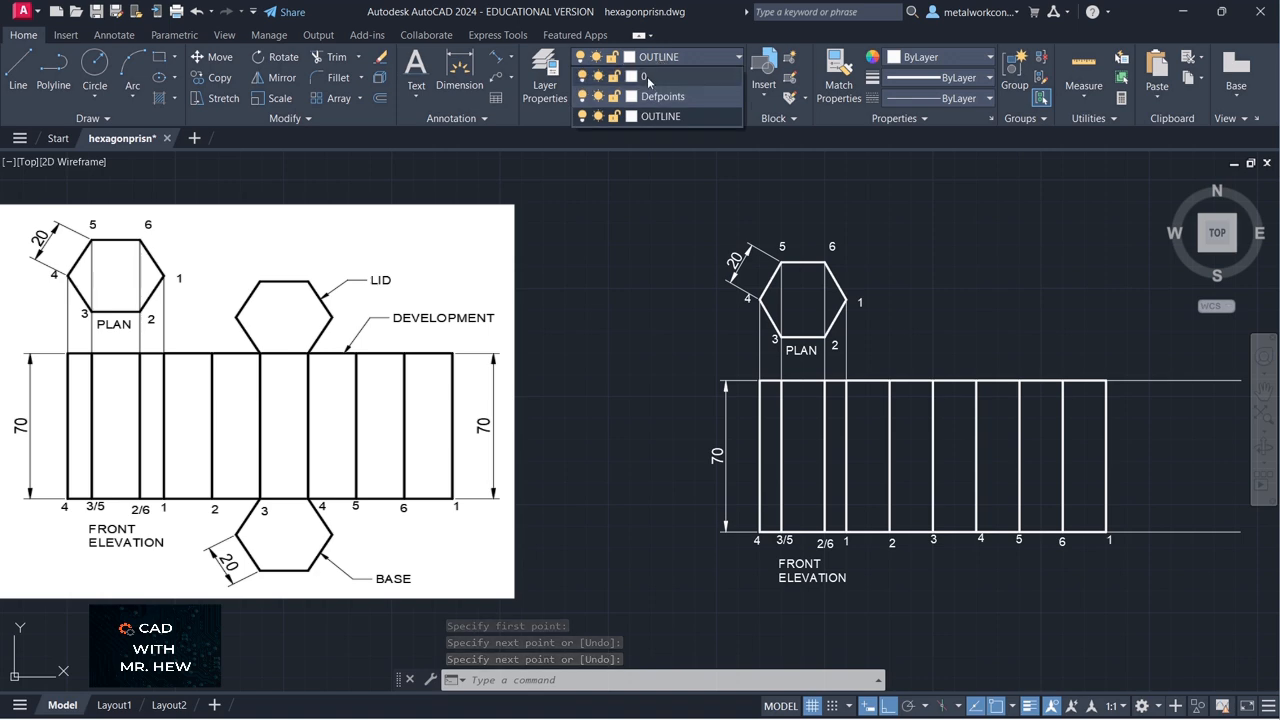
pyautogui.click(647, 76)
pyautogui.click(495, 80)
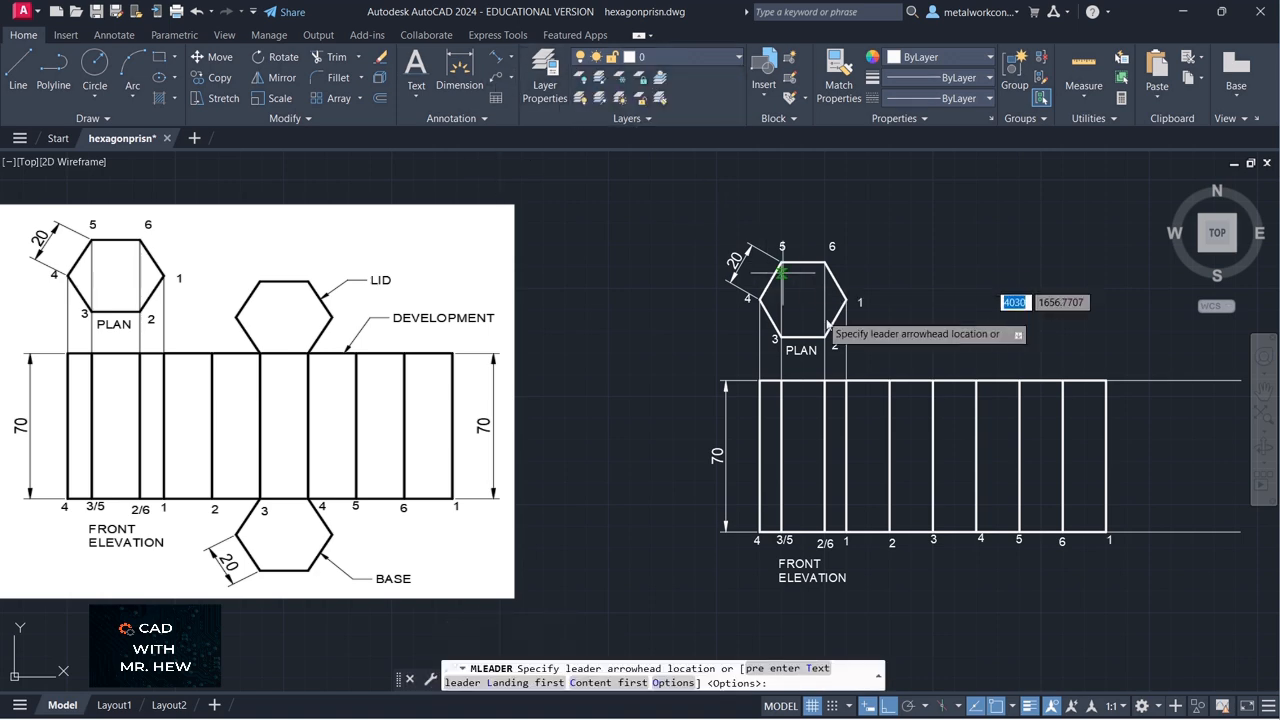
pyautogui.click(1076, 380)
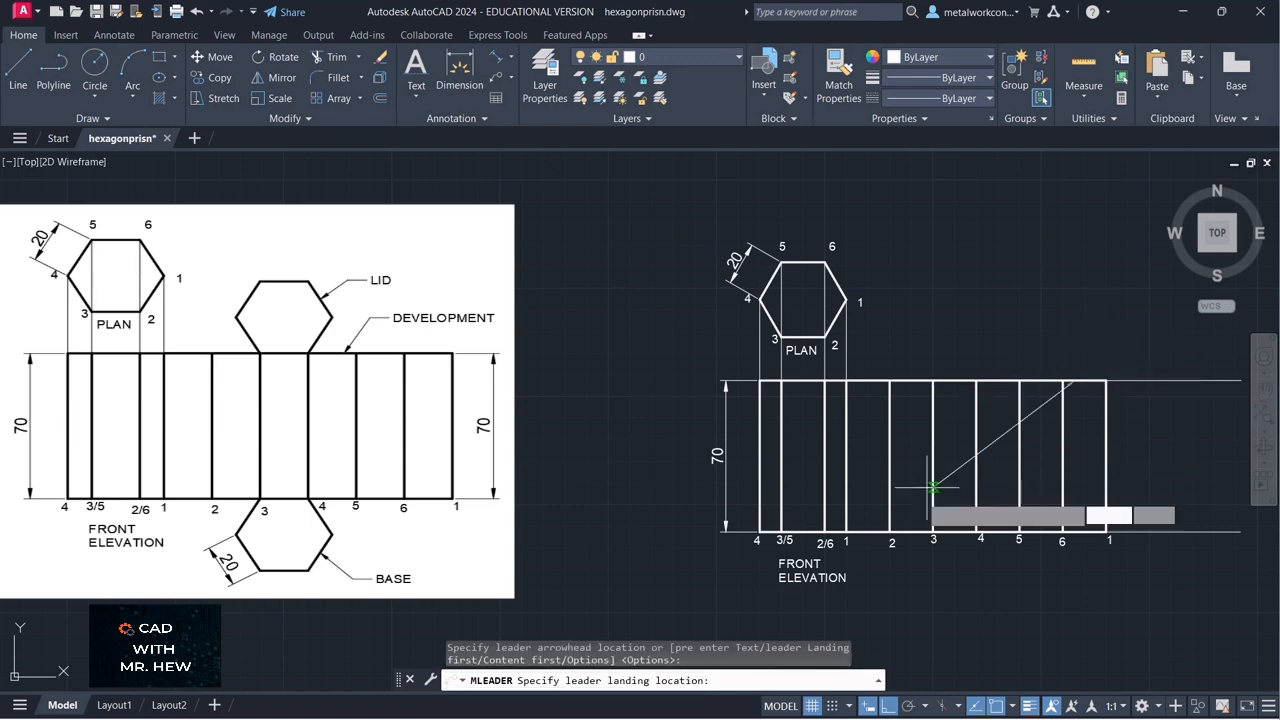
pyautogui.click(887, 704)
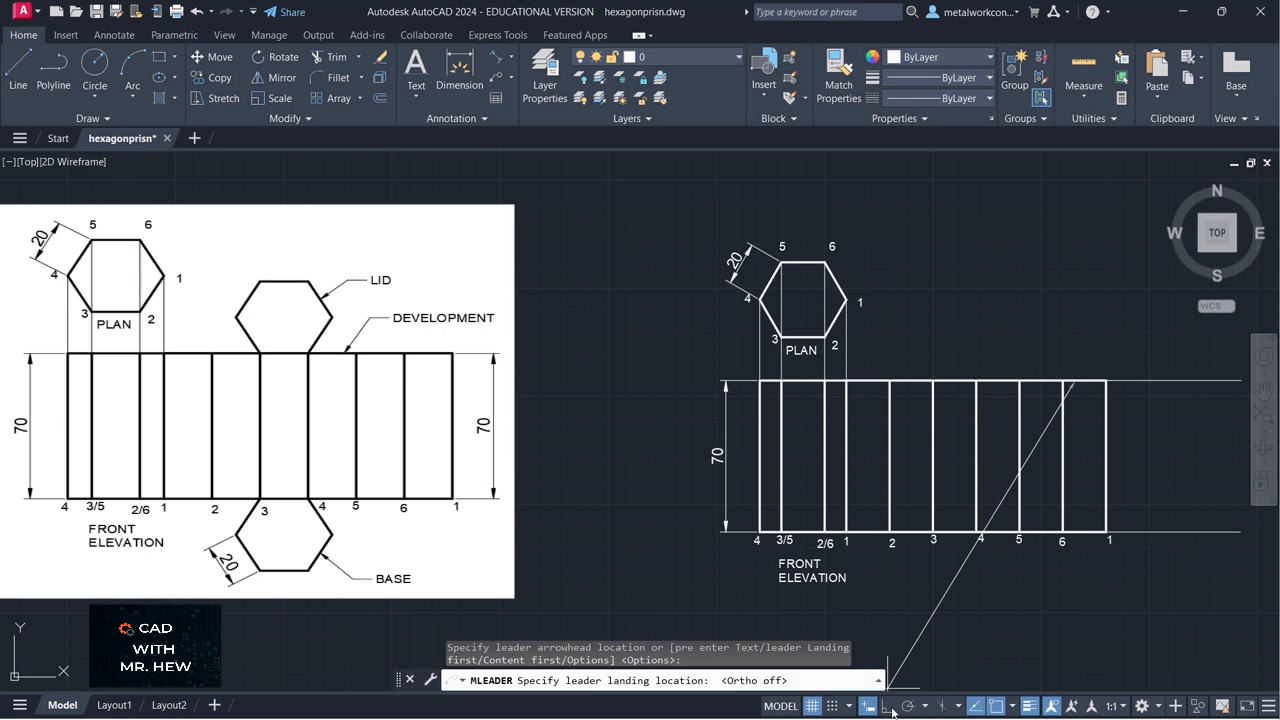
pyautogui.click(1099, 342)
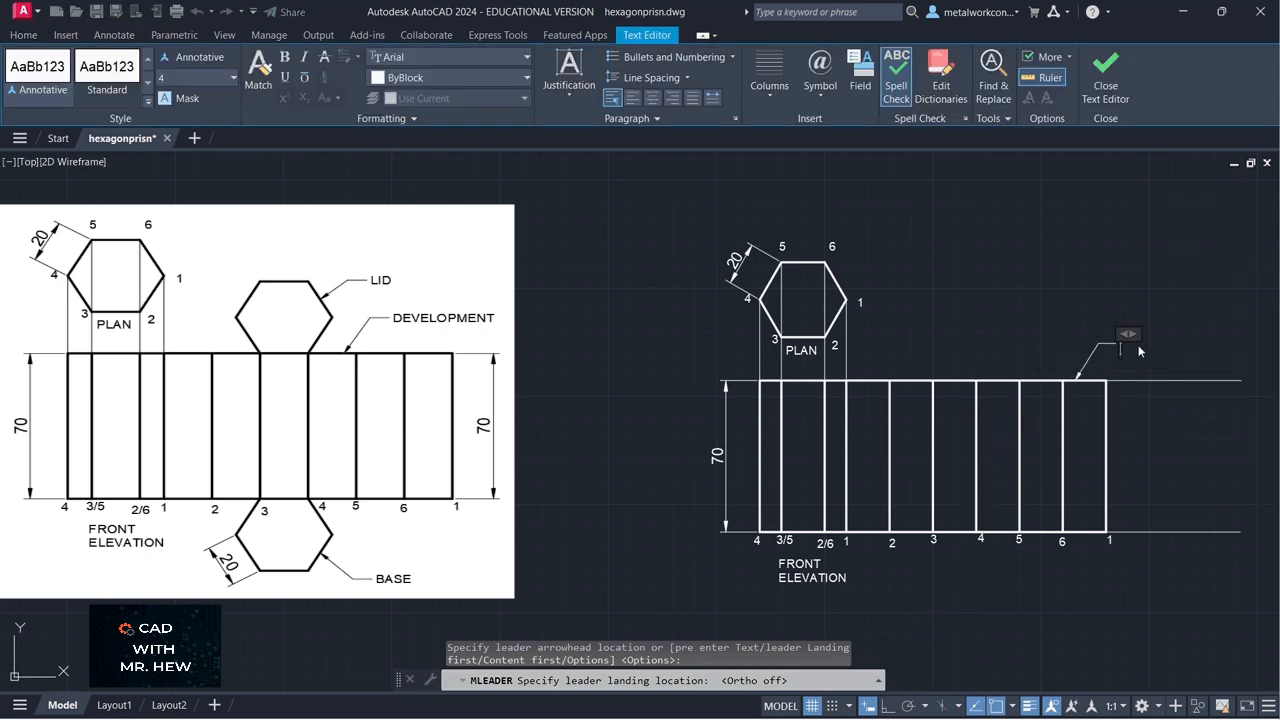
pyautogui.write('DEVEL')
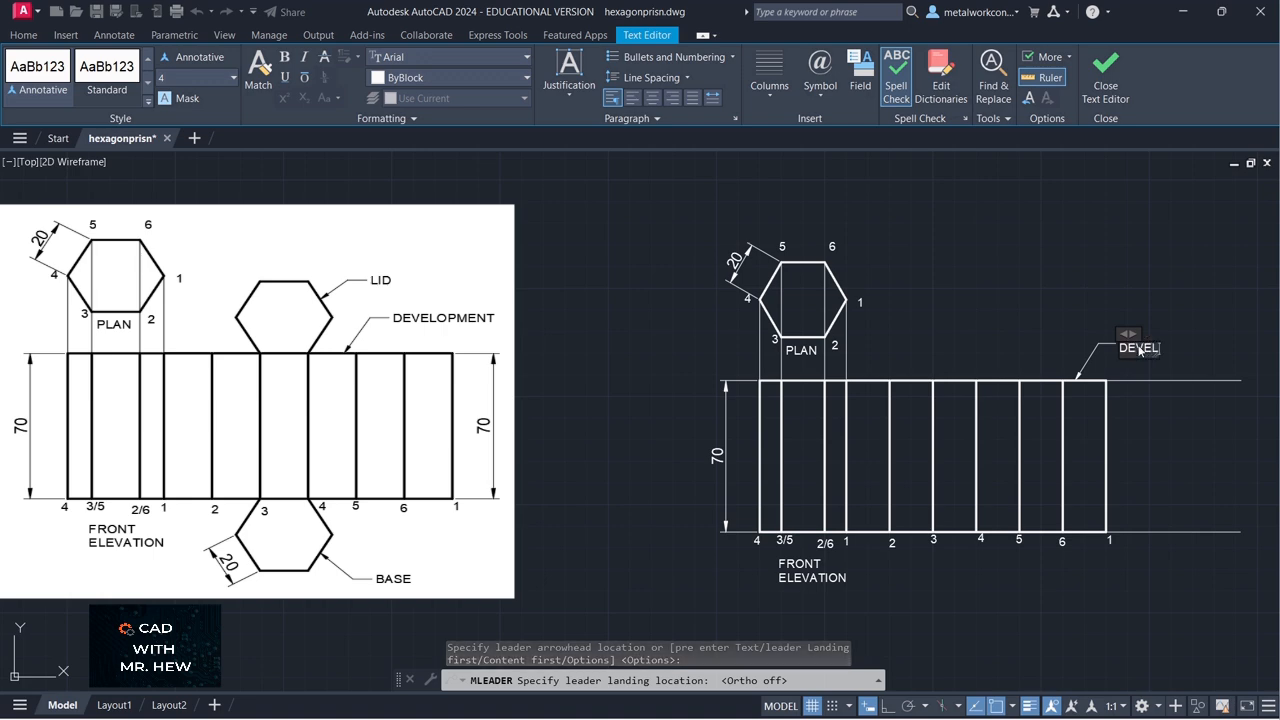
pyautogui.write('OPMENT')
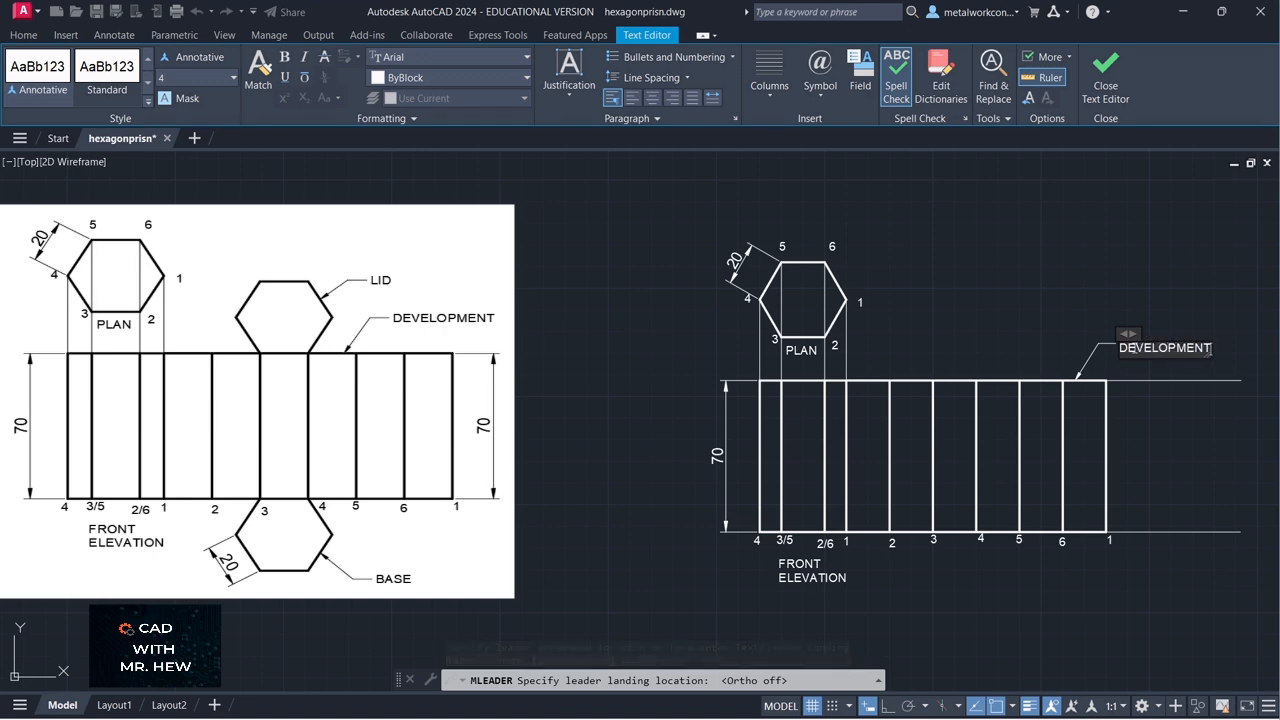
pyautogui.press('Return')
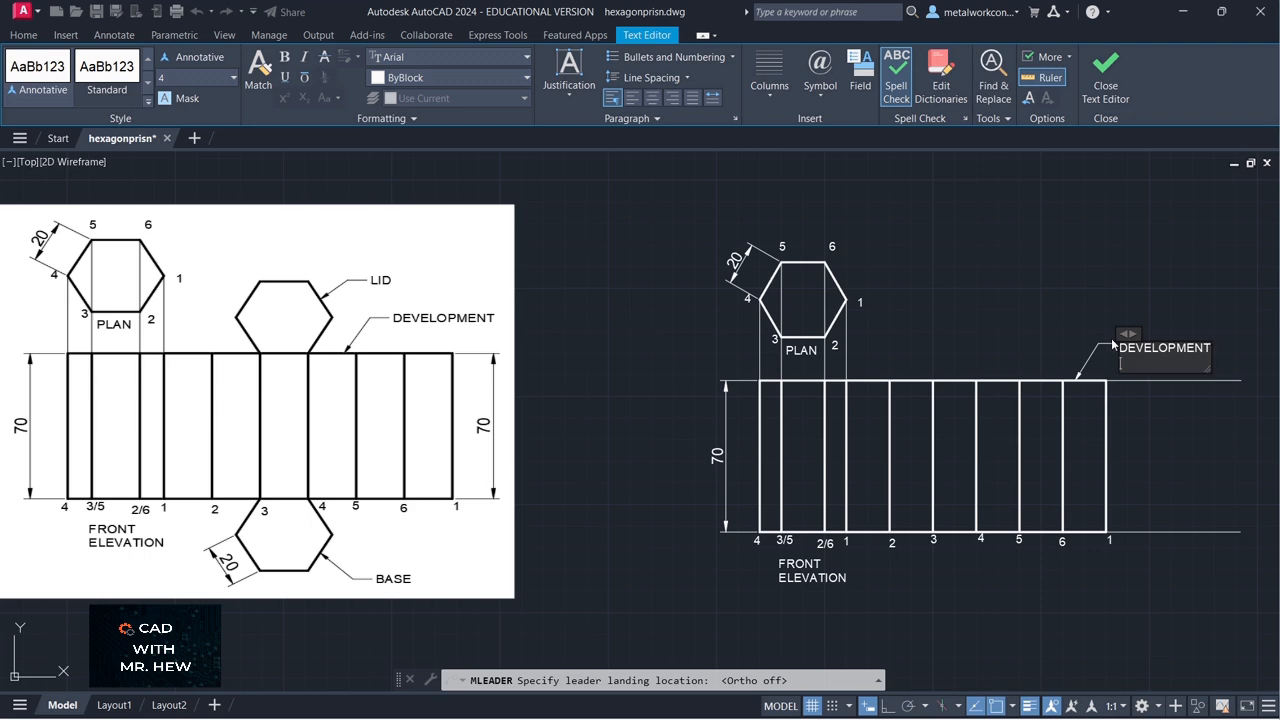
pyautogui.click(1145, 451)
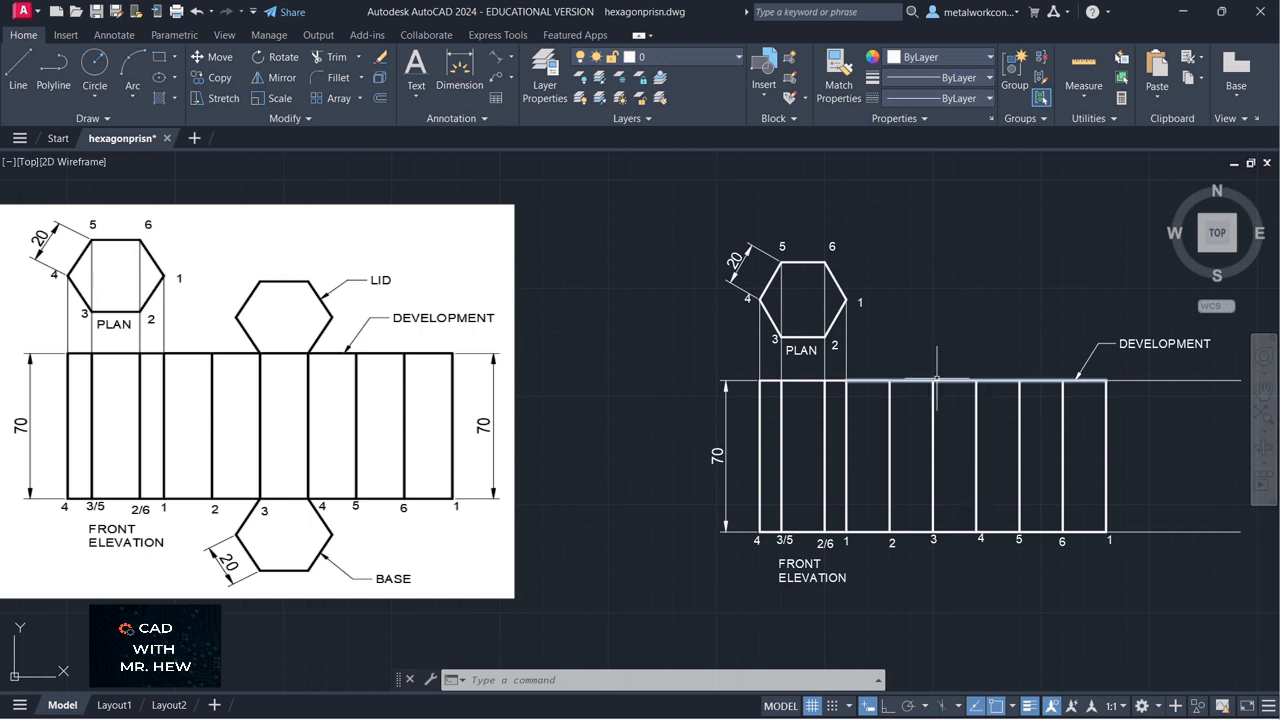
# On the OUTLINE layer, draw the lid's first two sides from the top of fold line 4: 20 at 60° and 20 at 120°
pyautogui.click(659, 57)
pyautogui.click(659, 116)
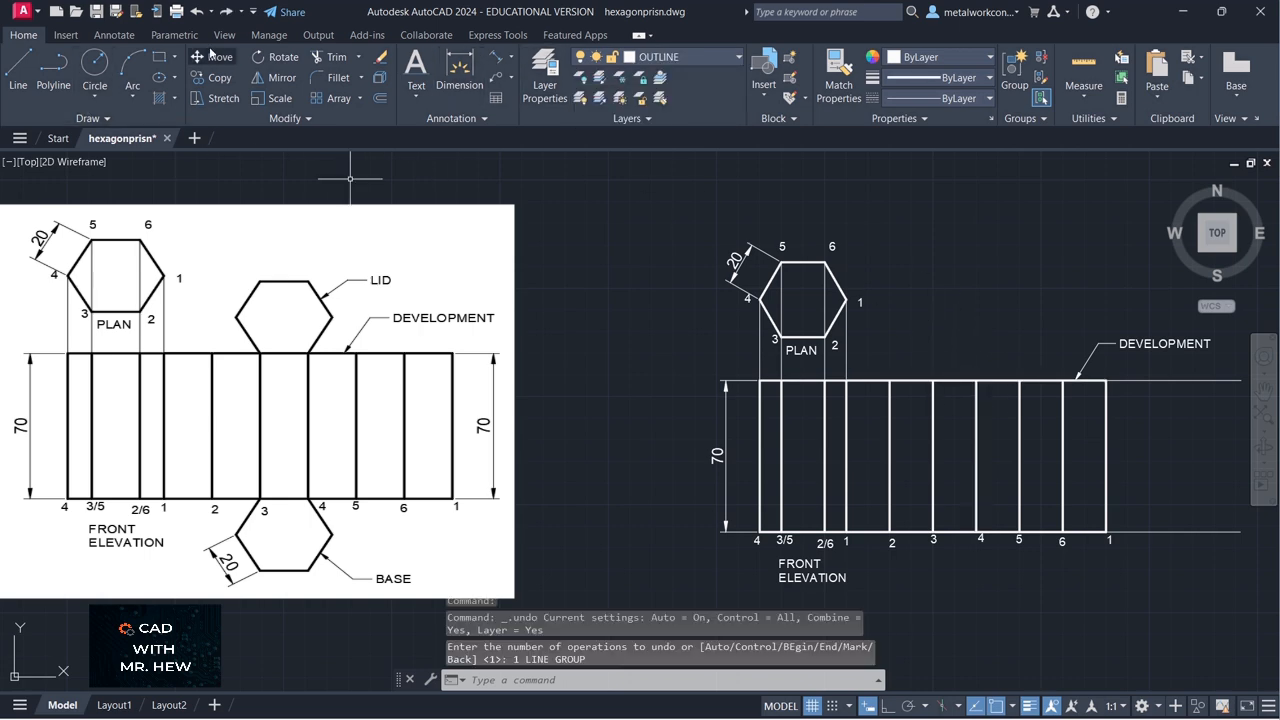
pyautogui.click(19, 70)
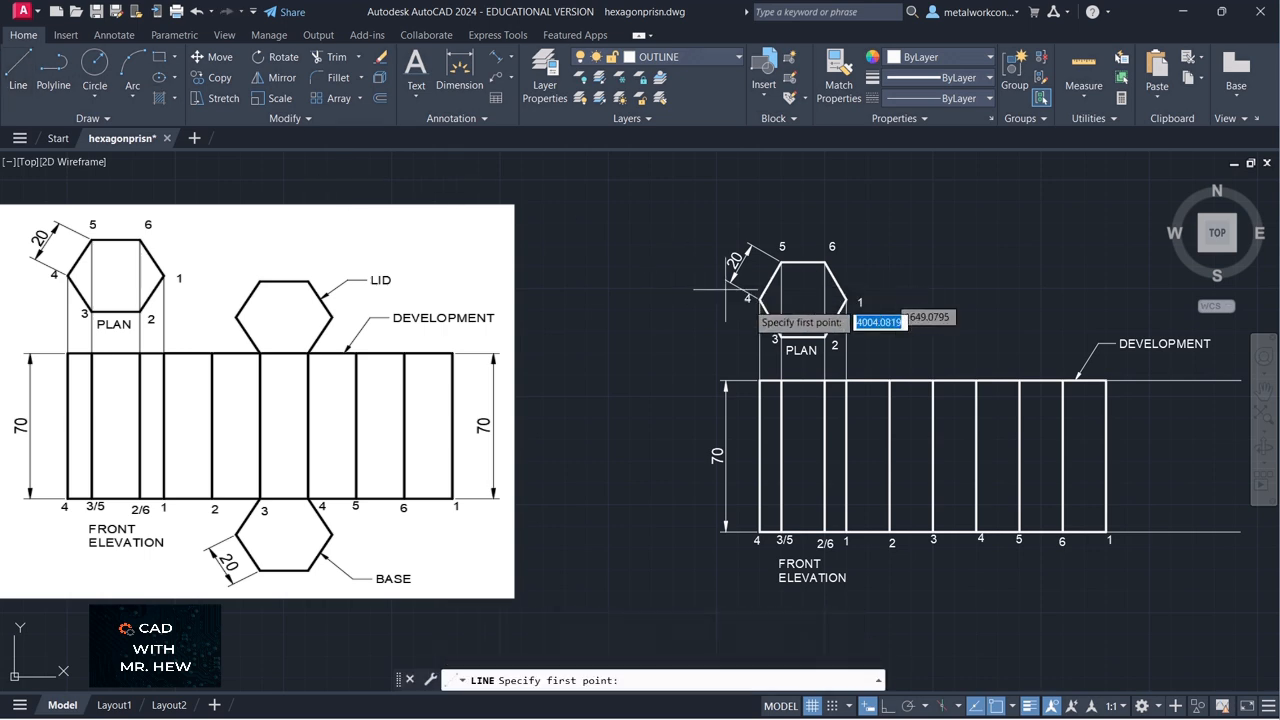
pyautogui.click(976, 381)
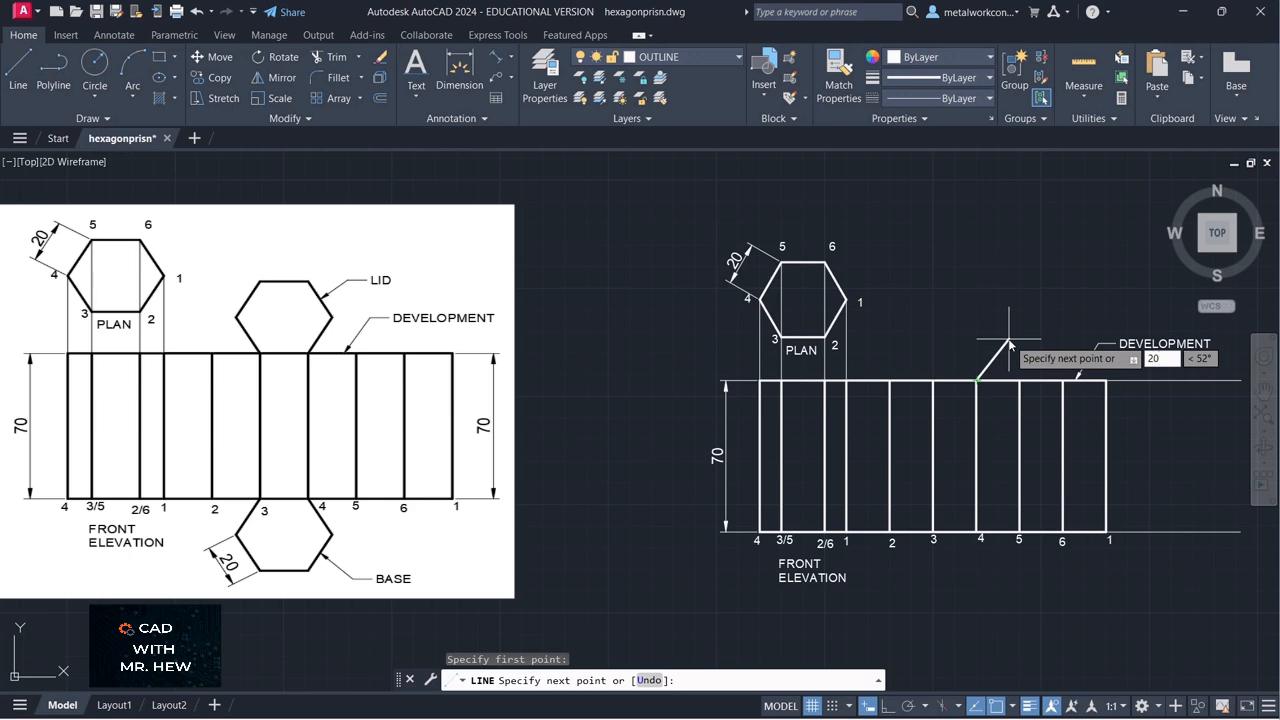
pyautogui.press('Tab')
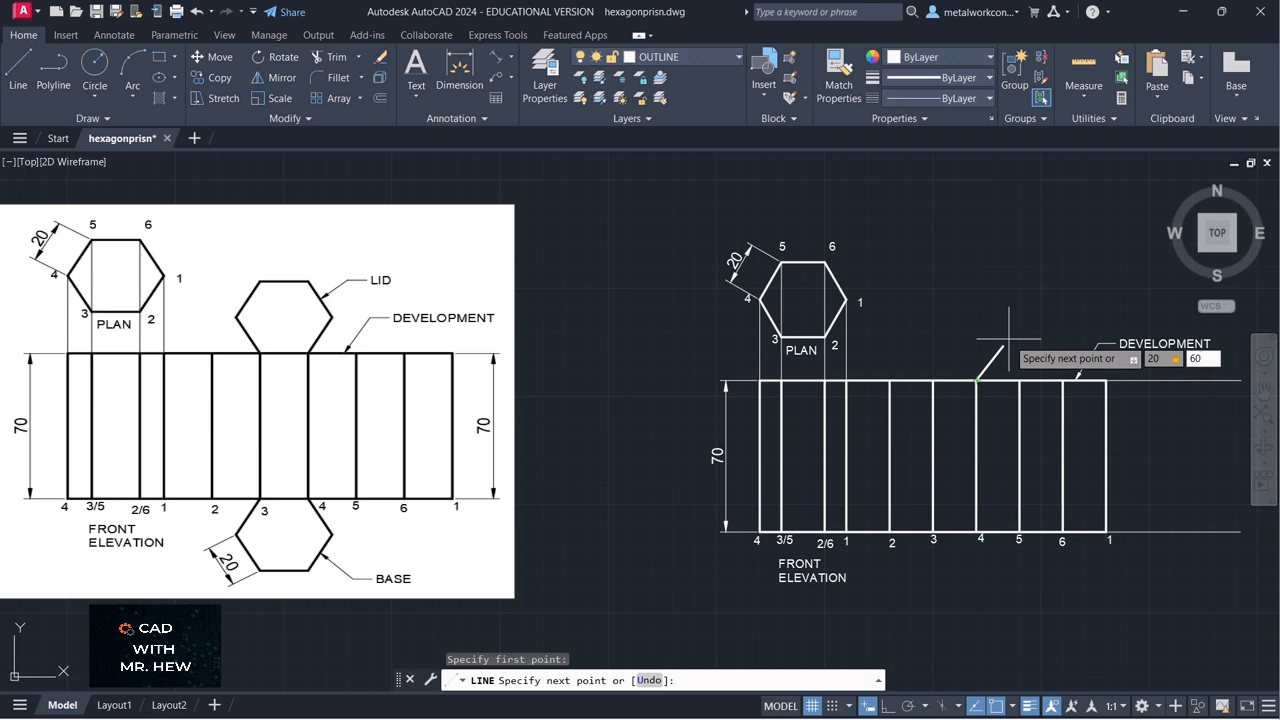
pyautogui.press('Return')
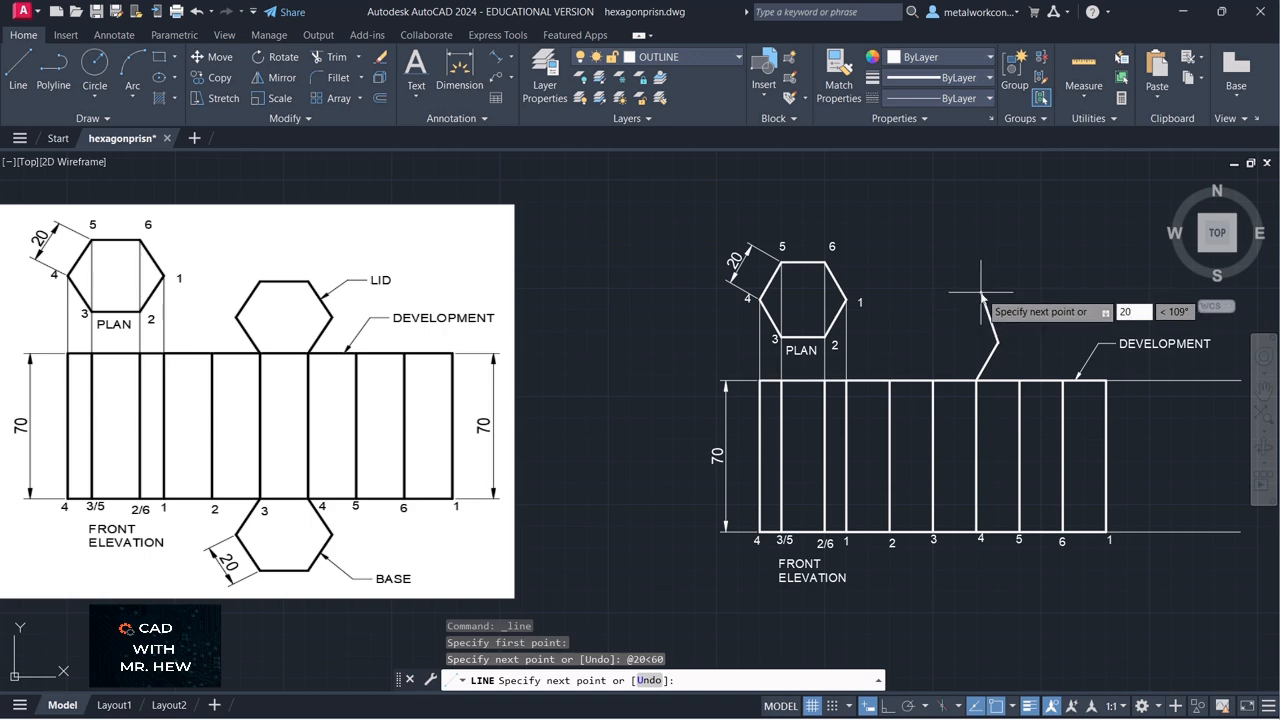
pyautogui.press('Tab')
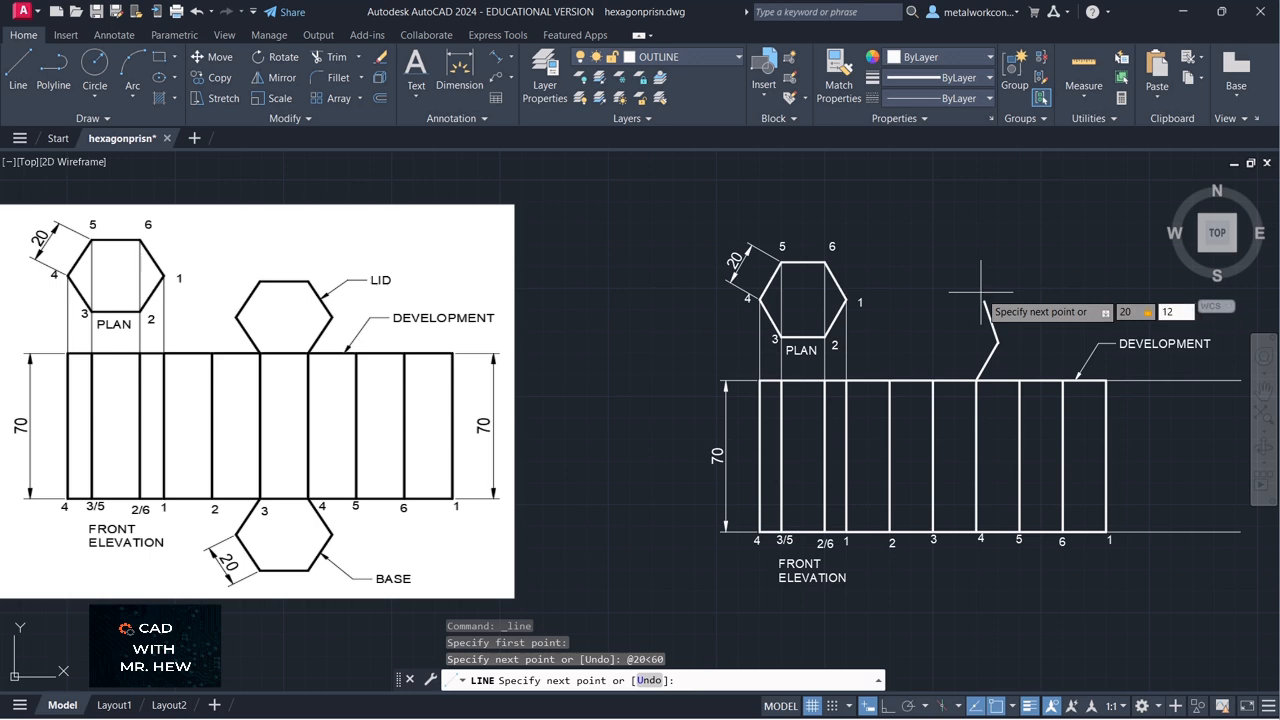
pyautogui.press('Return')
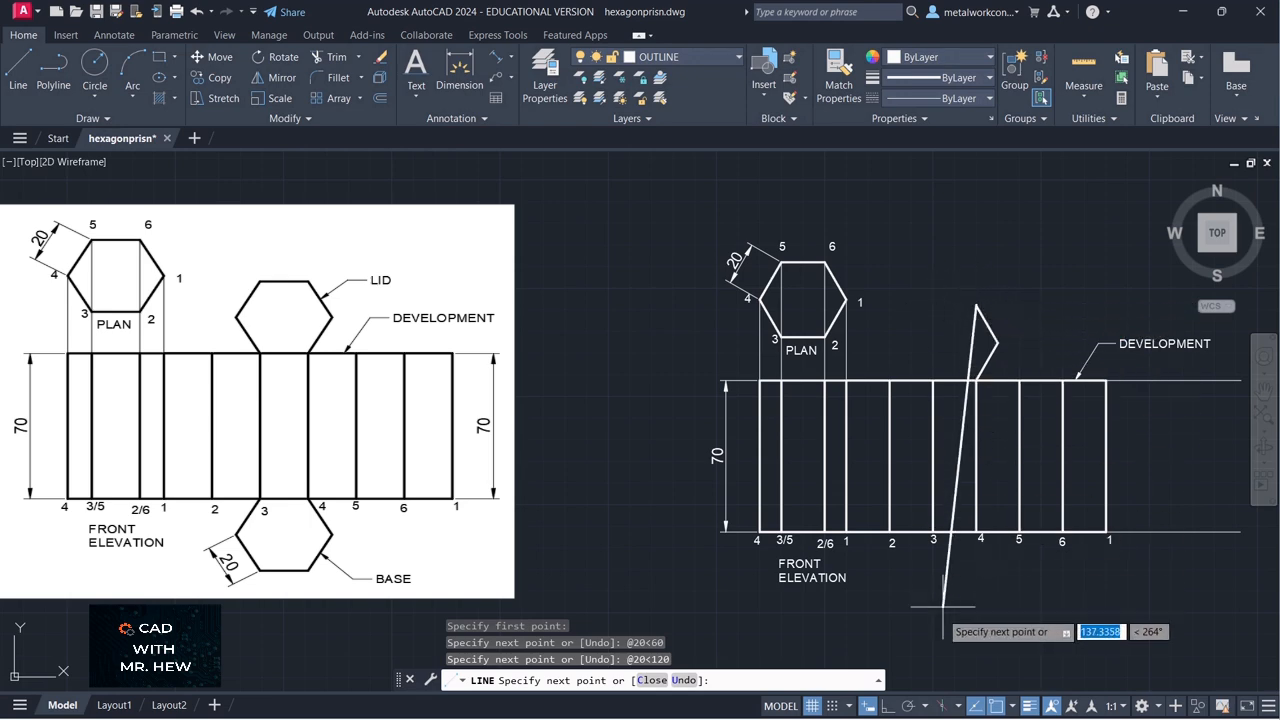
# With ortho on, draw the lid's horizontal top side 20 long, back to above fold line 3
pyautogui.click(887, 709)
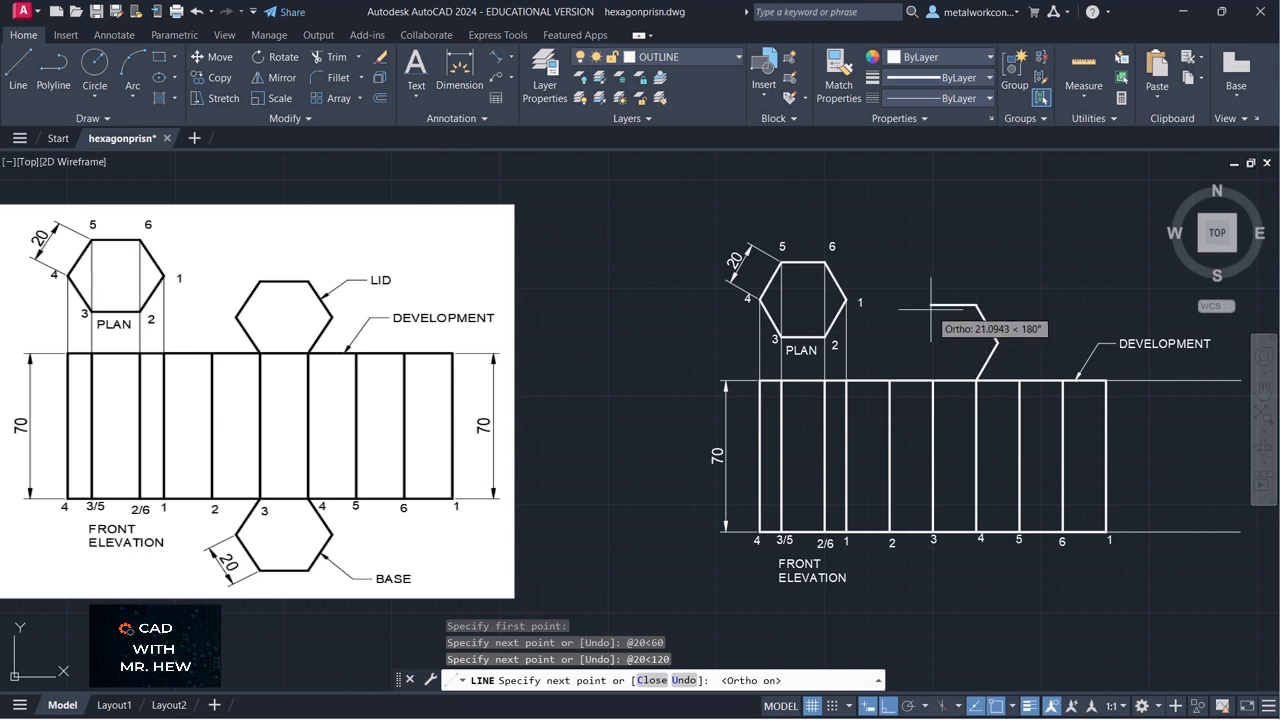
pyautogui.write('20')
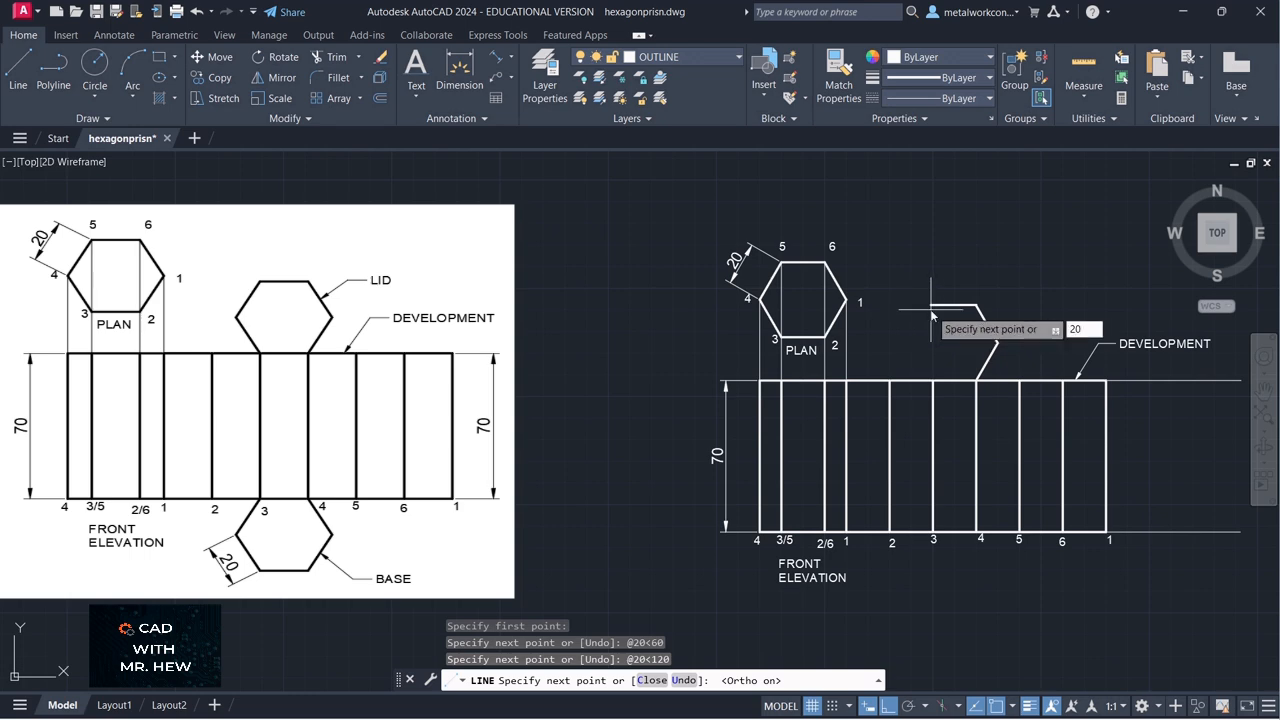
pyautogui.press('Return')
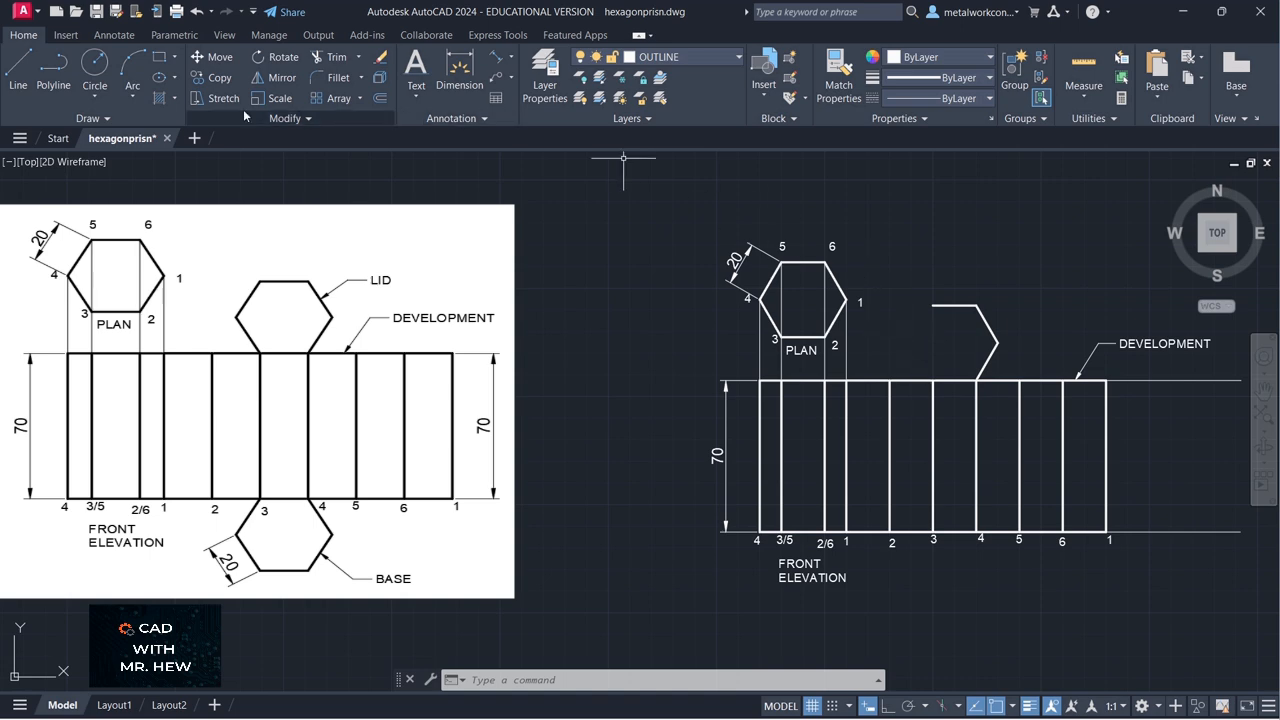
# Complete the lid hexagon with two lines, 20 at 240° and 20 at 300°, ending at the top of fold line 3
pyautogui.click(17, 75)
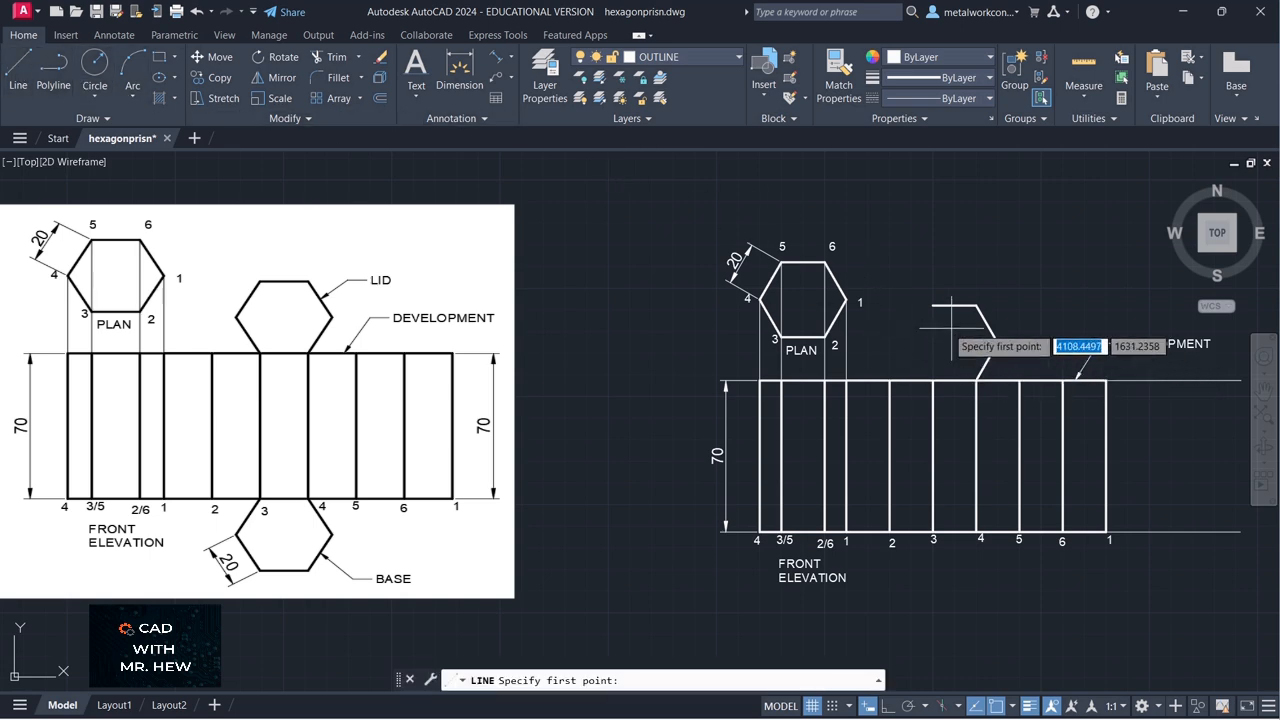
pyautogui.click(933, 305)
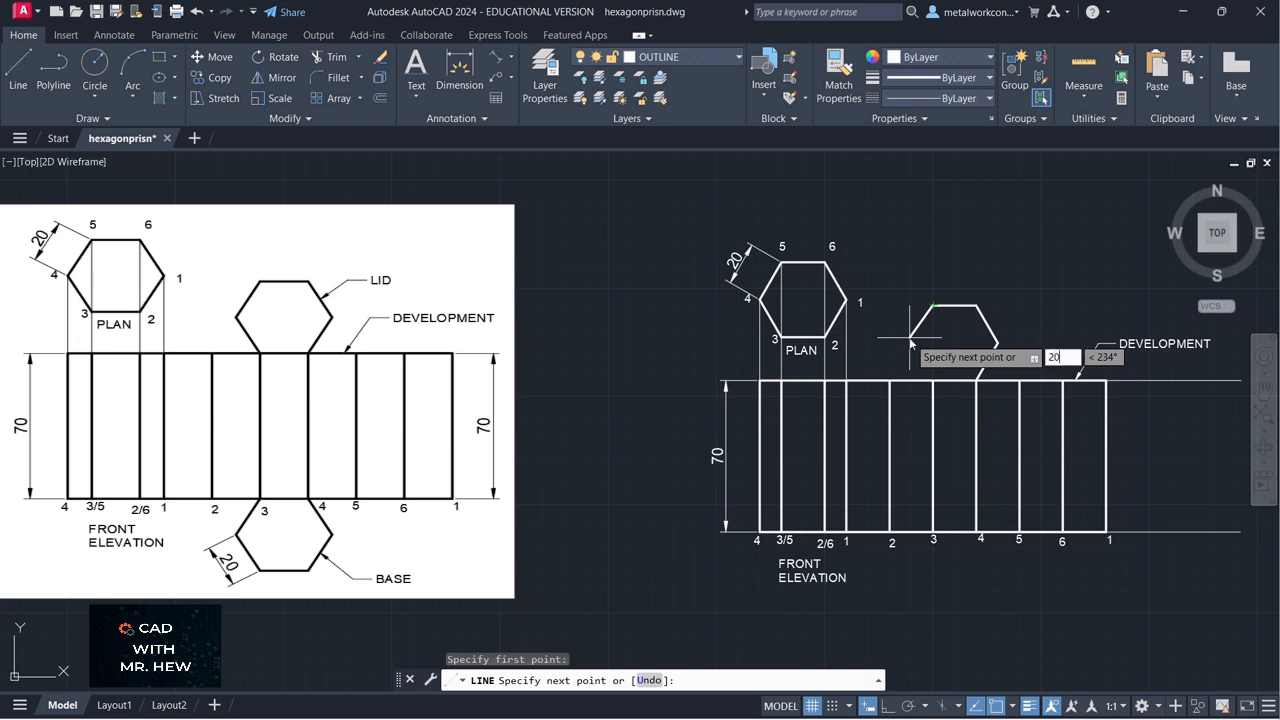
pyautogui.press('Tab')
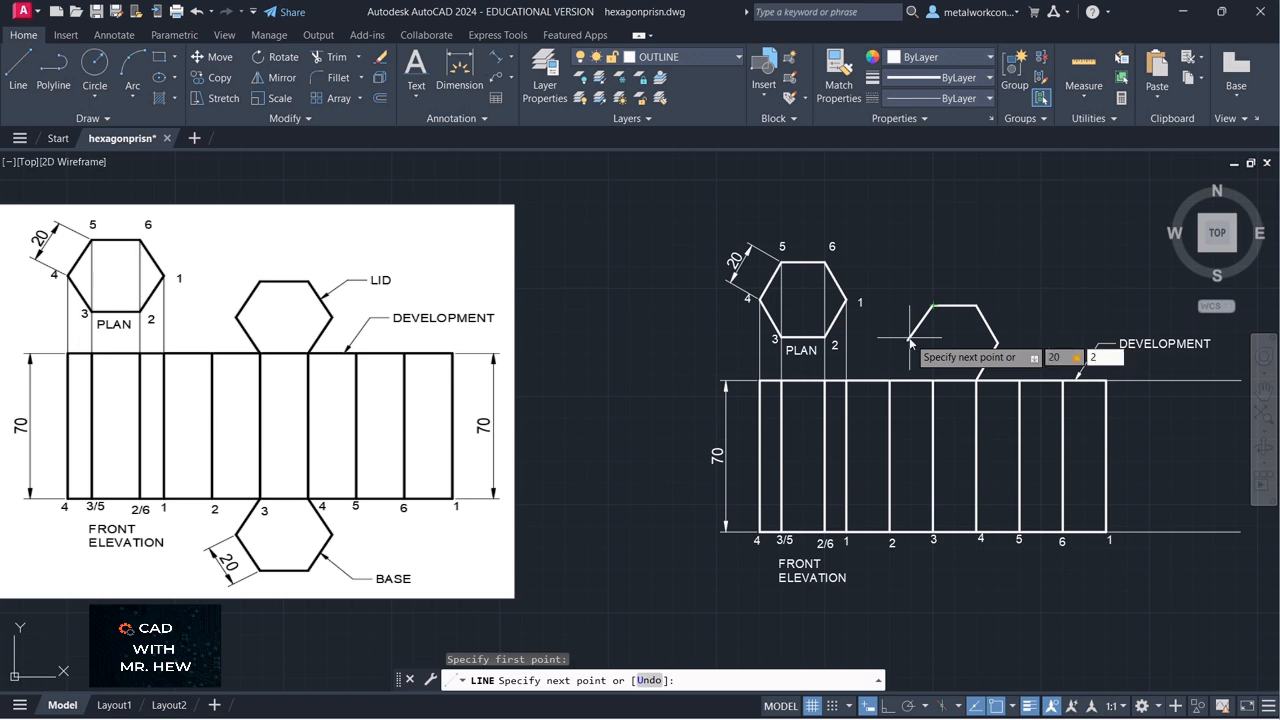
pyautogui.write('240')
pyautogui.press('Return')
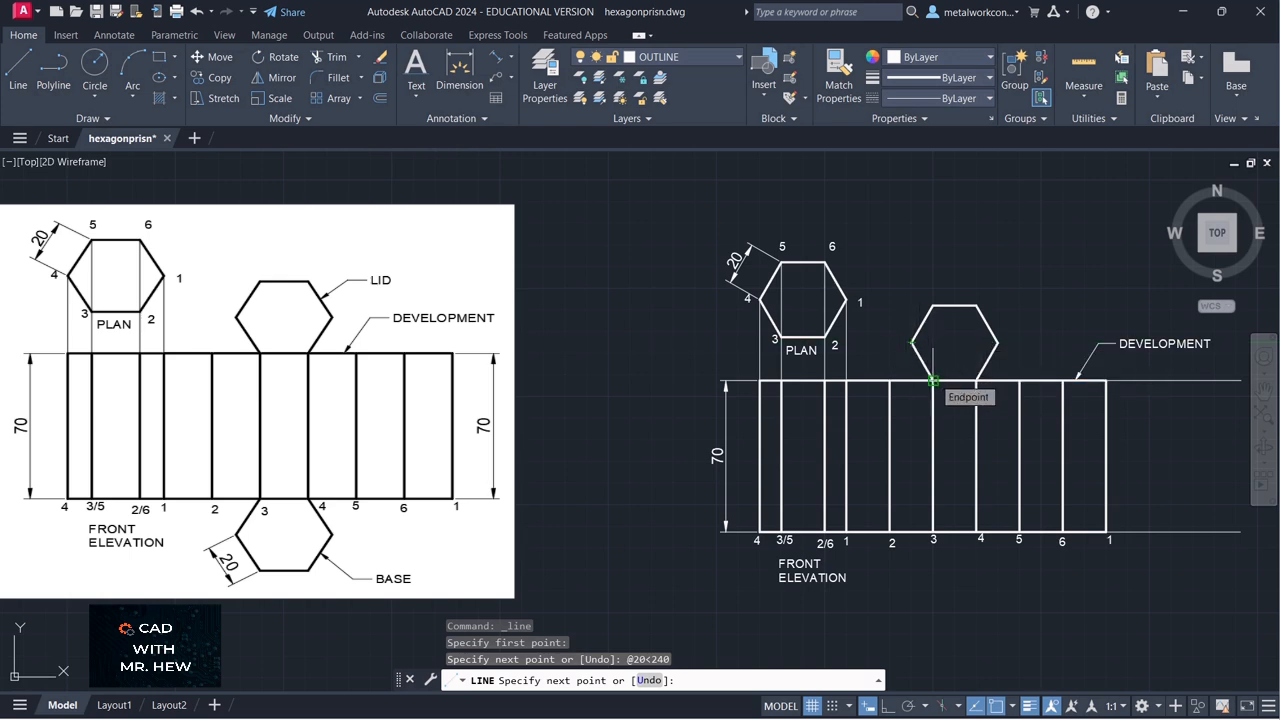
pyautogui.write('20')
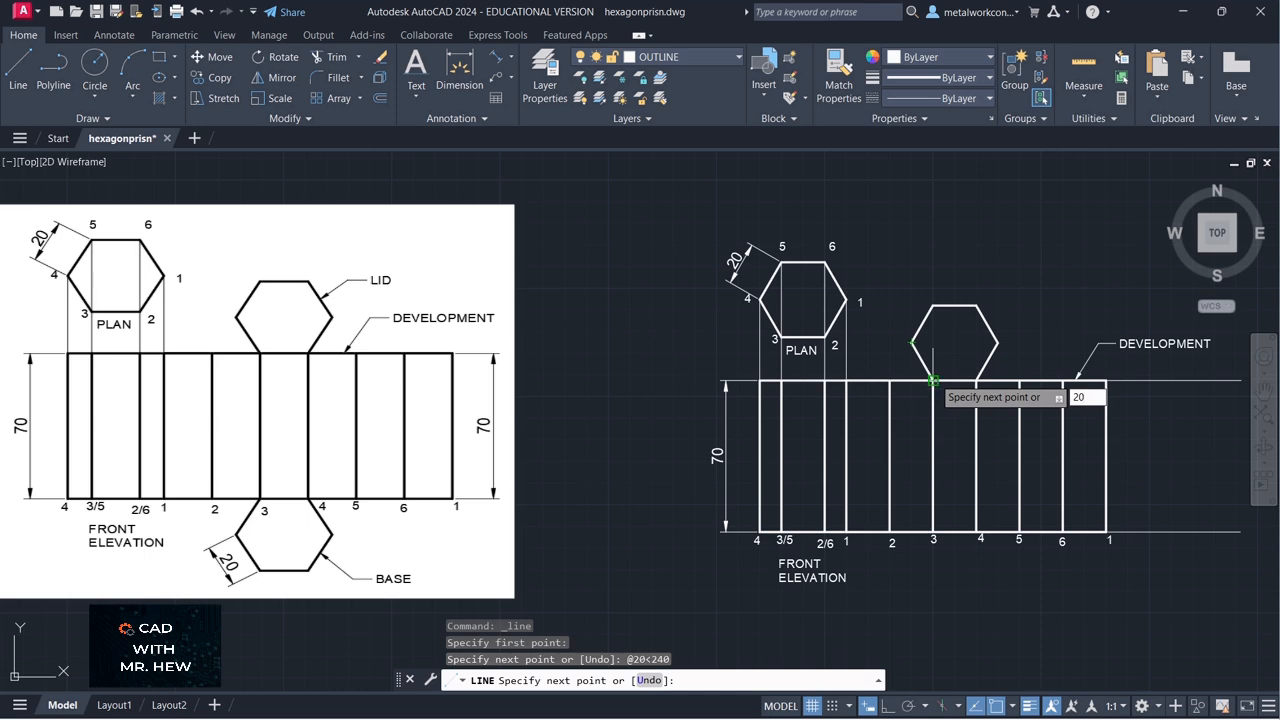
pyautogui.press('Tab')
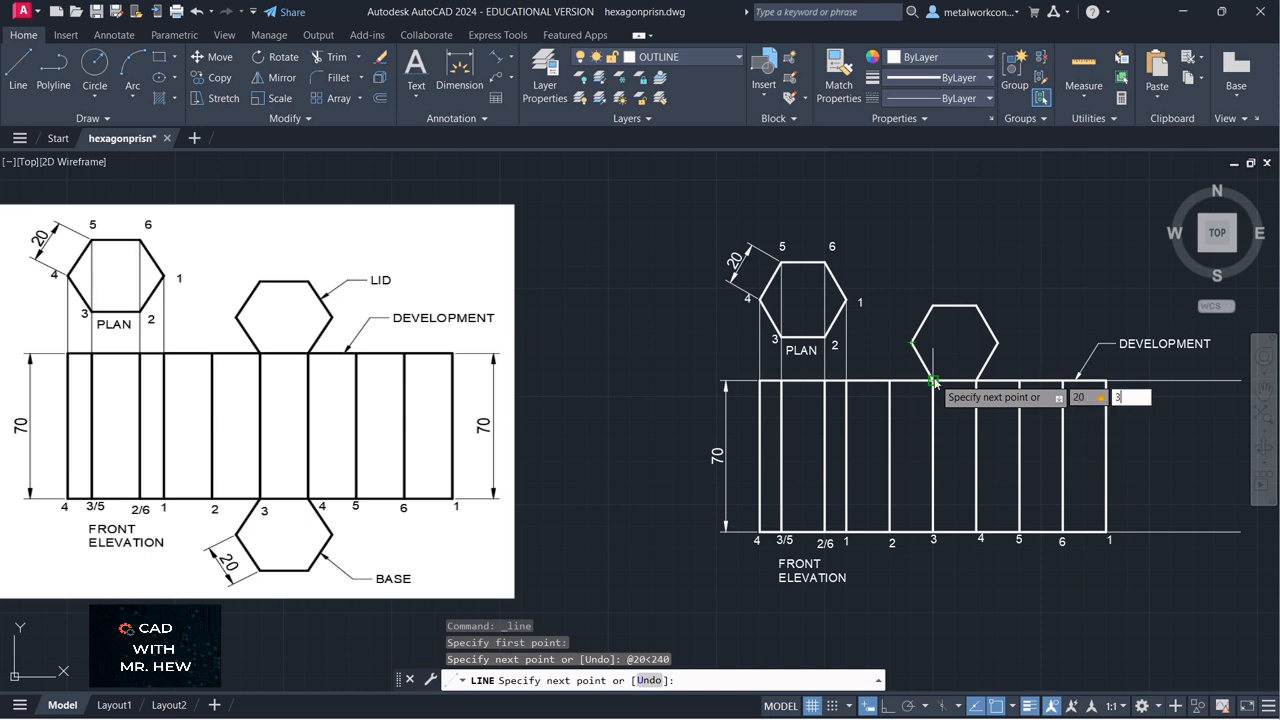
pyautogui.press('Return')
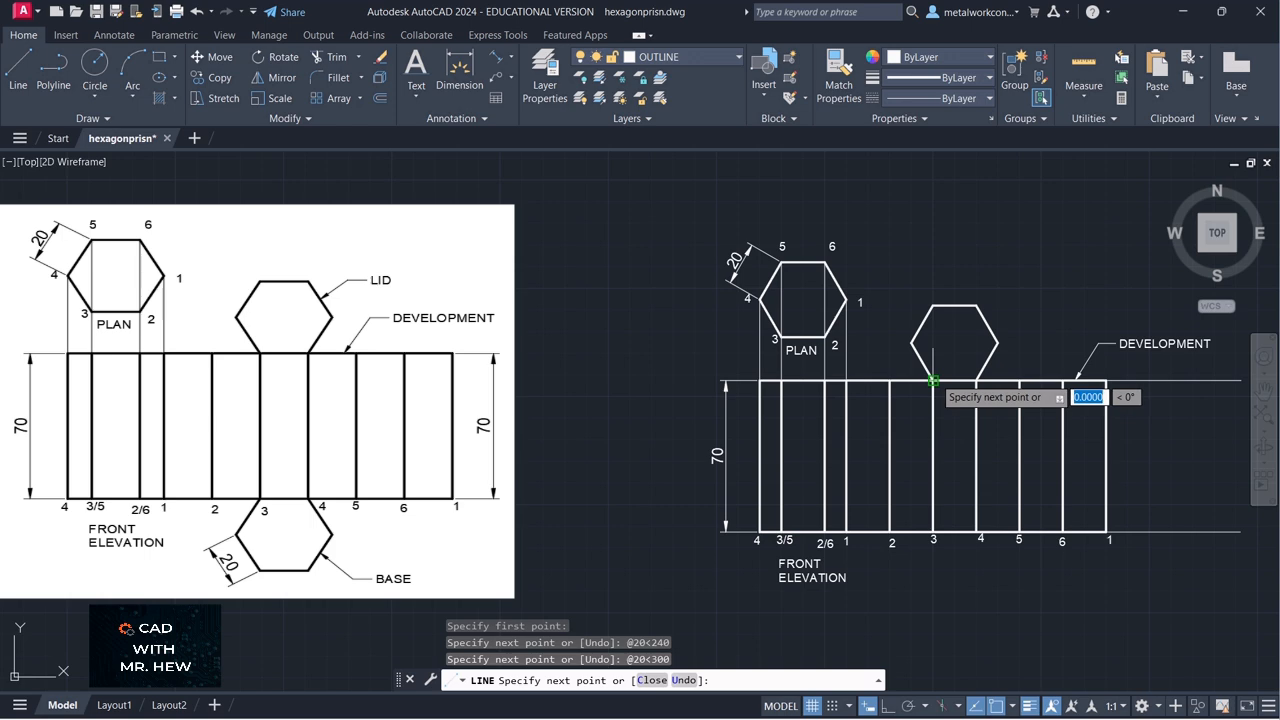
pyautogui.press('Return')
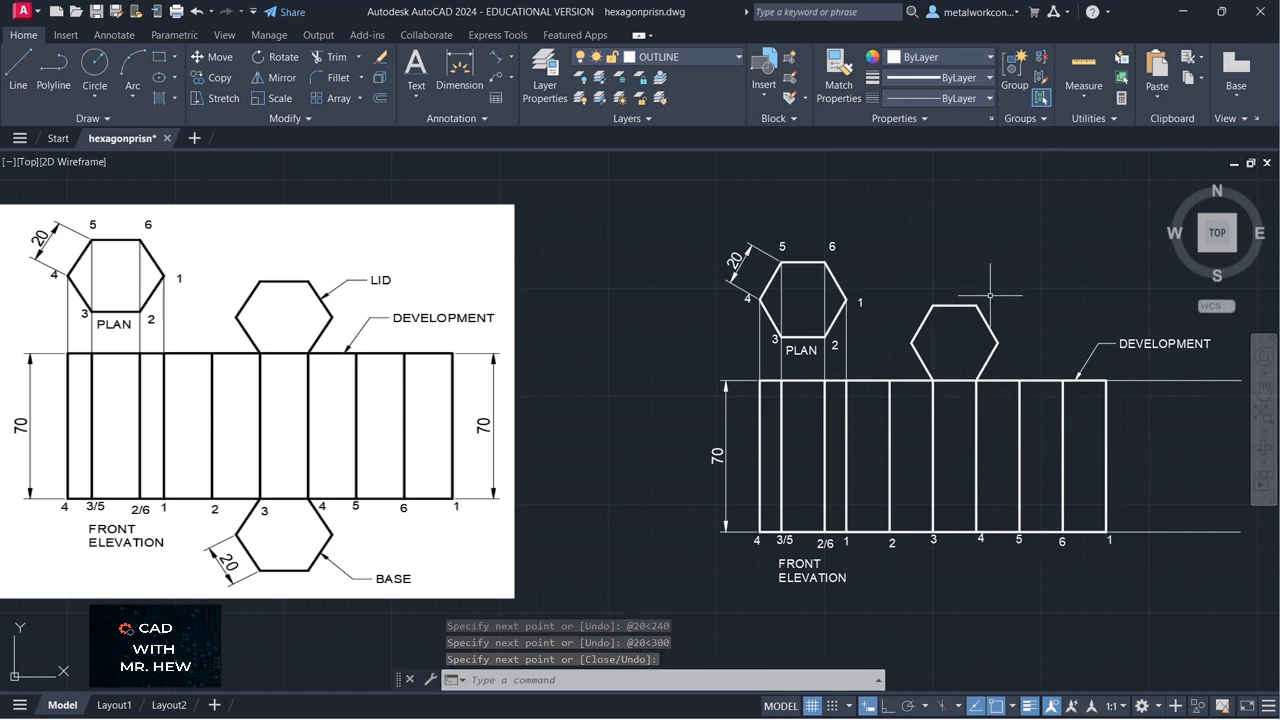
# Add a multileader reading LID that points to the sloping side at the lid's upper right
pyautogui.click(495, 77)
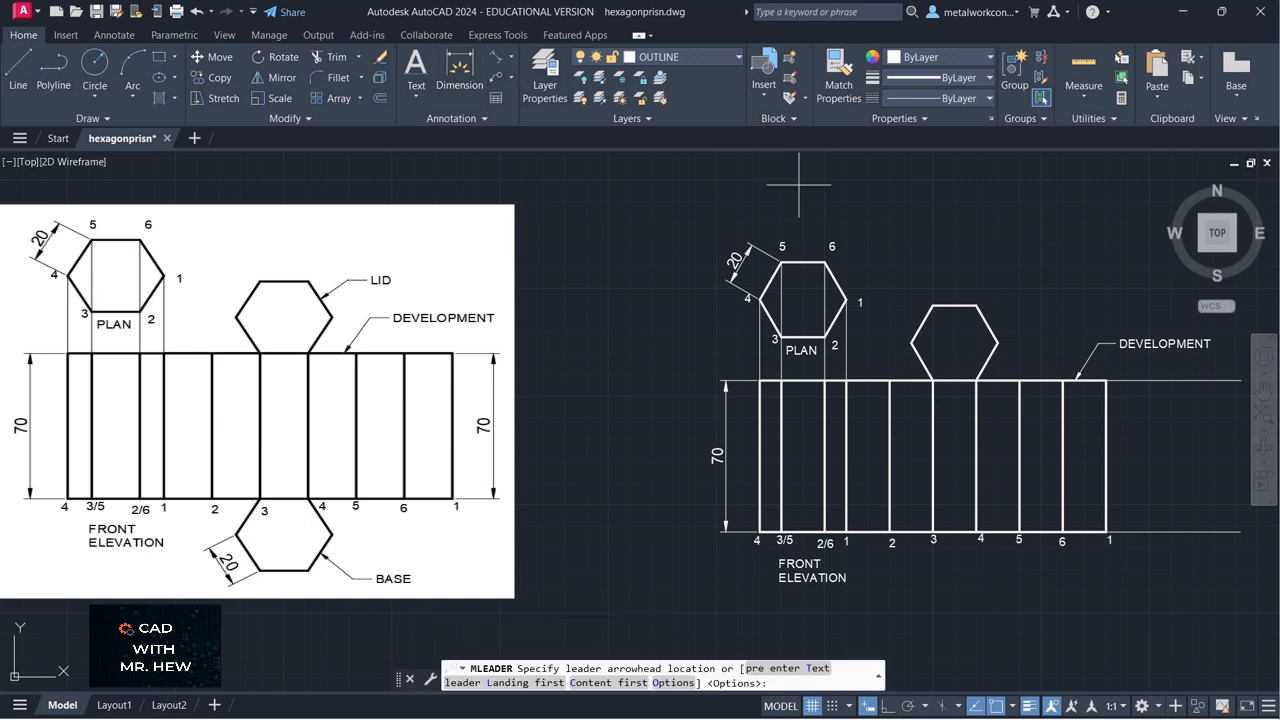
pyautogui.click(988, 320)
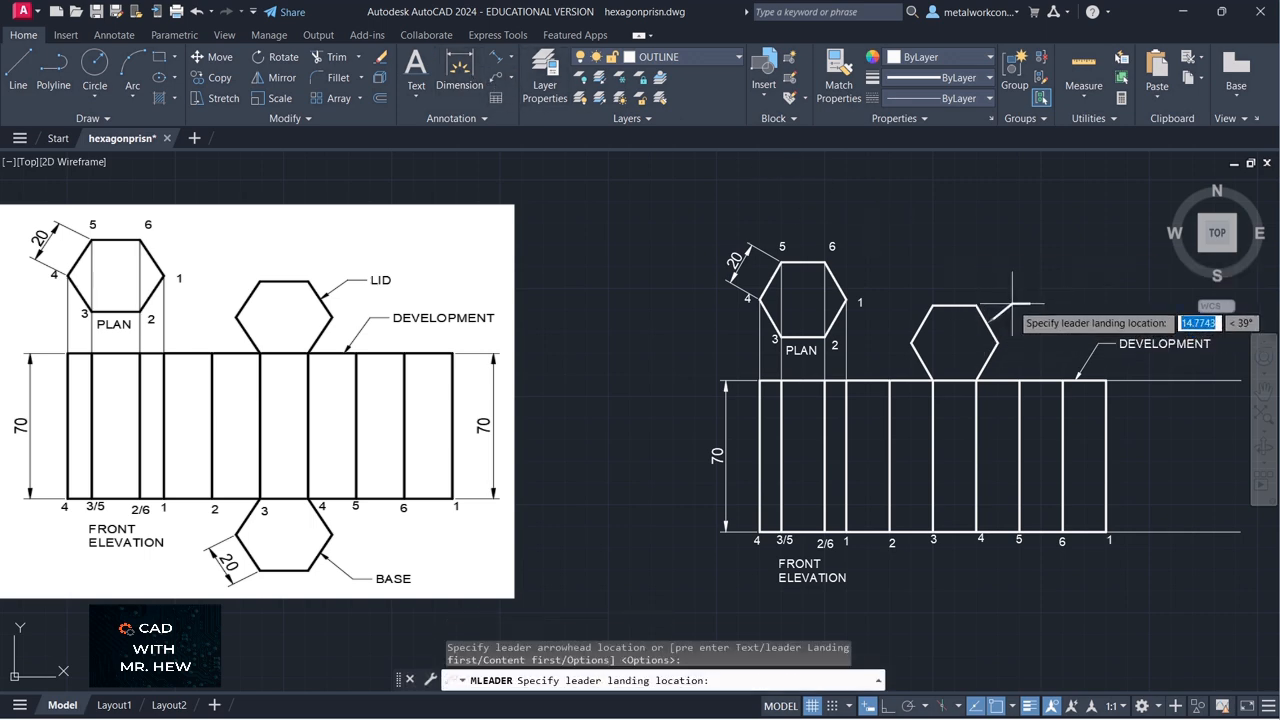
pyautogui.click(1013, 303)
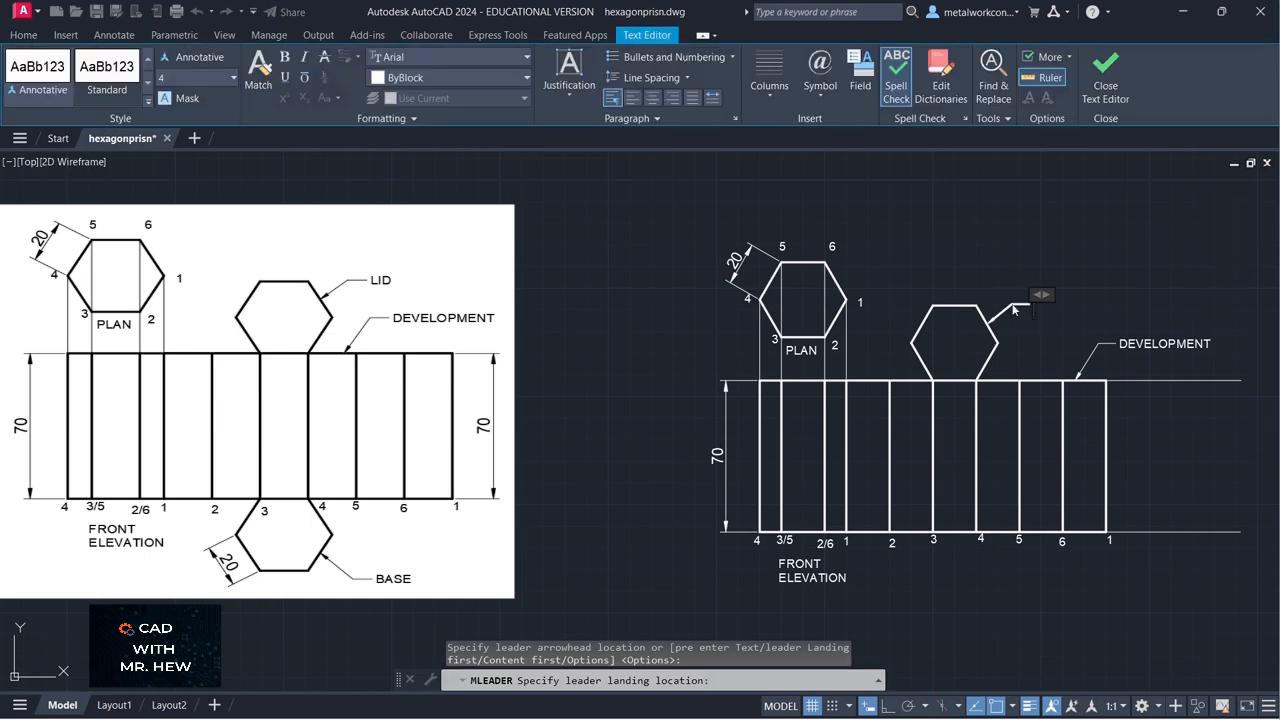
pyautogui.write('LID')
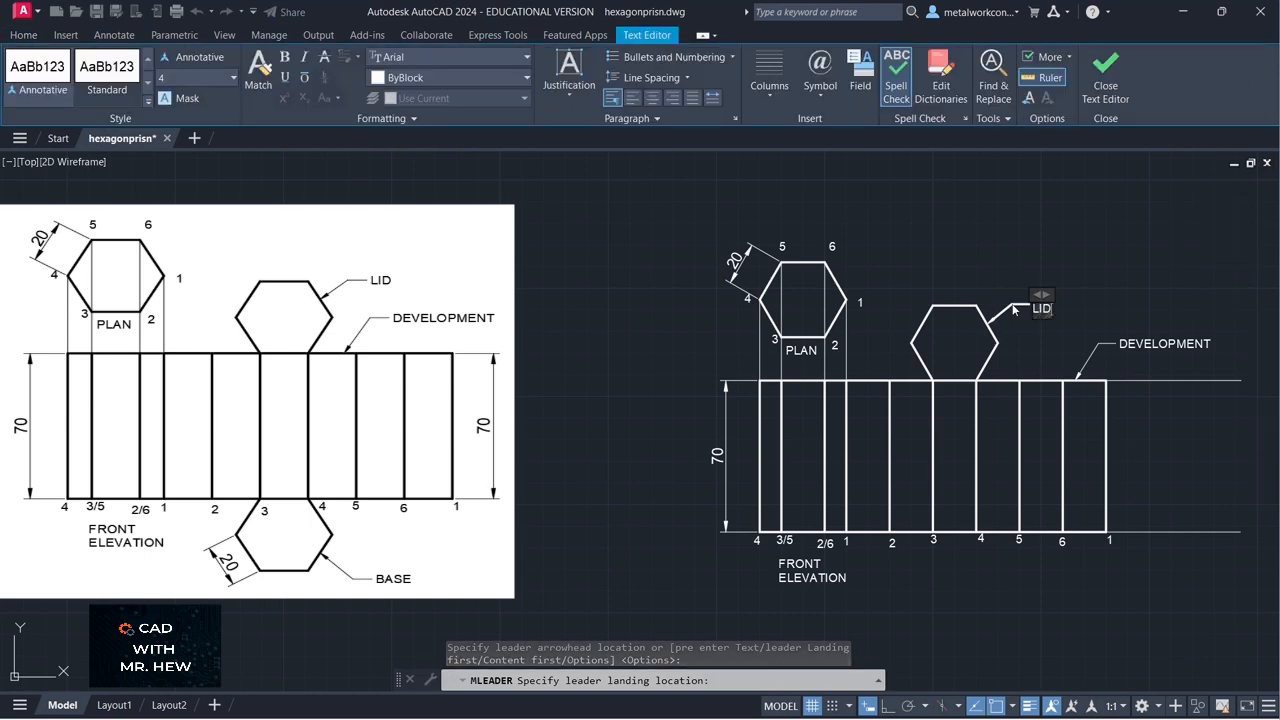
pyautogui.click(1026, 325)
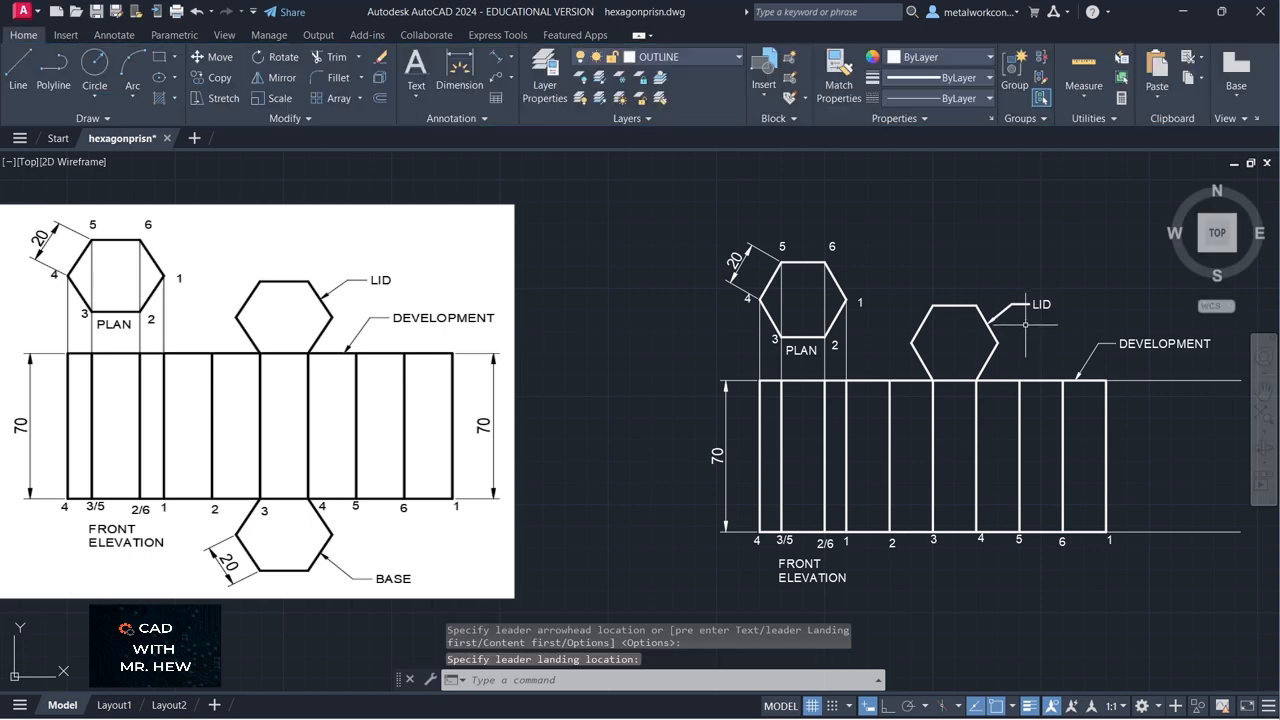
# Move the LID leader to layer 0 and clear the selection
pyautogui.click(1019, 303)
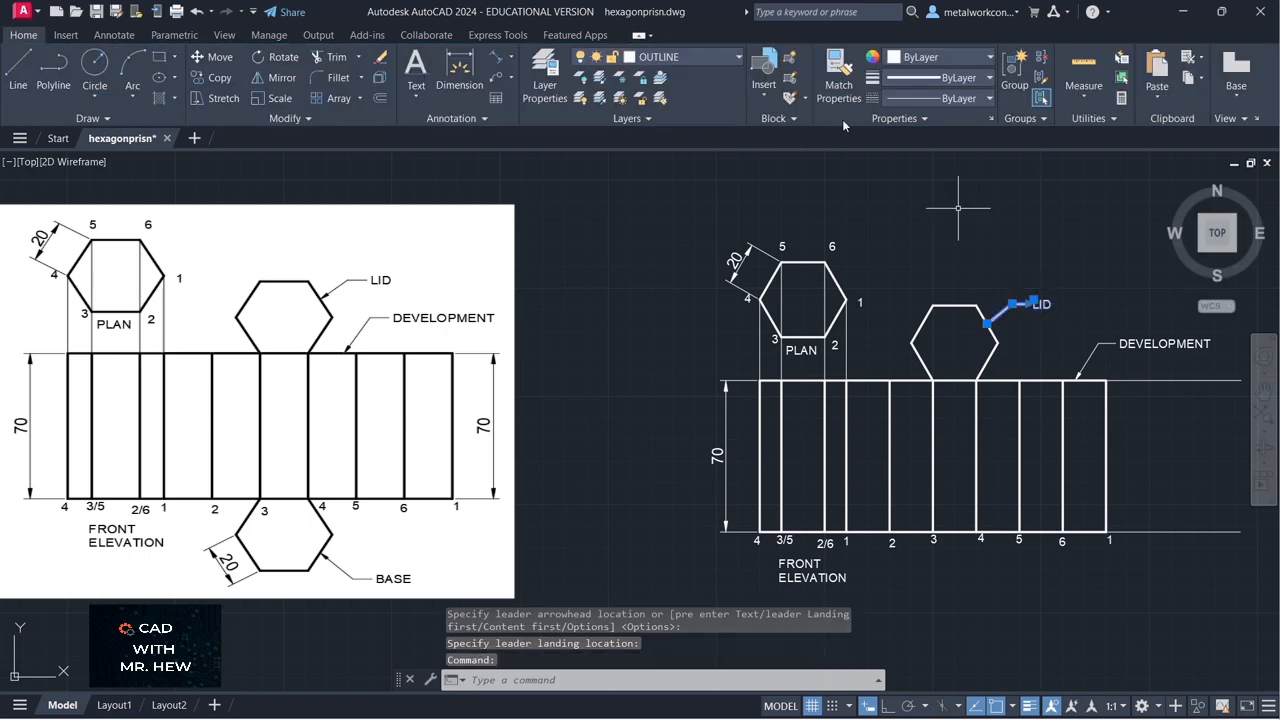
pyautogui.click(706, 58)
pyautogui.click(683, 80)
pyautogui.press('Escape')
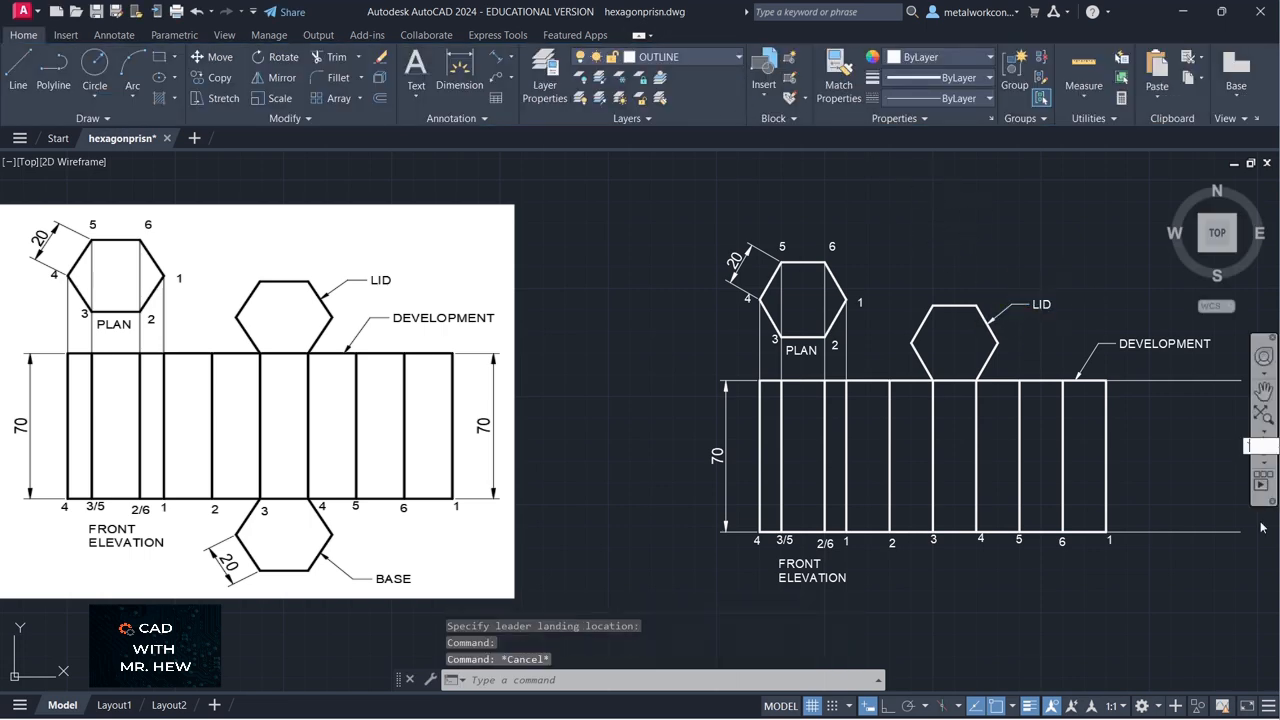
pyautogui.press('Escape')
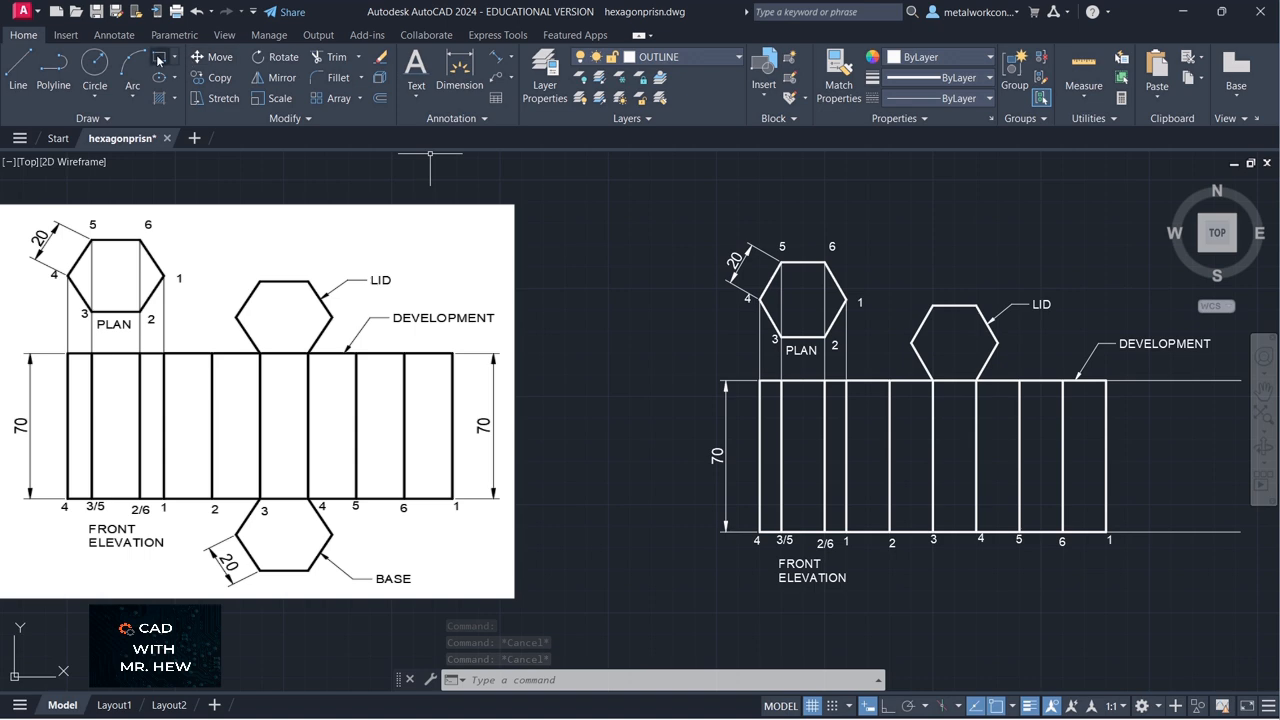
# Draw the base hexagon's first two sides from the bottom of fold line 3: 20 at 240° and 20 at 300°
pyautogui.click(18, 68)
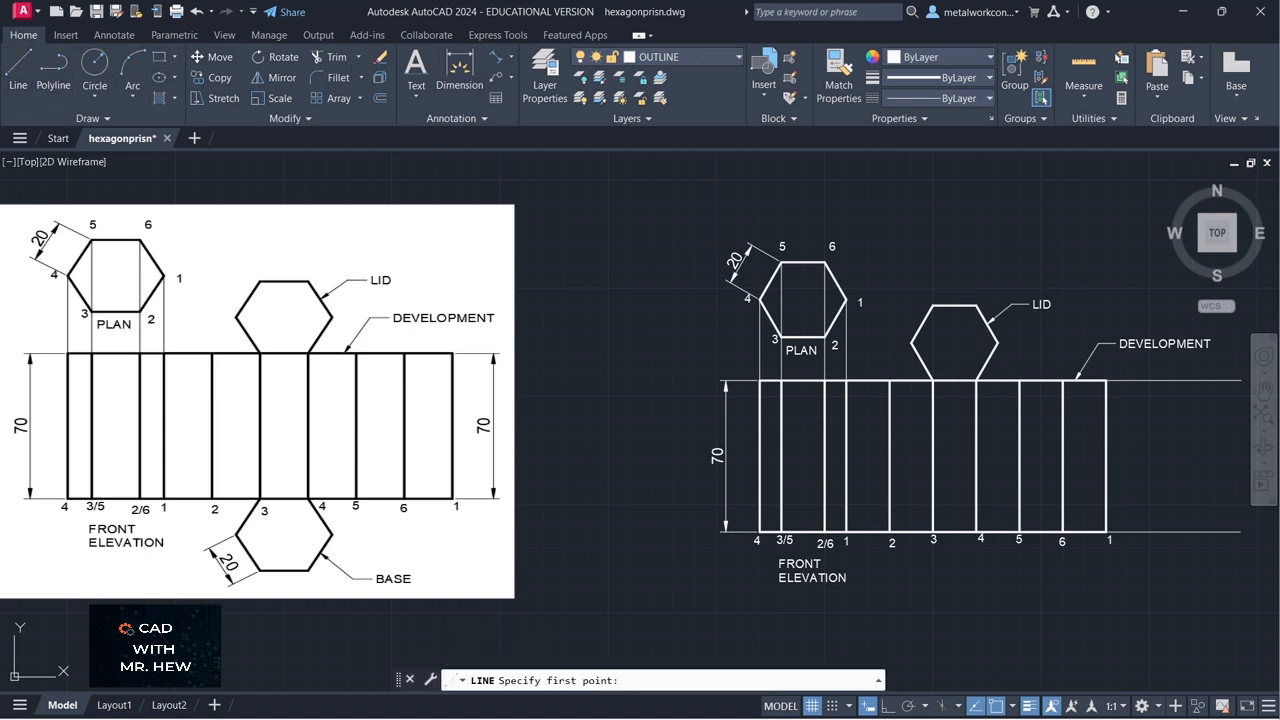
pyautogui.click(933, 531)
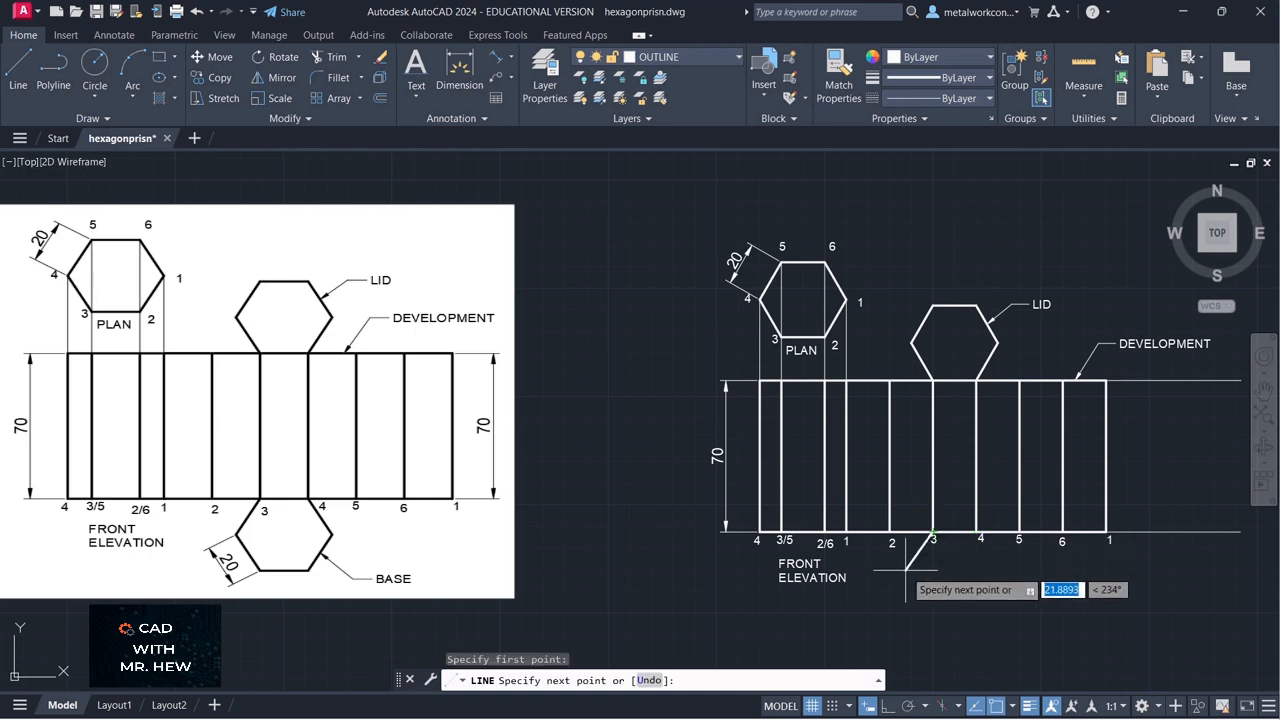
pyautogui.write('20')
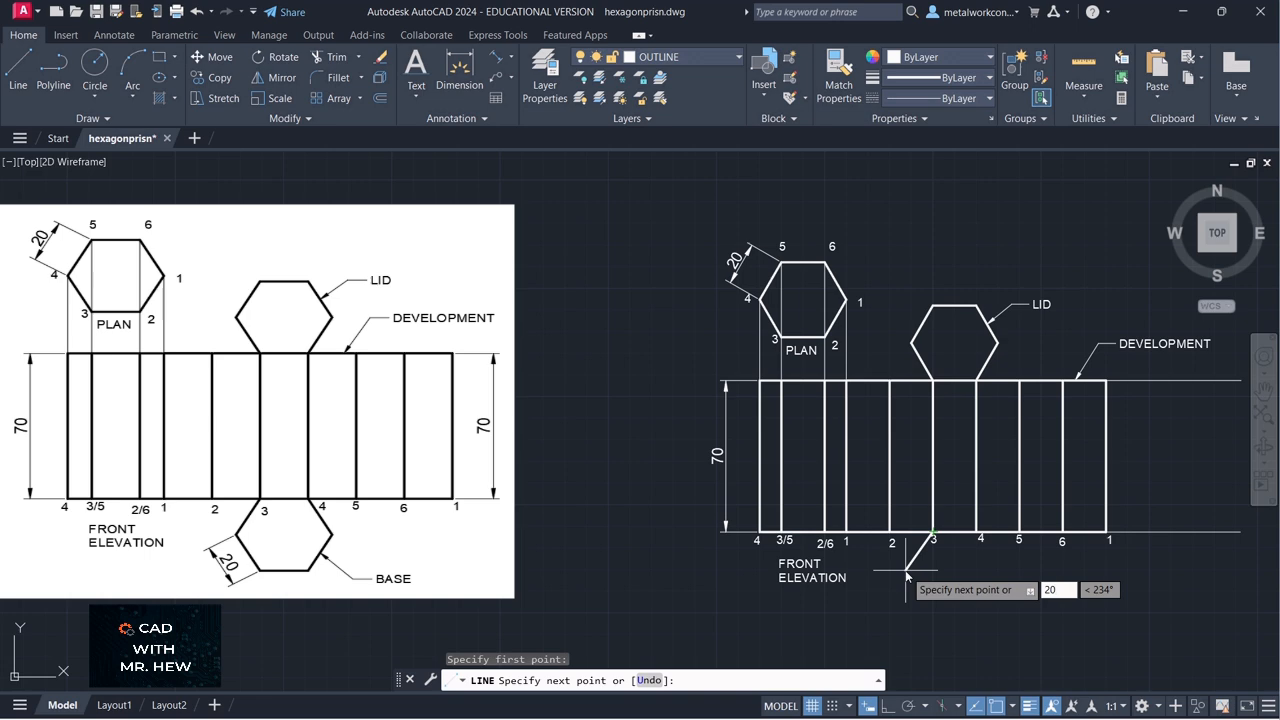
pyautogui.press('Tab')
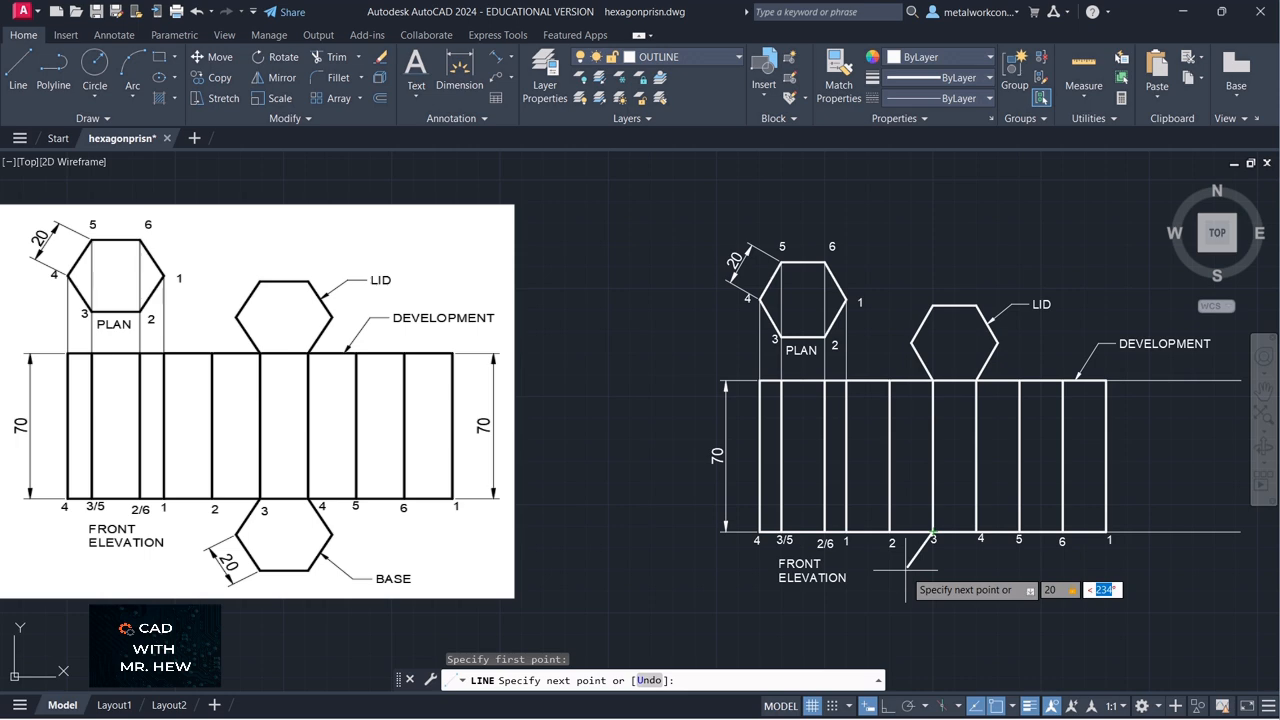
pyautogui.press('Return')
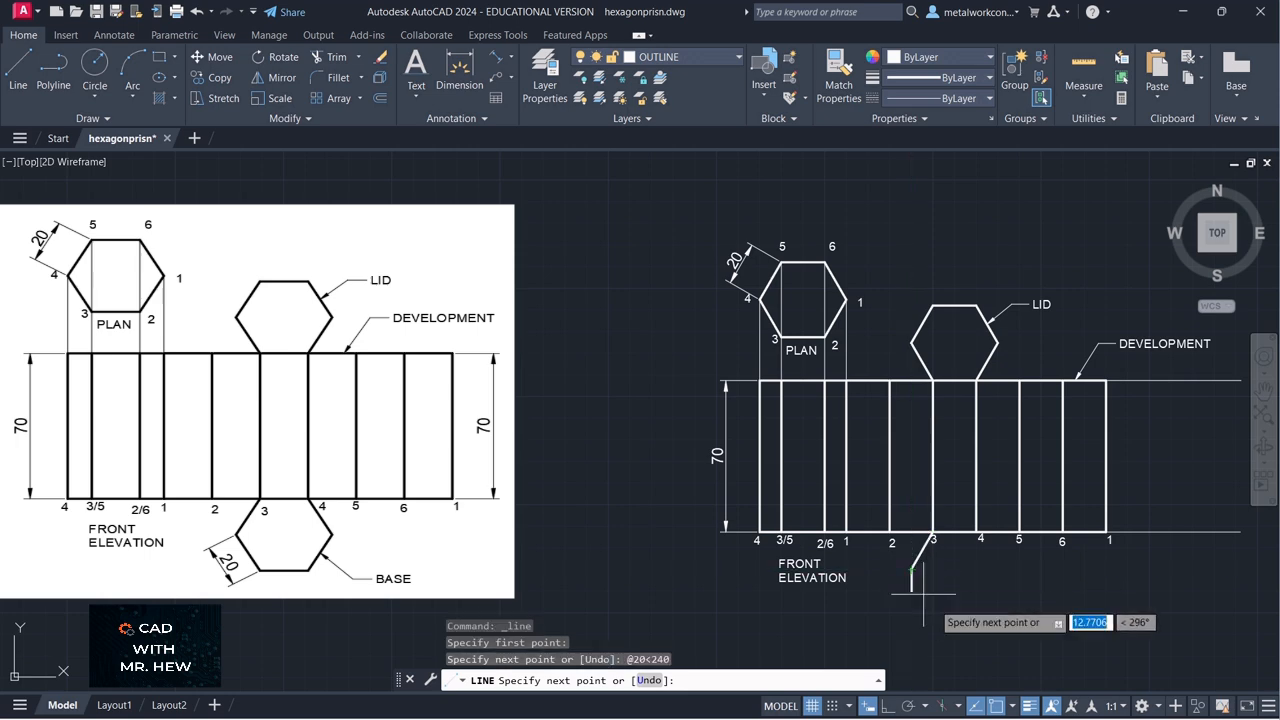
pyautogui.write('20')
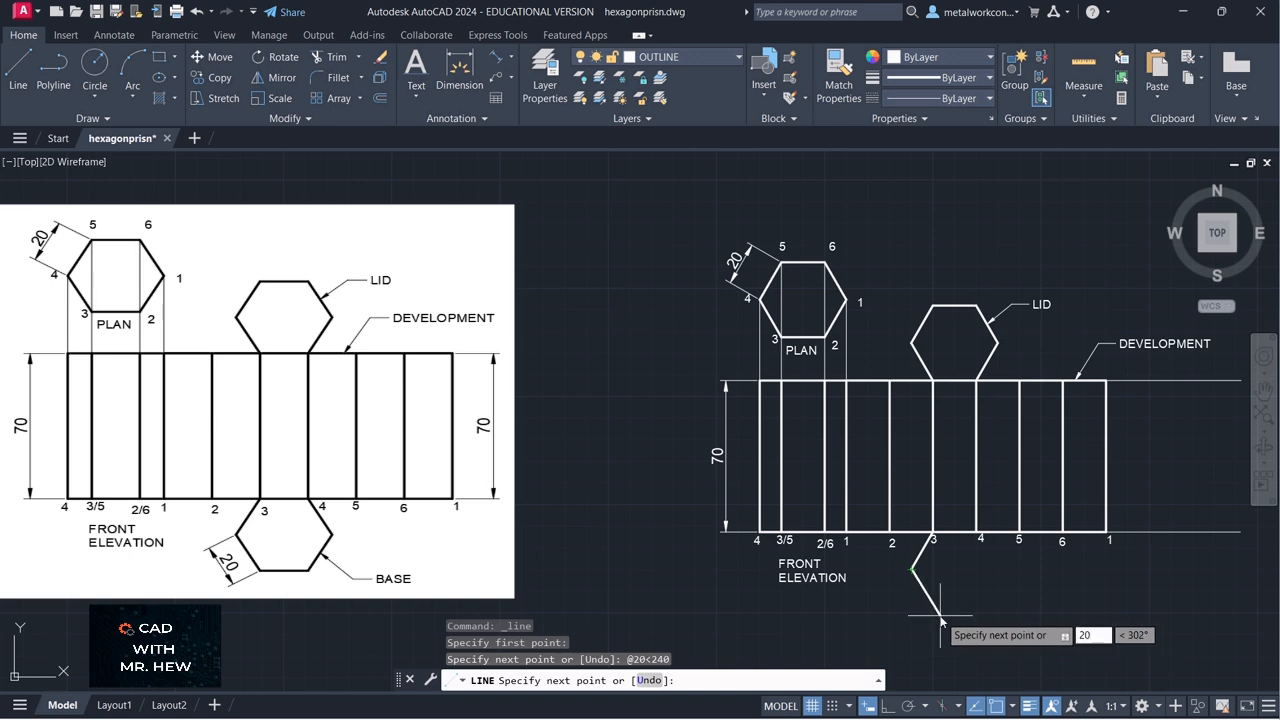
pyautogui.press('Tab')
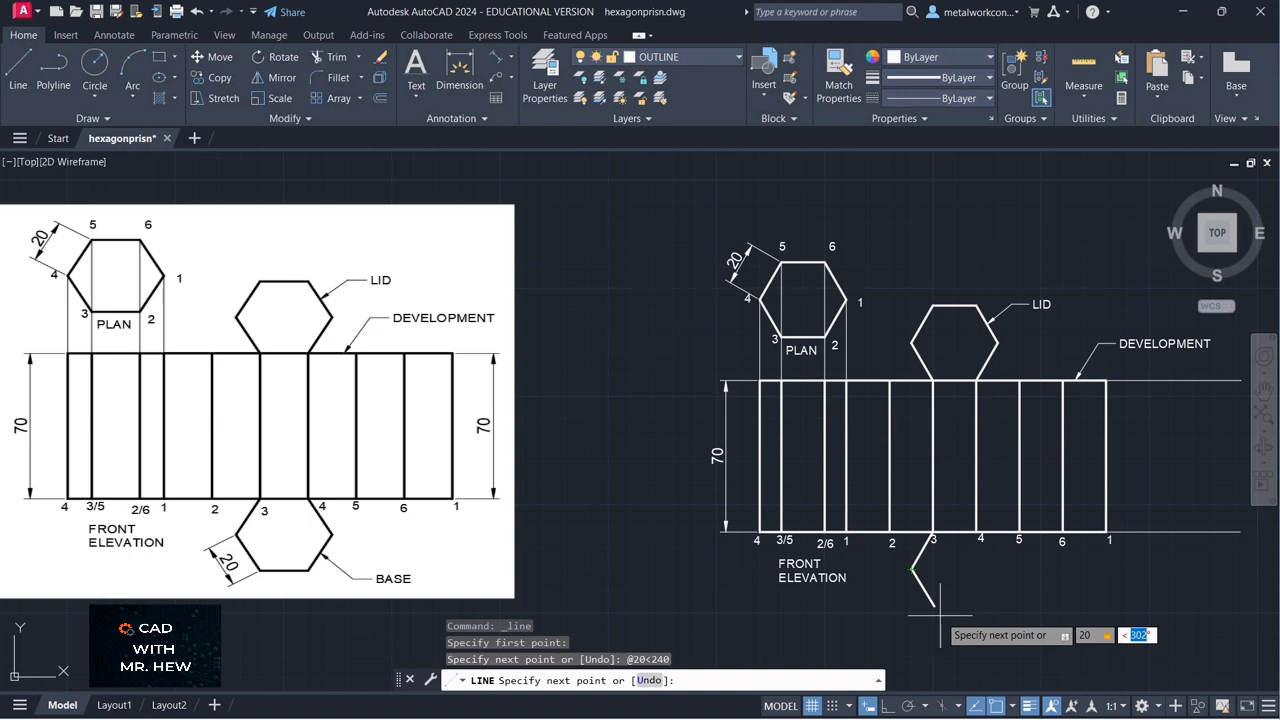
pyautogui.write('3')
pyautogui.press('Return')
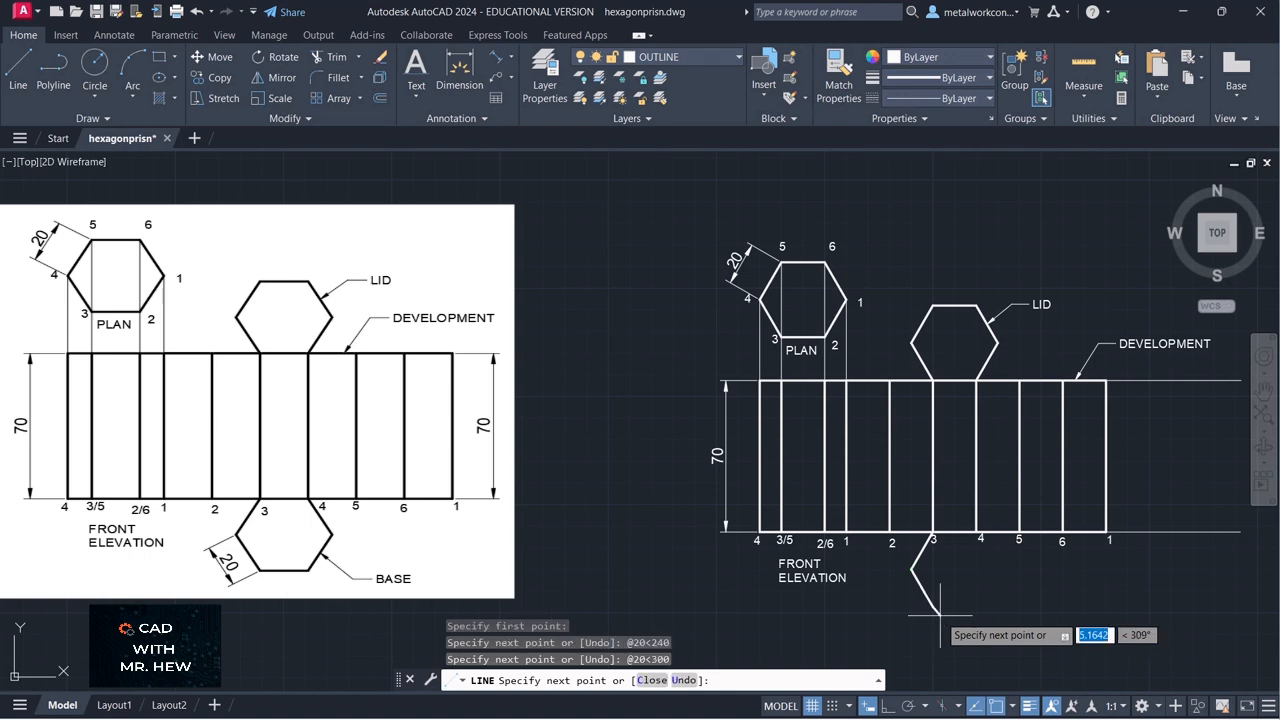
# With ortho on, draw the base hexagon's horizontal lower side 20 long towards below fold line 4
pyautogui.click(888, 706)
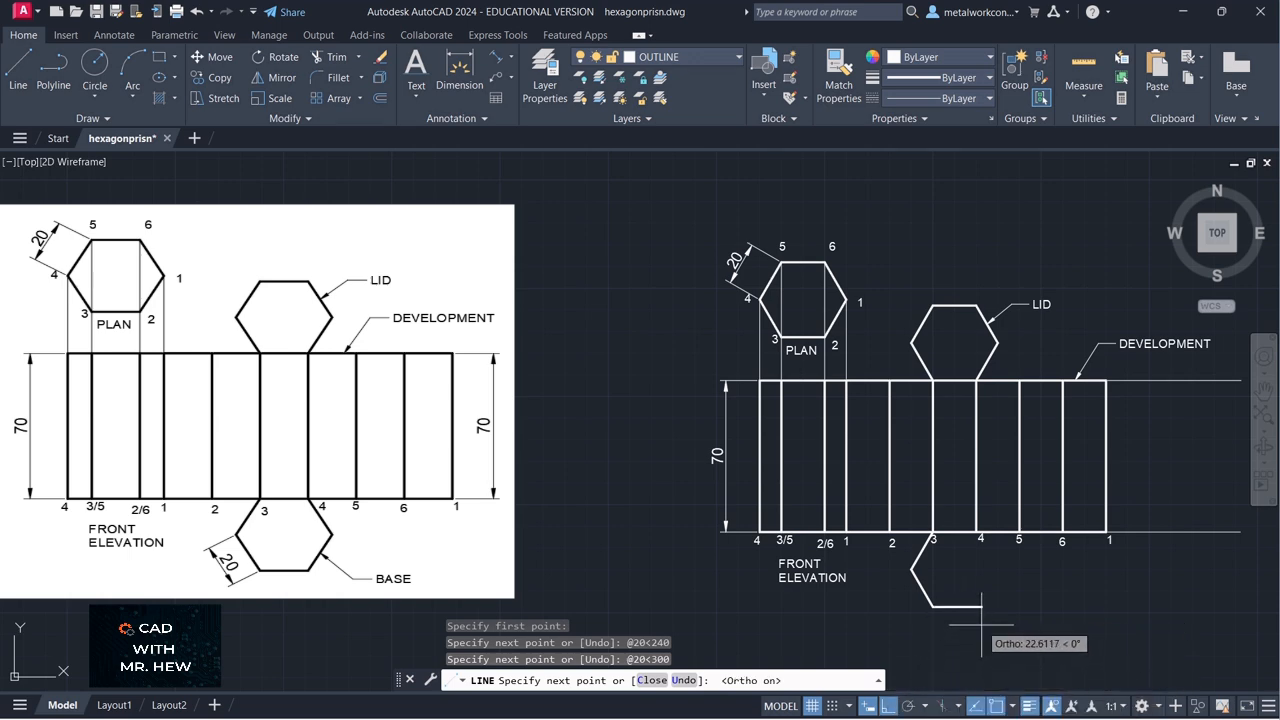
pyautogui.write('20')
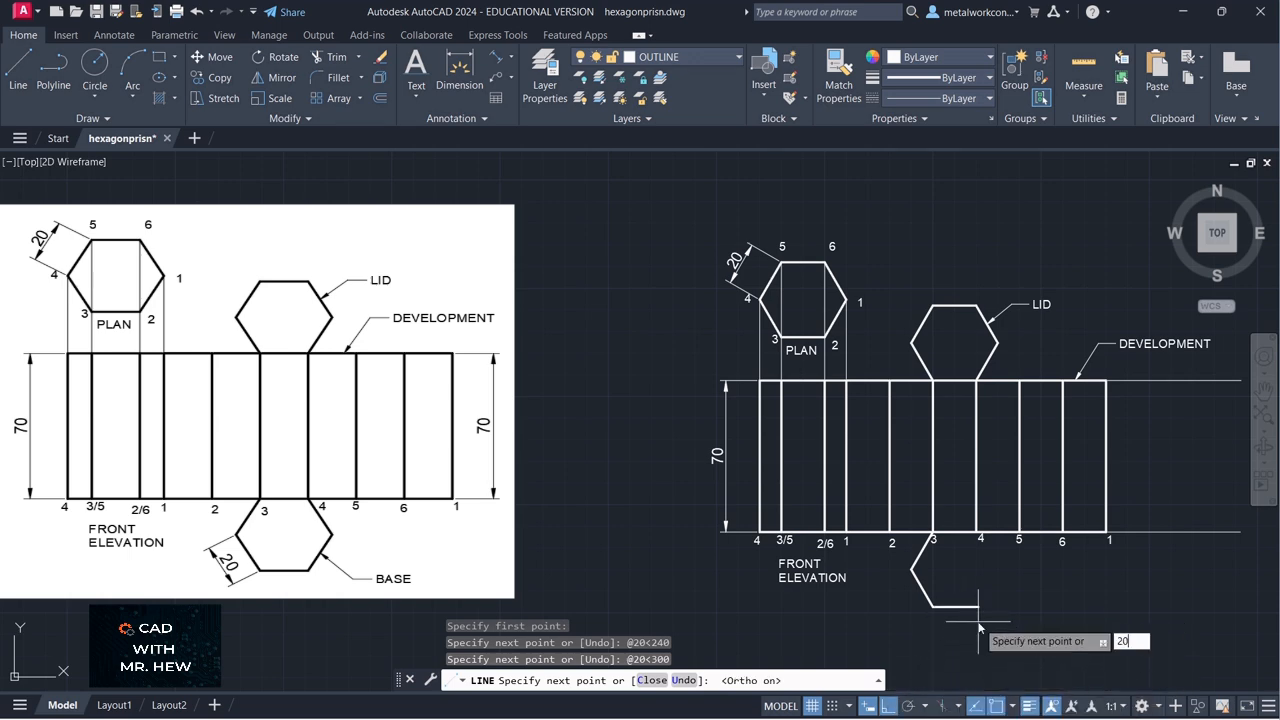
pyautogui.press('Return')
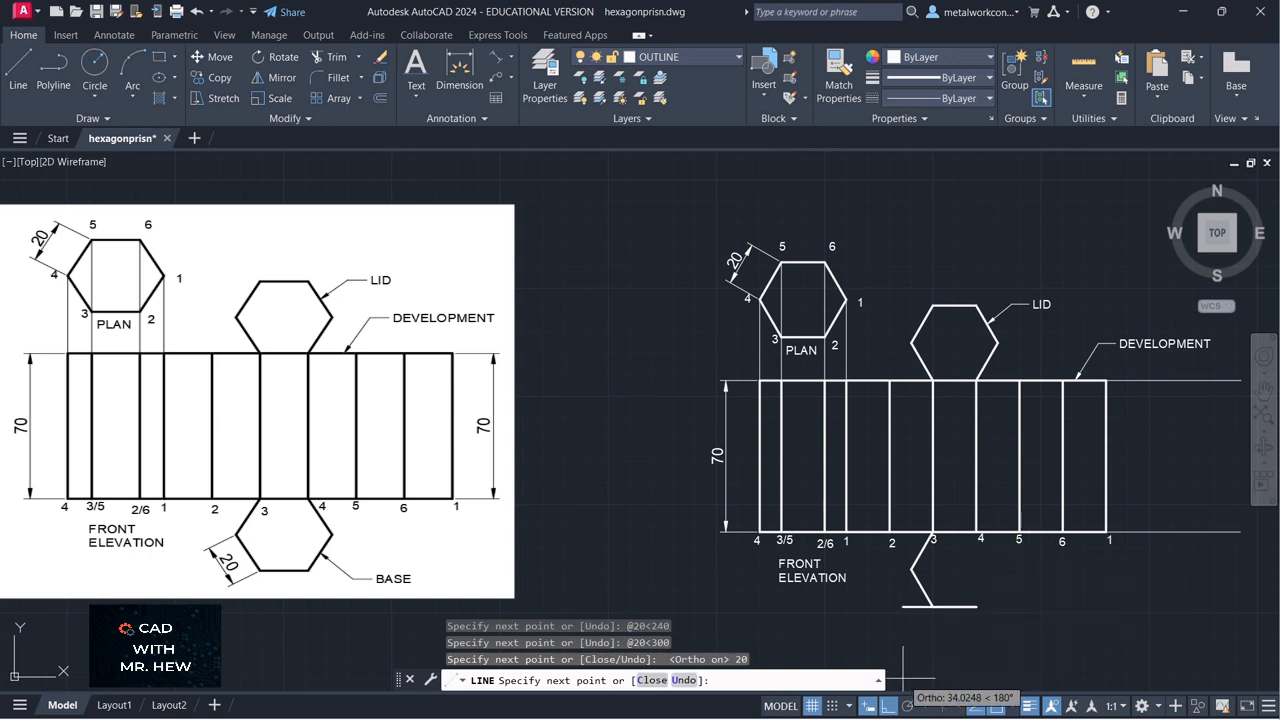
# With ortho off, complete the base hexagon with a side 20 long at 60° and a last side to the bottom of fold line 4
pyautogui.press('F8')
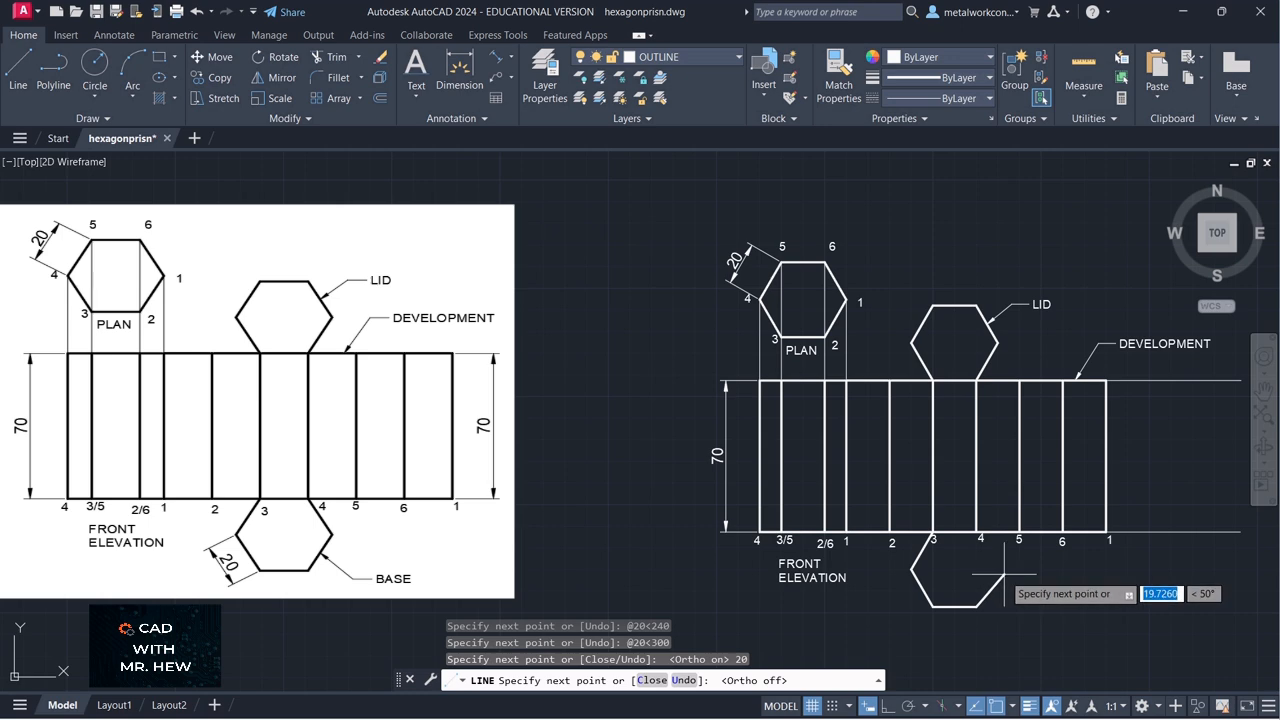
pyautogui.write('20')
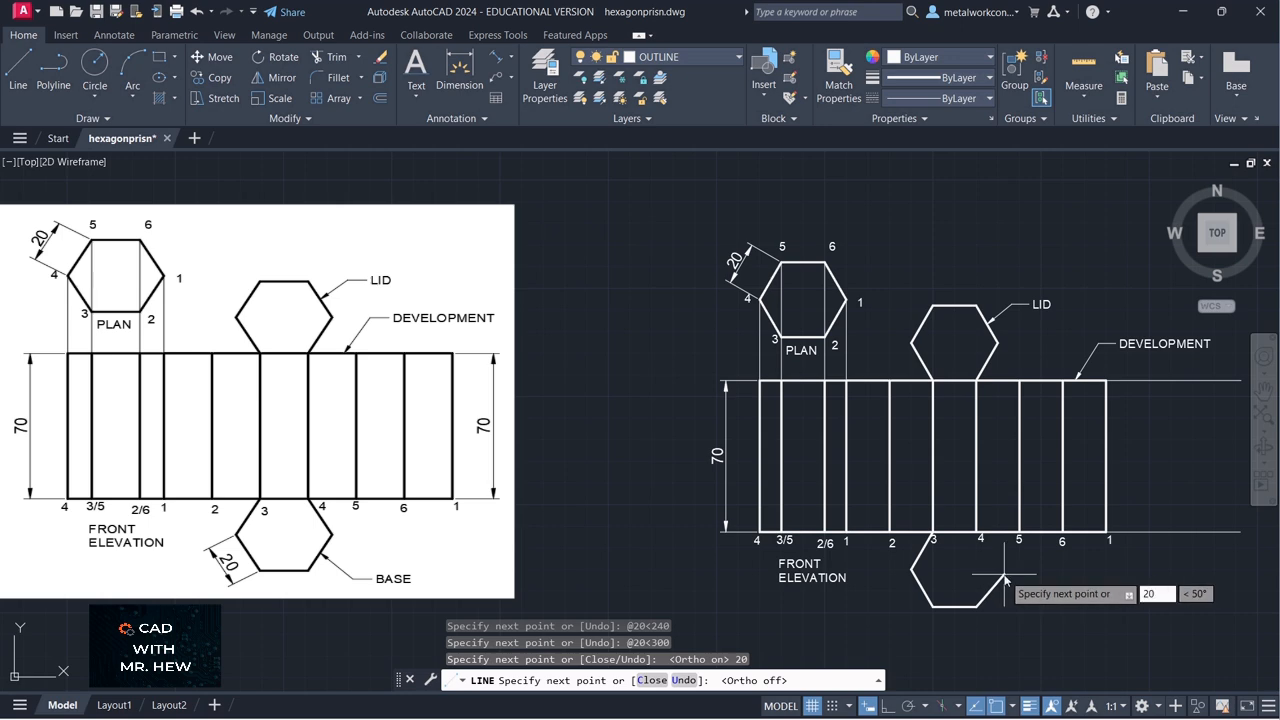
pyautogui.press('Tab')
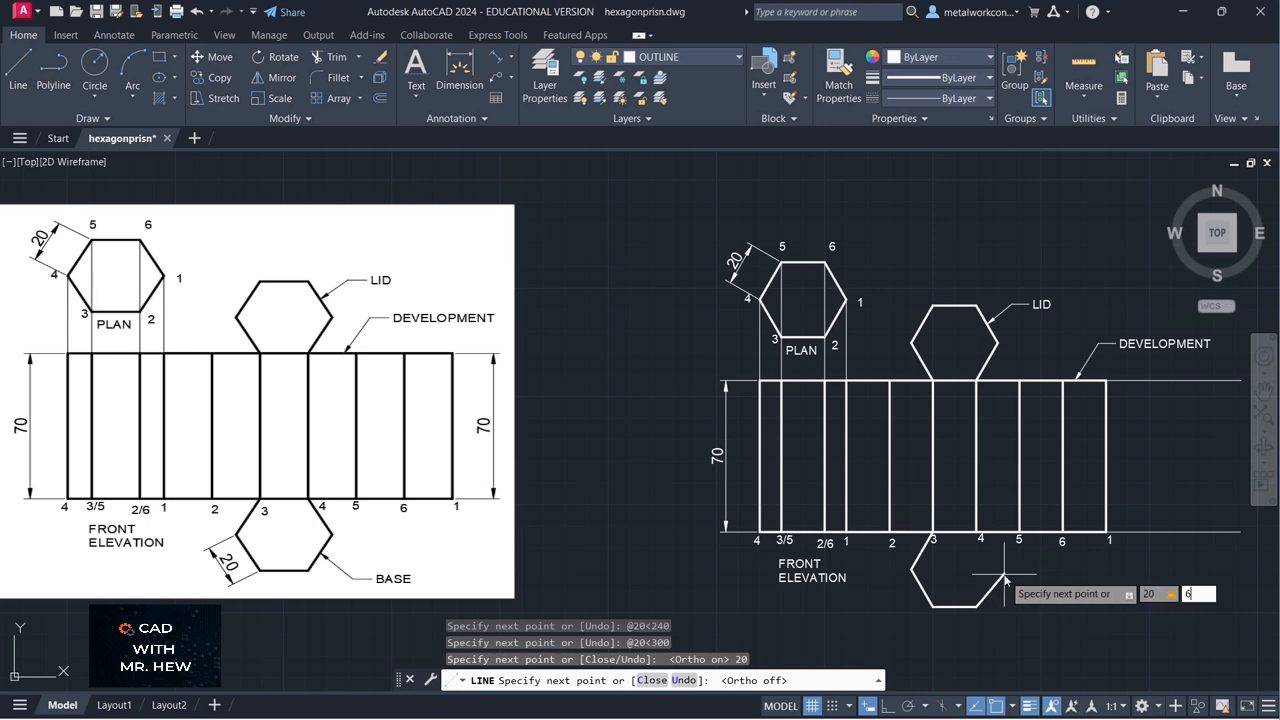
pyautogui.write('60')
pyautogui.press('Return')
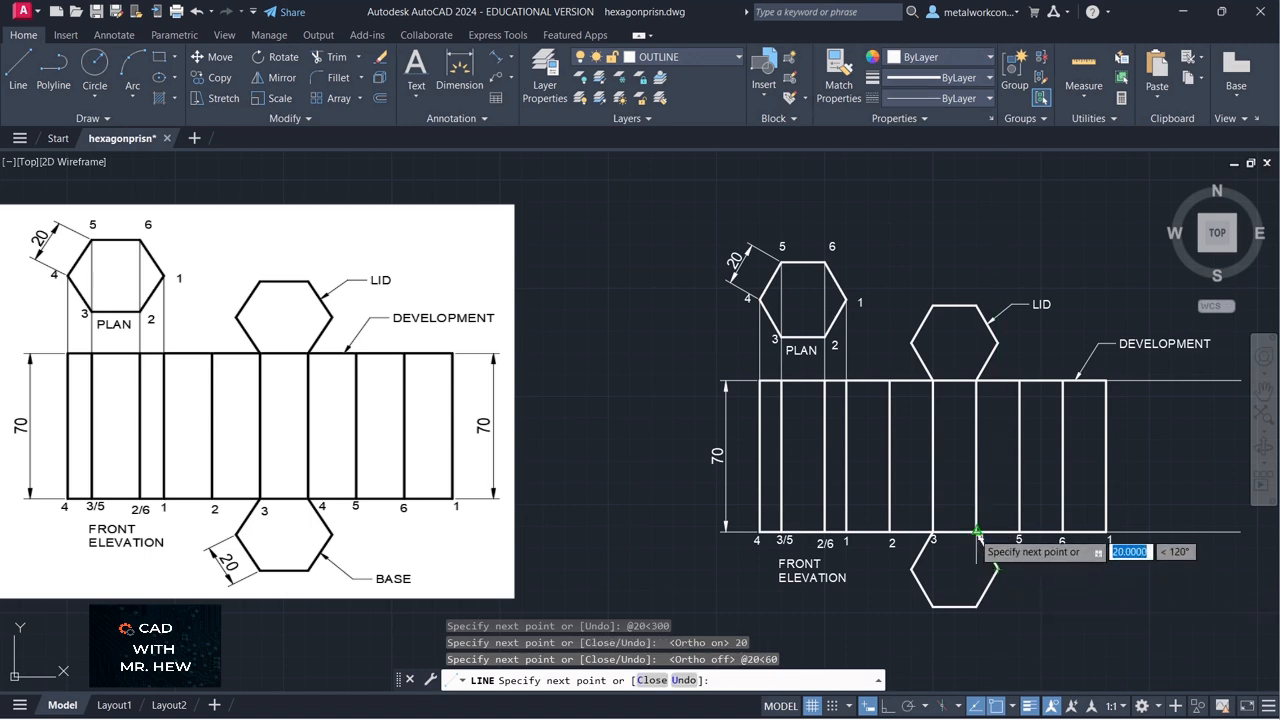
pyautogui.click(977, 531)
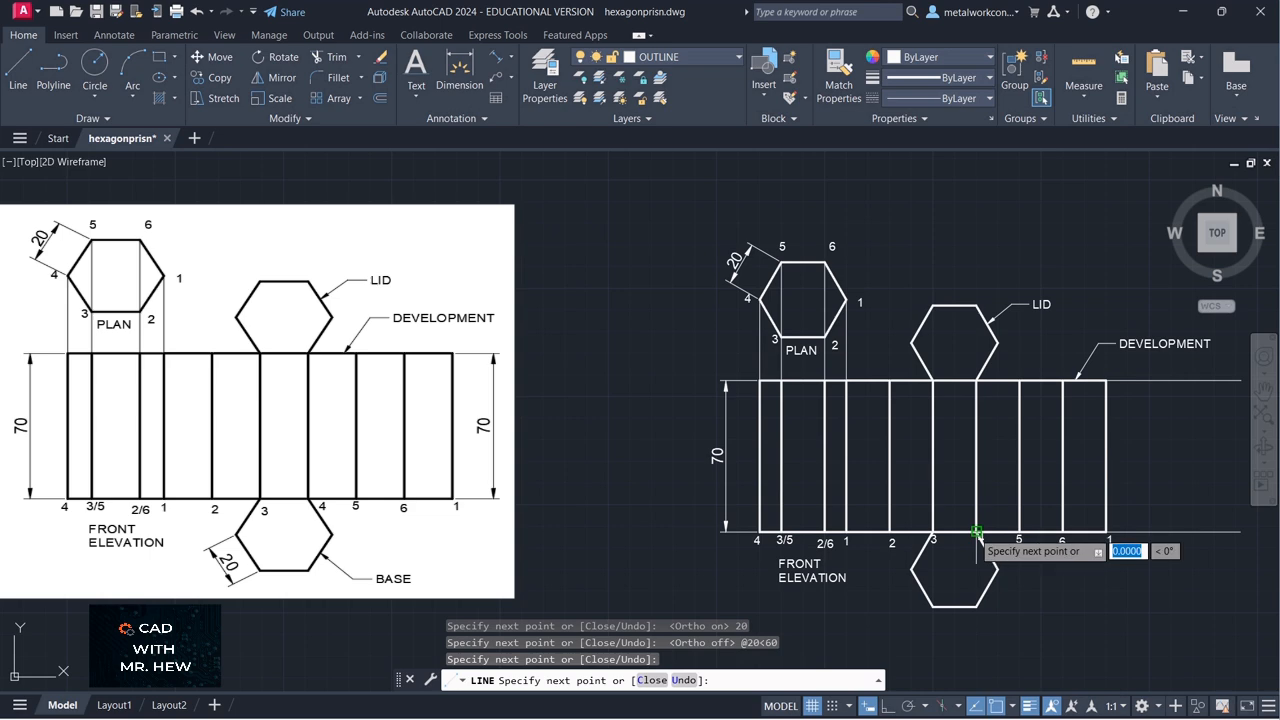
pyautogui.press('Return')
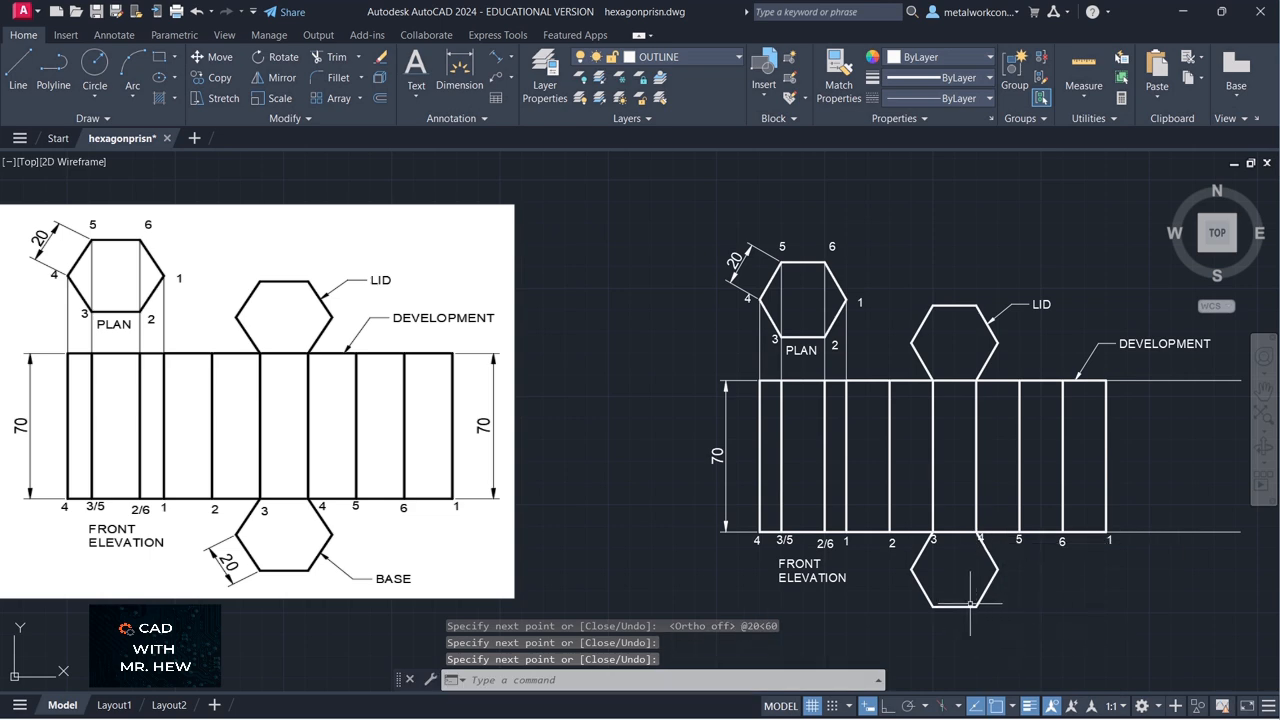
# Make layer 0 the current layer
pyautogui.click(662, 59)
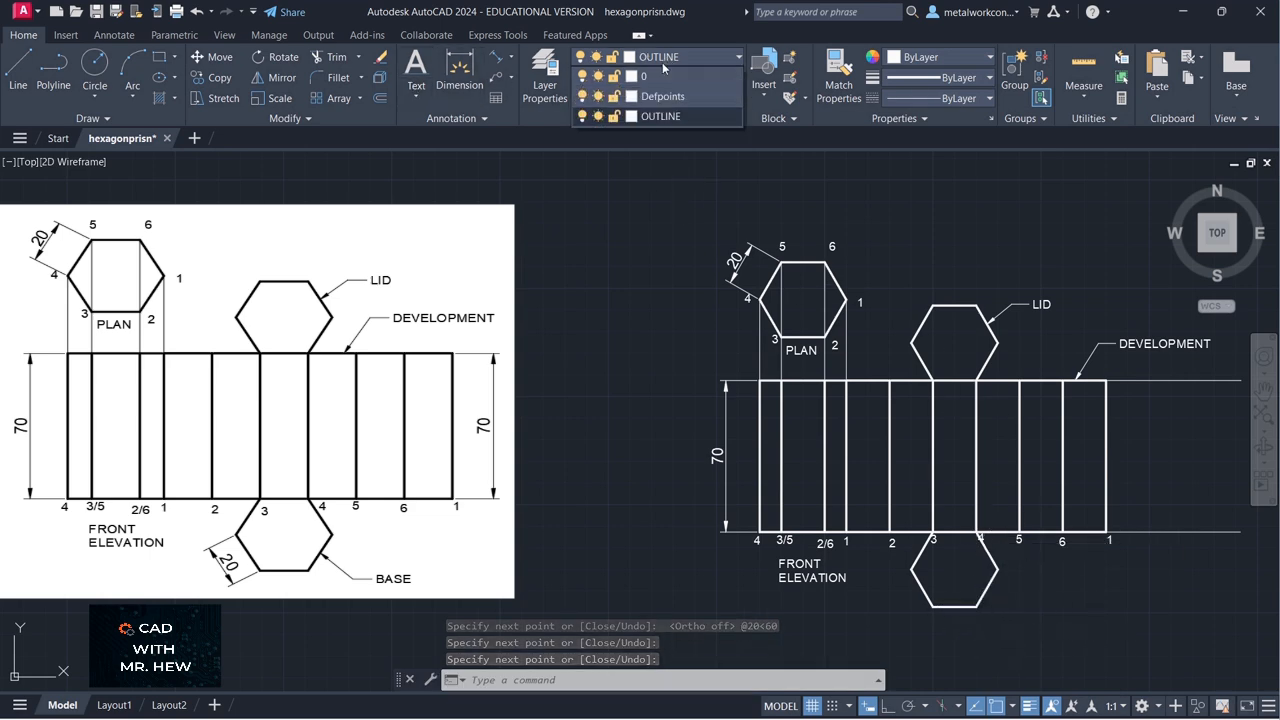
pyautogui.click(656, 78)
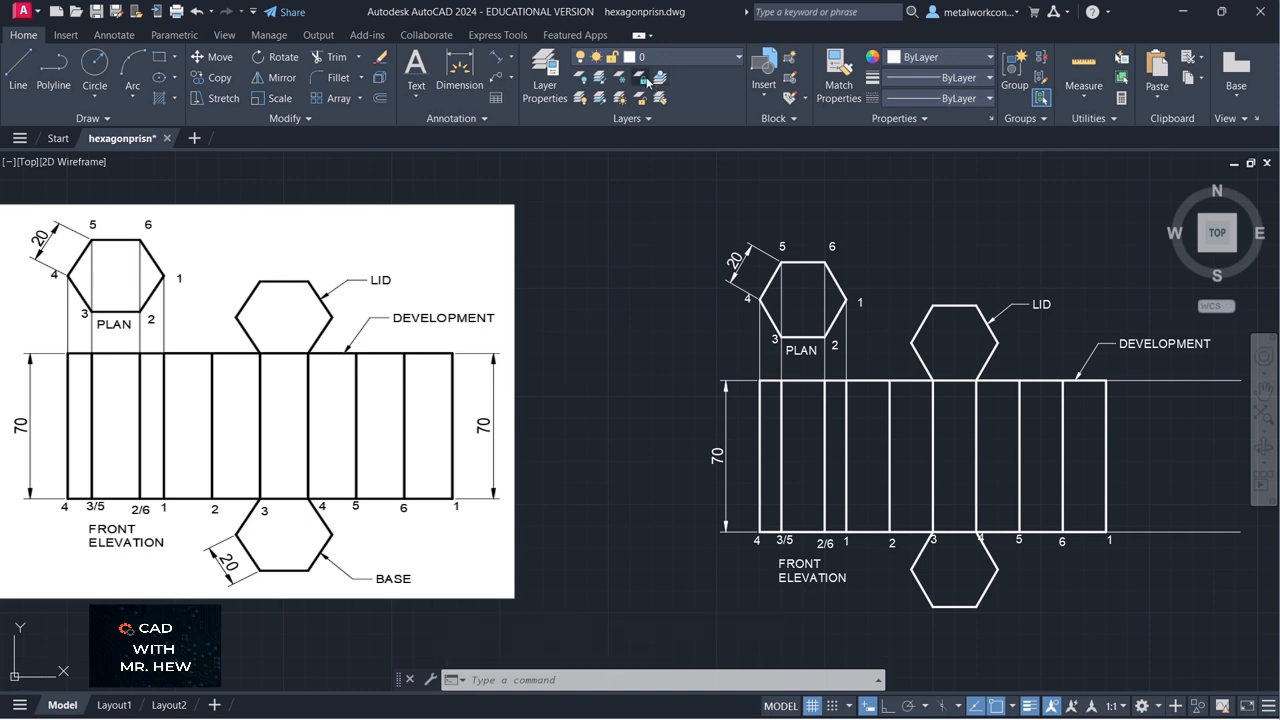
pyautogui.click(460, 72)
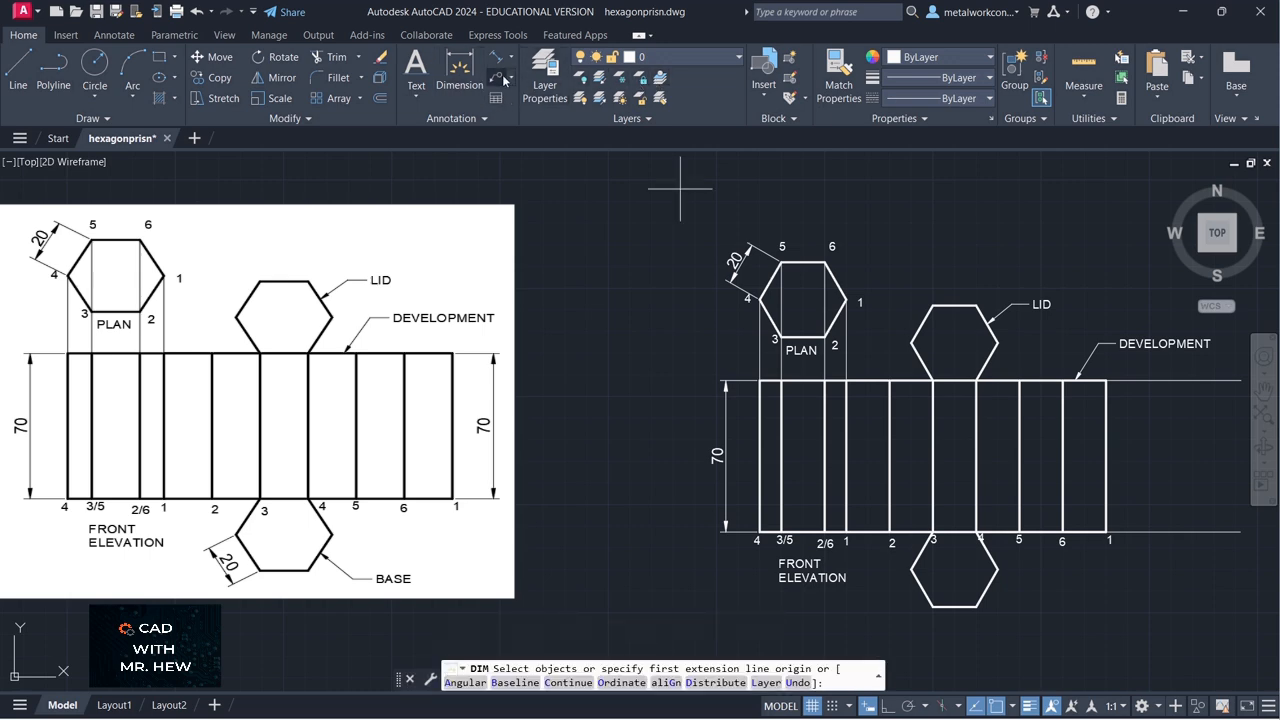
pyautogui.click(497, 79)
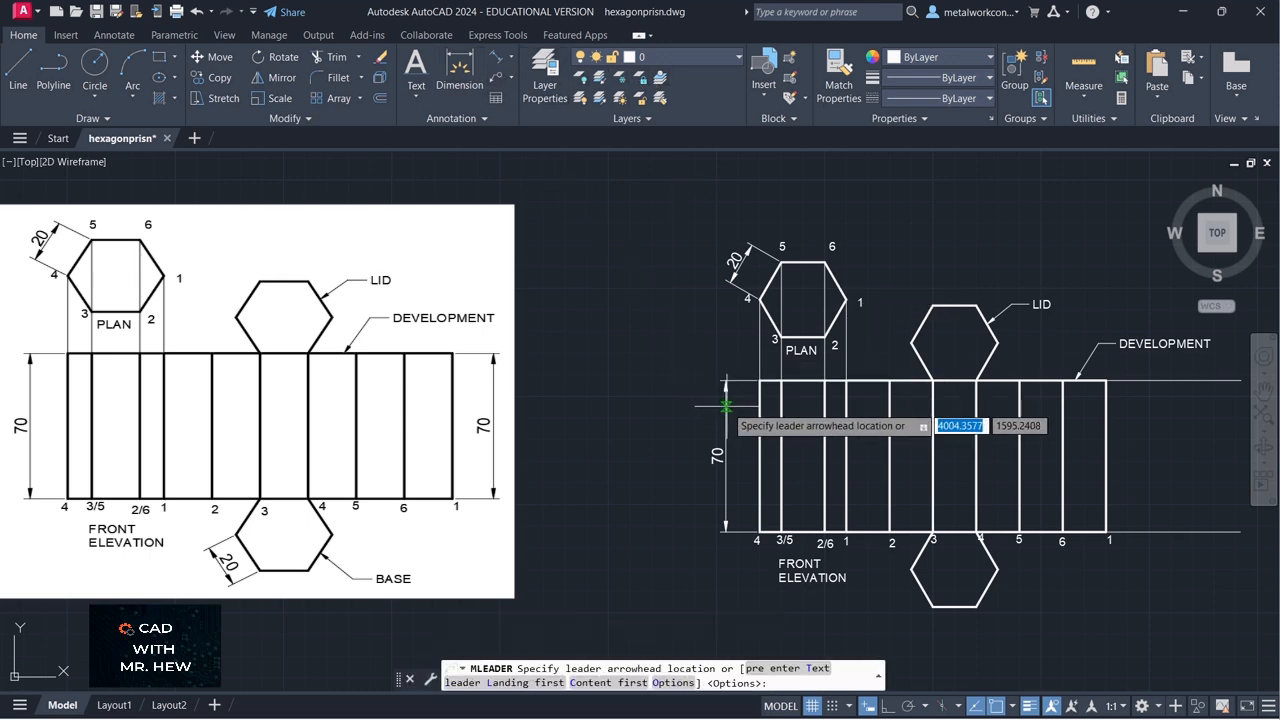
pyautogui.press('Escape')
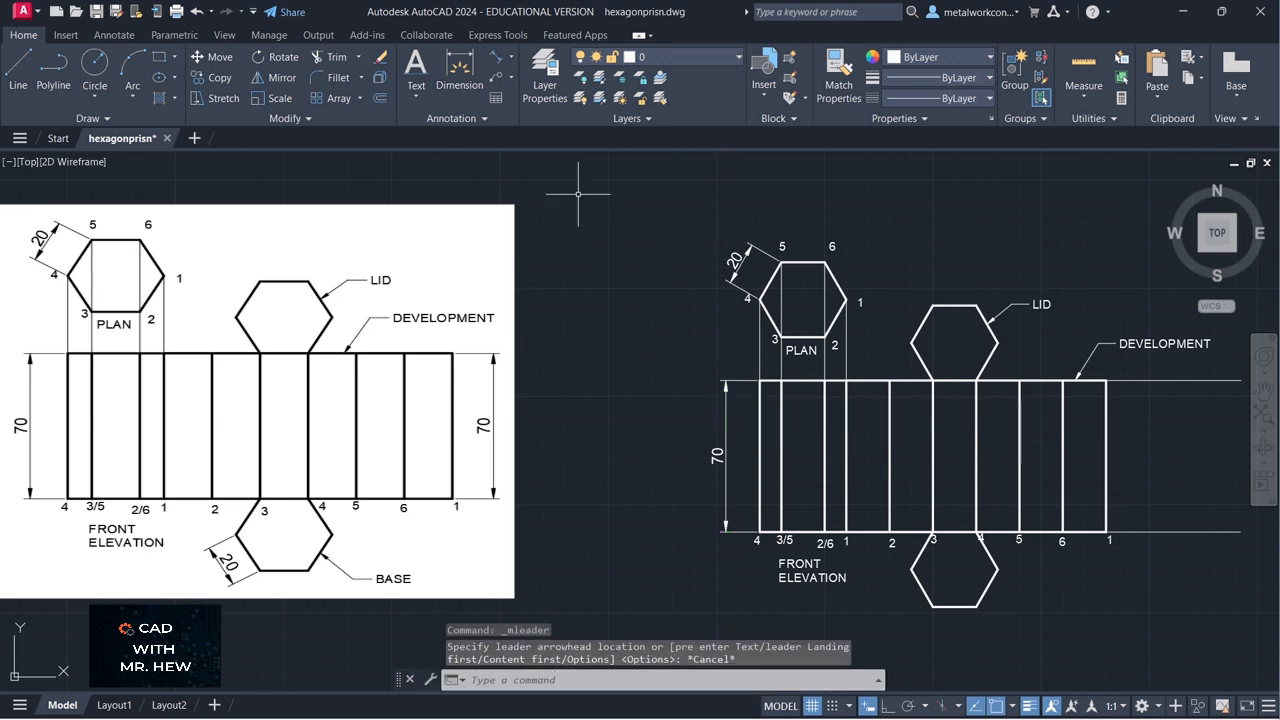
# Add a multileader labelled BASE with its arrowhead on the lower-right side of the base hexagon and its text below right
pyautogui.click(497, 79)
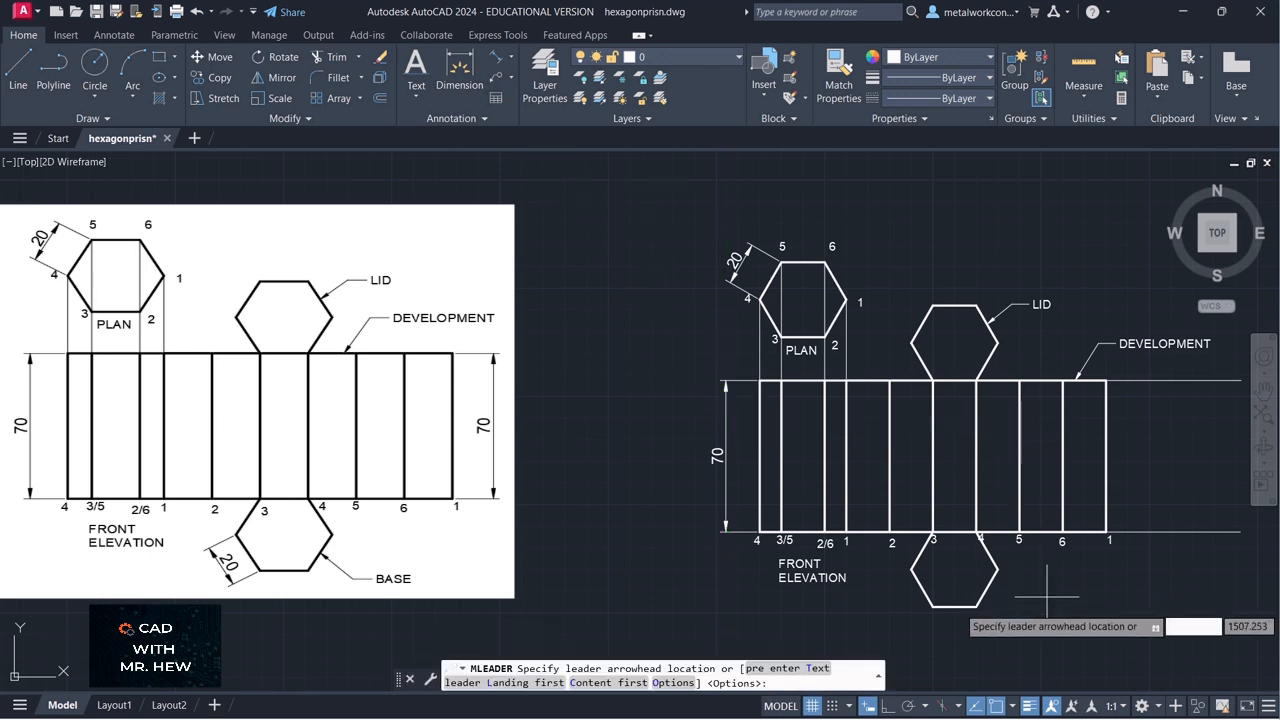
pyautogui.click(988, 588)
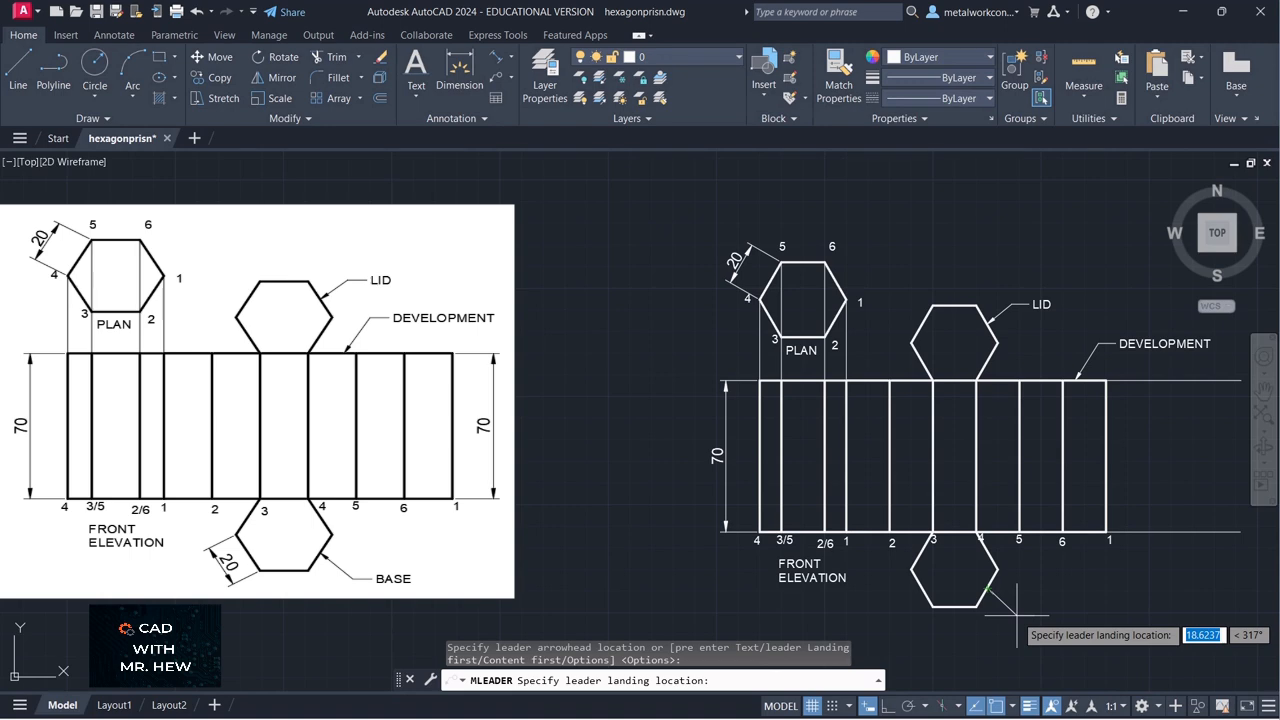
pyautogui.click(1017, 614)
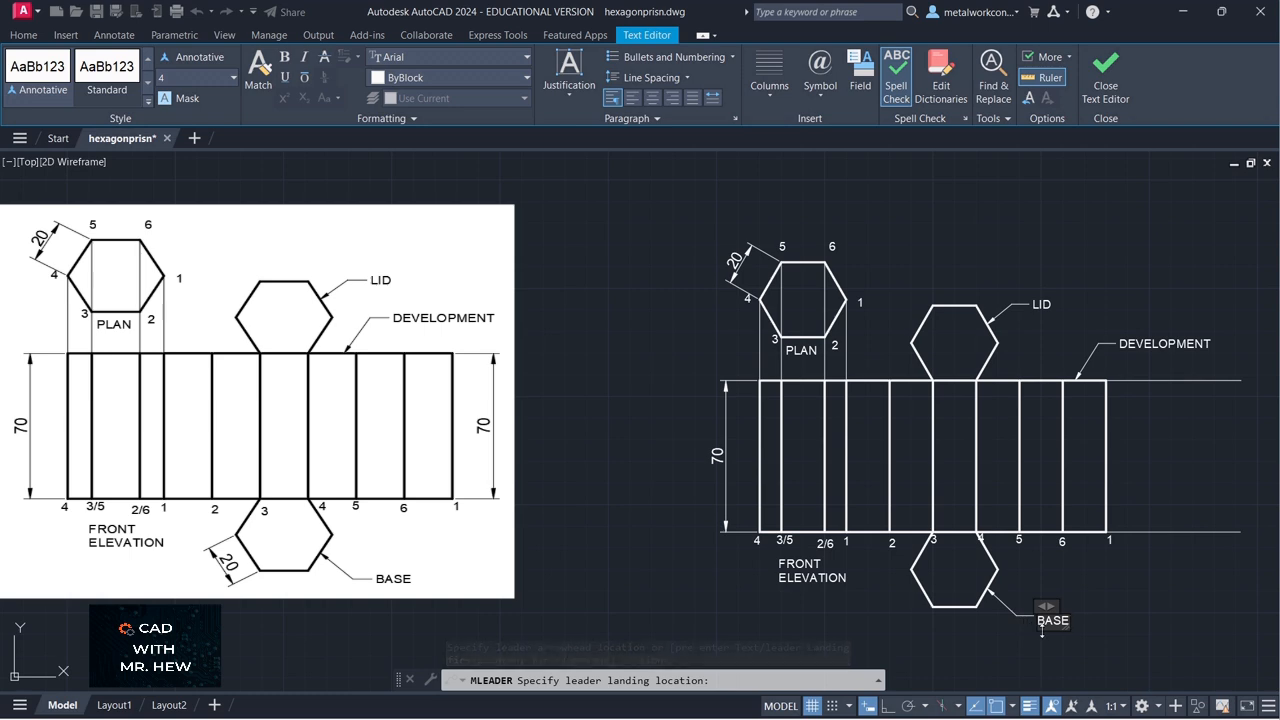
pyautogui.click(1078, 632)
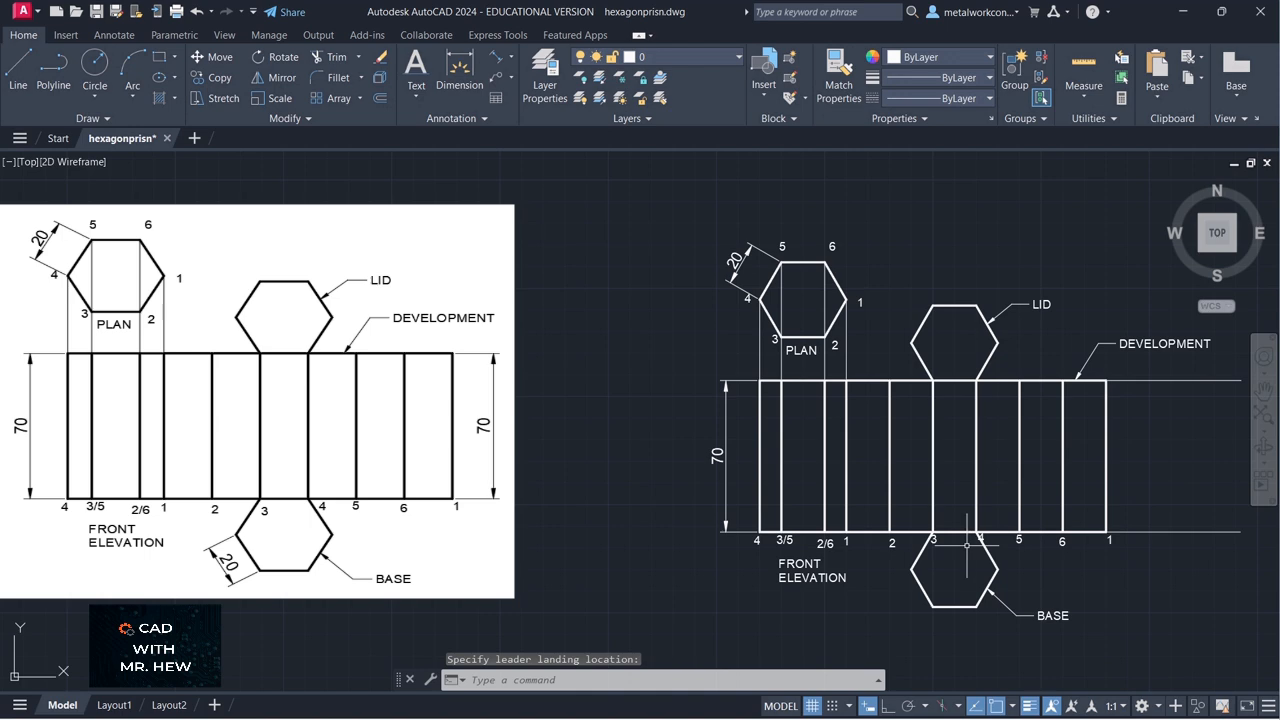
# Try to move fold-line labels 3 and 4 together clear of the base hexagon's sloping sides
pyautogui.click(212, 57)
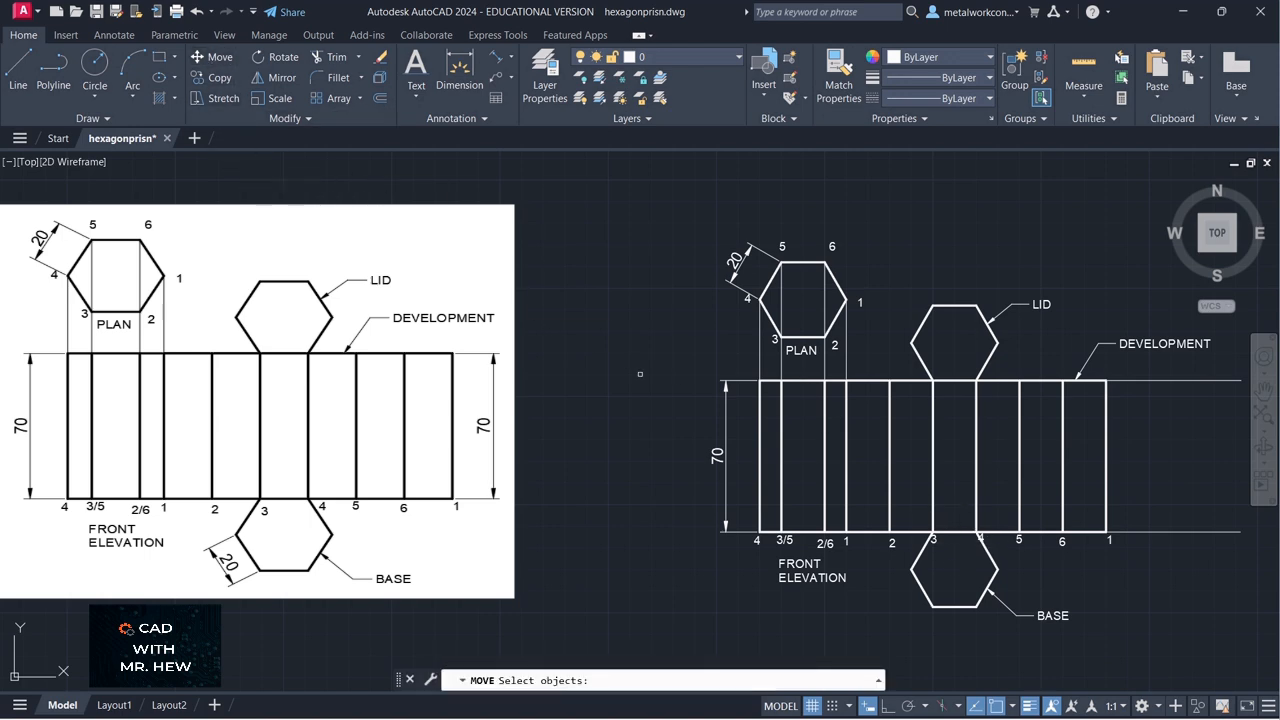
pyautogui.click(933, 540)
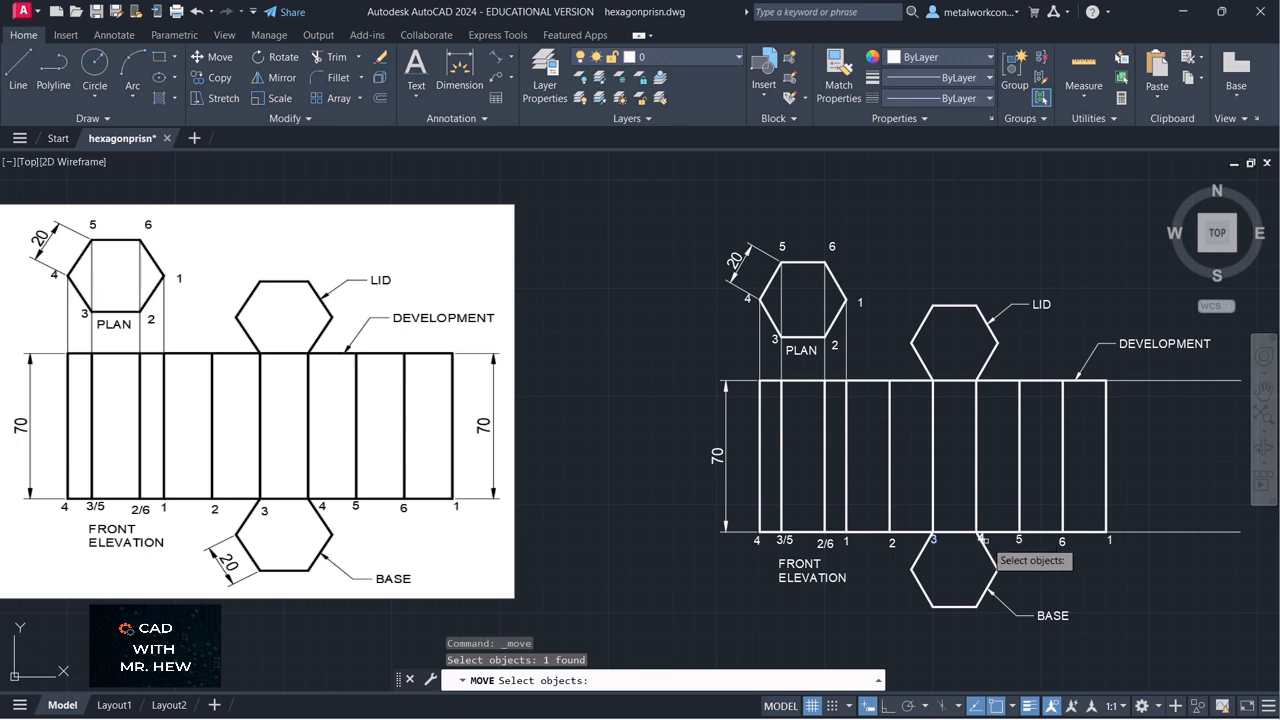
pyautogui.click(983, 538)
pyautogui.press('Return')
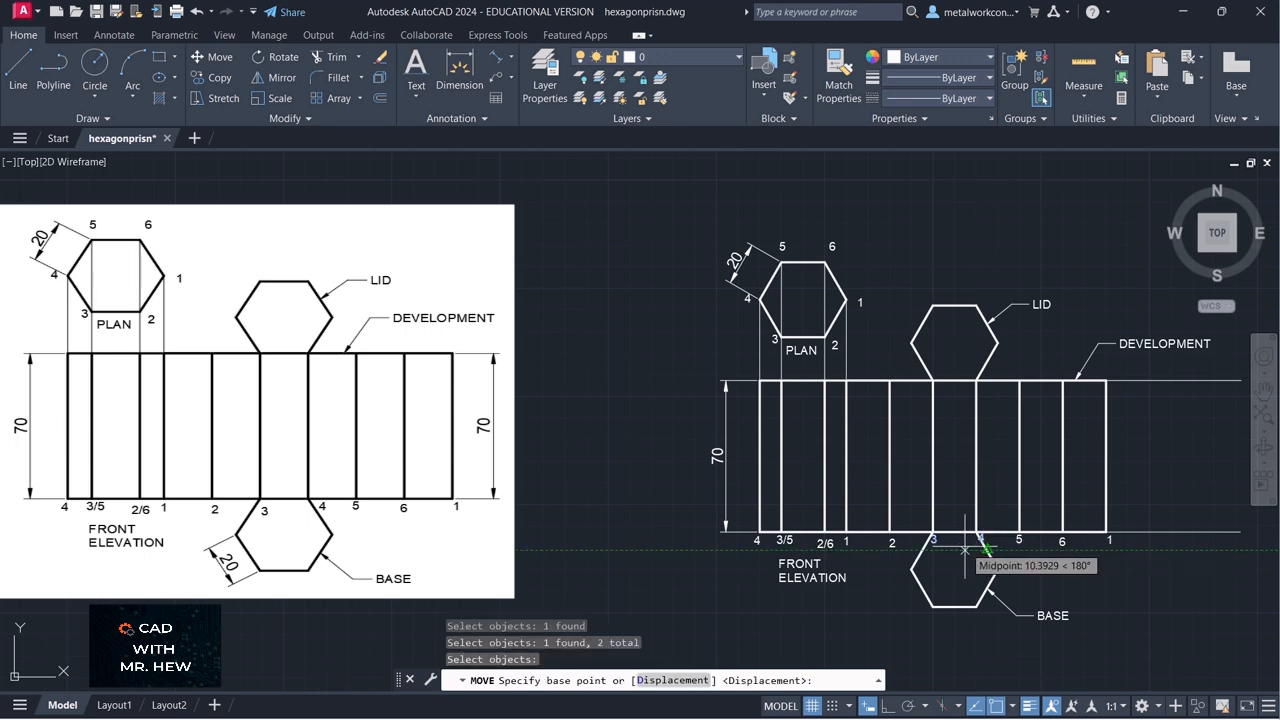
pyautogui.click(965, 549)
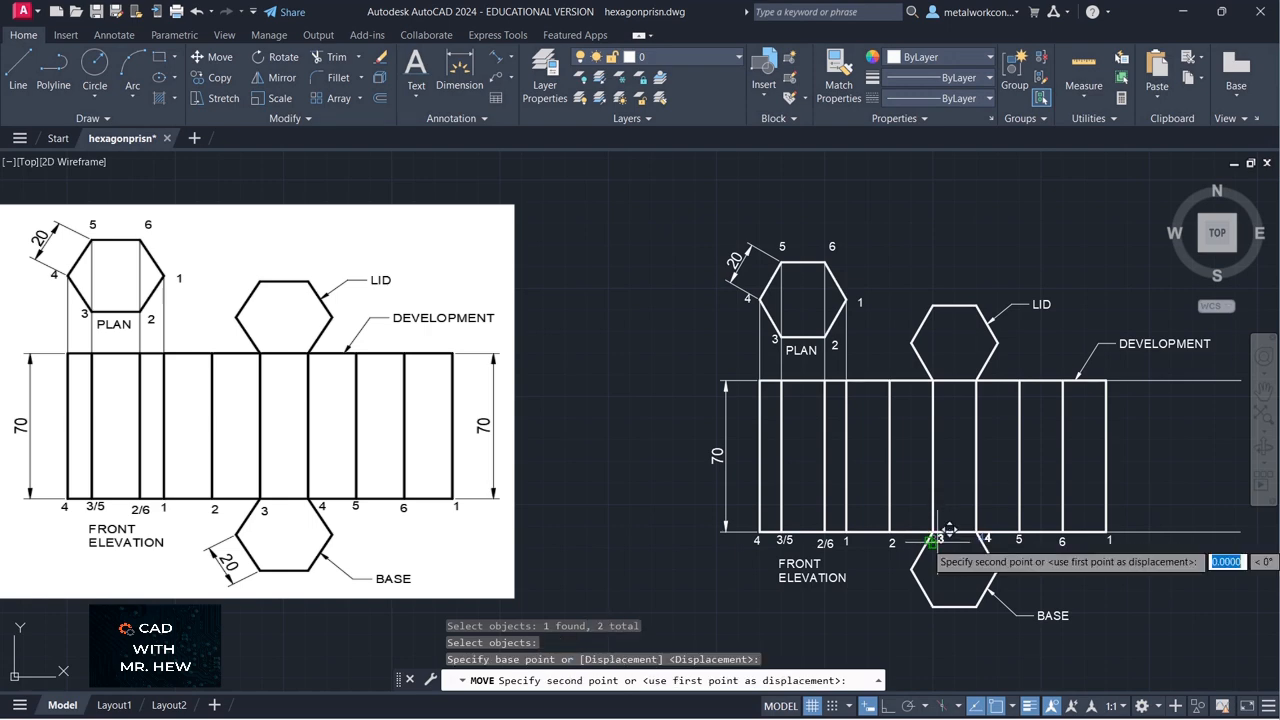
pyautogui.click(935, 541)
# With object snap off, move the development's label 3 slightly down and right, inside the base hexagon
pyautogui.press('Return')
pyautogui.click(935, 540)
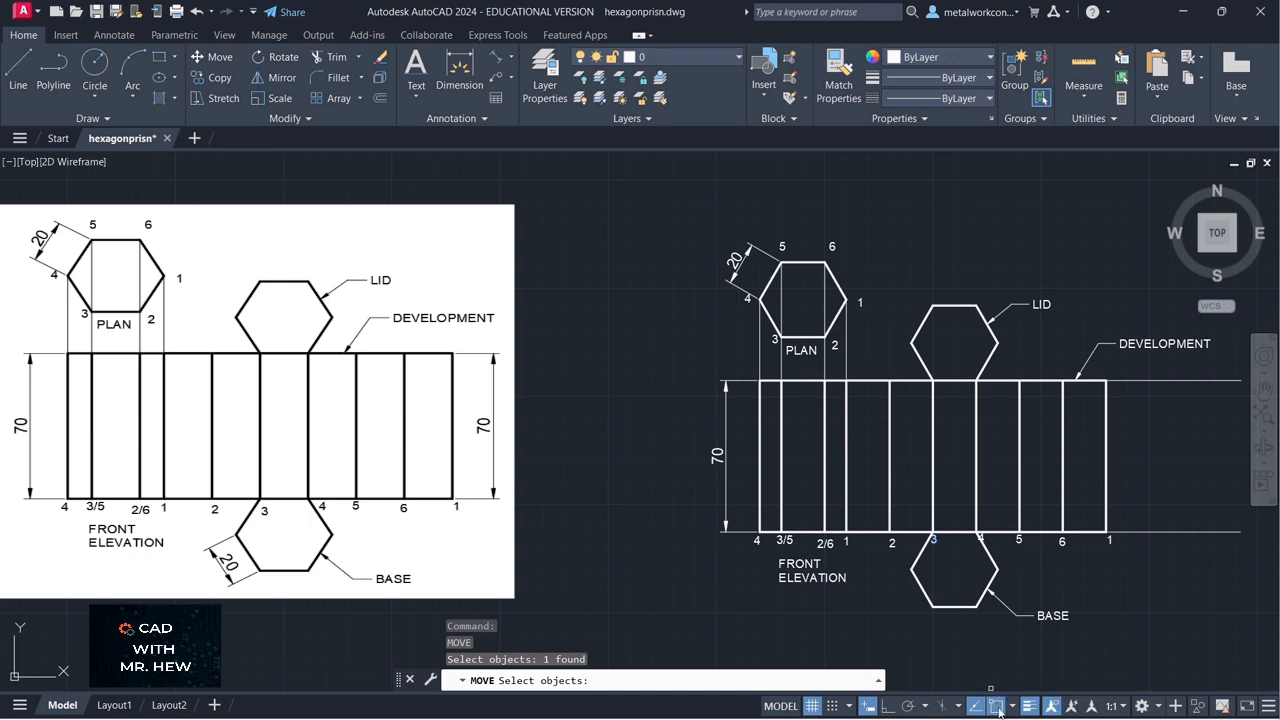
pyautogui.press('F3')
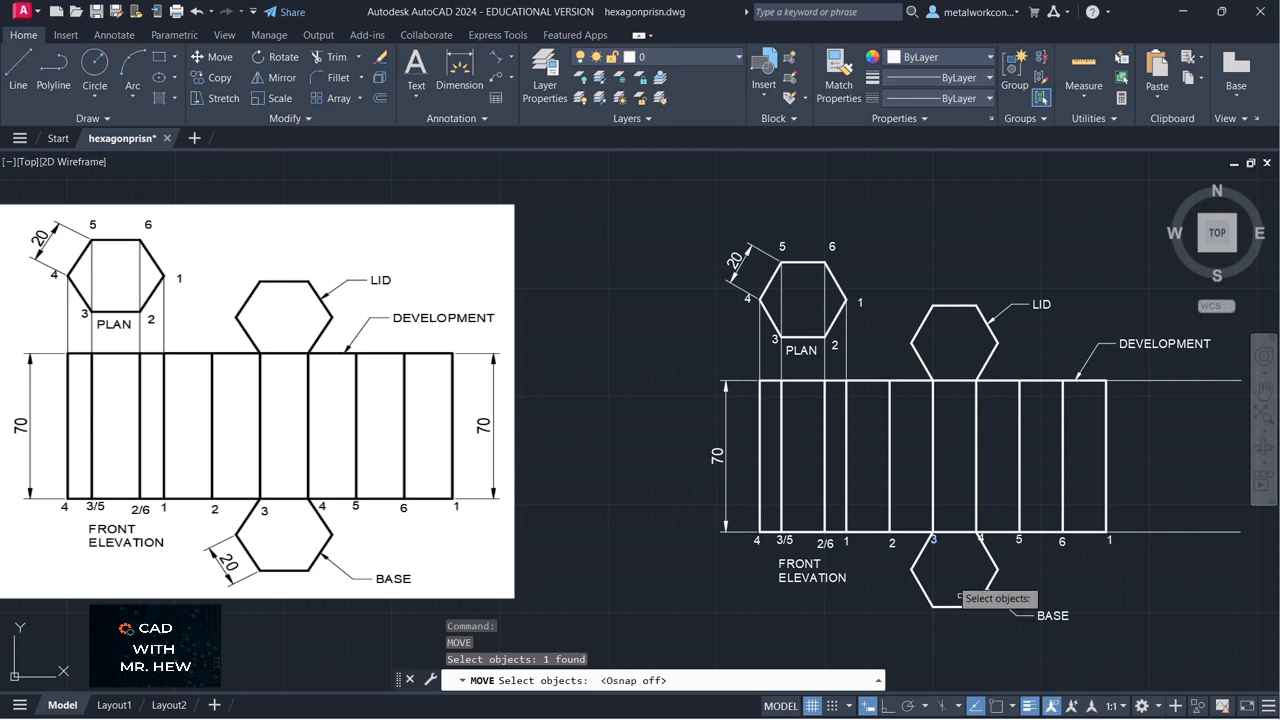
pyautogui.press('Return')
pyautogui.click(938, 536)
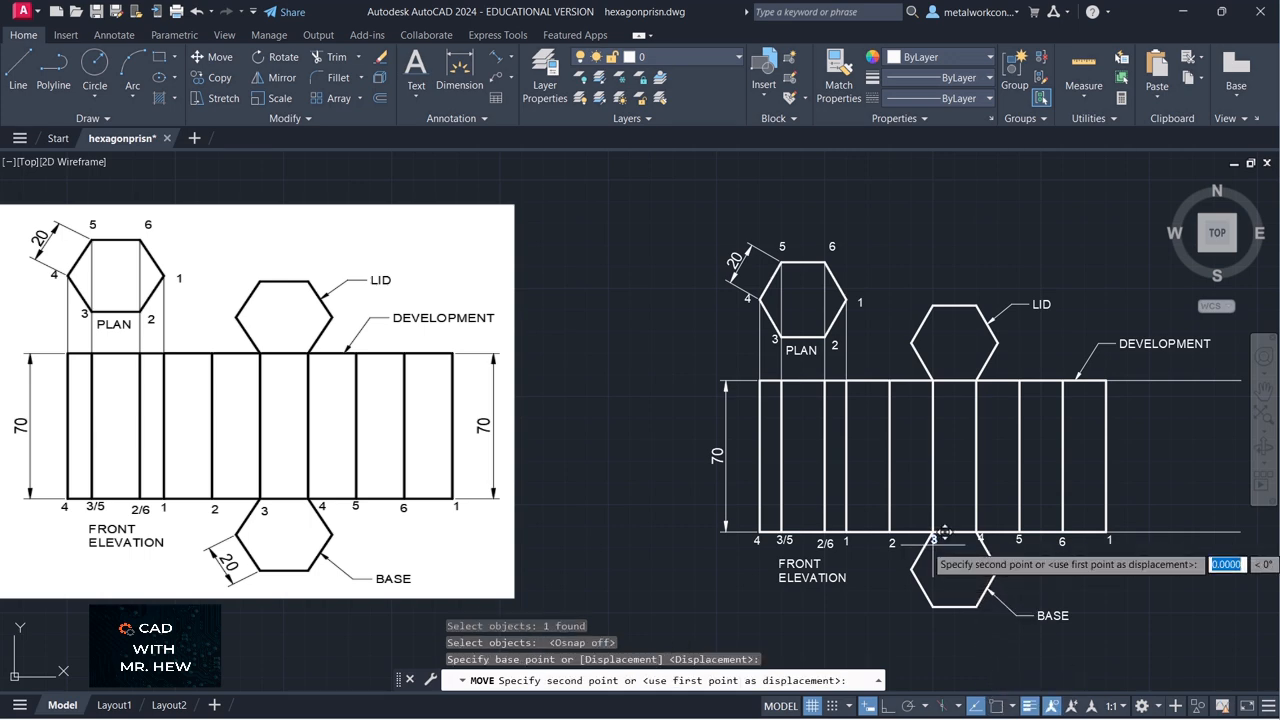
pyautogui.click(936, 551)
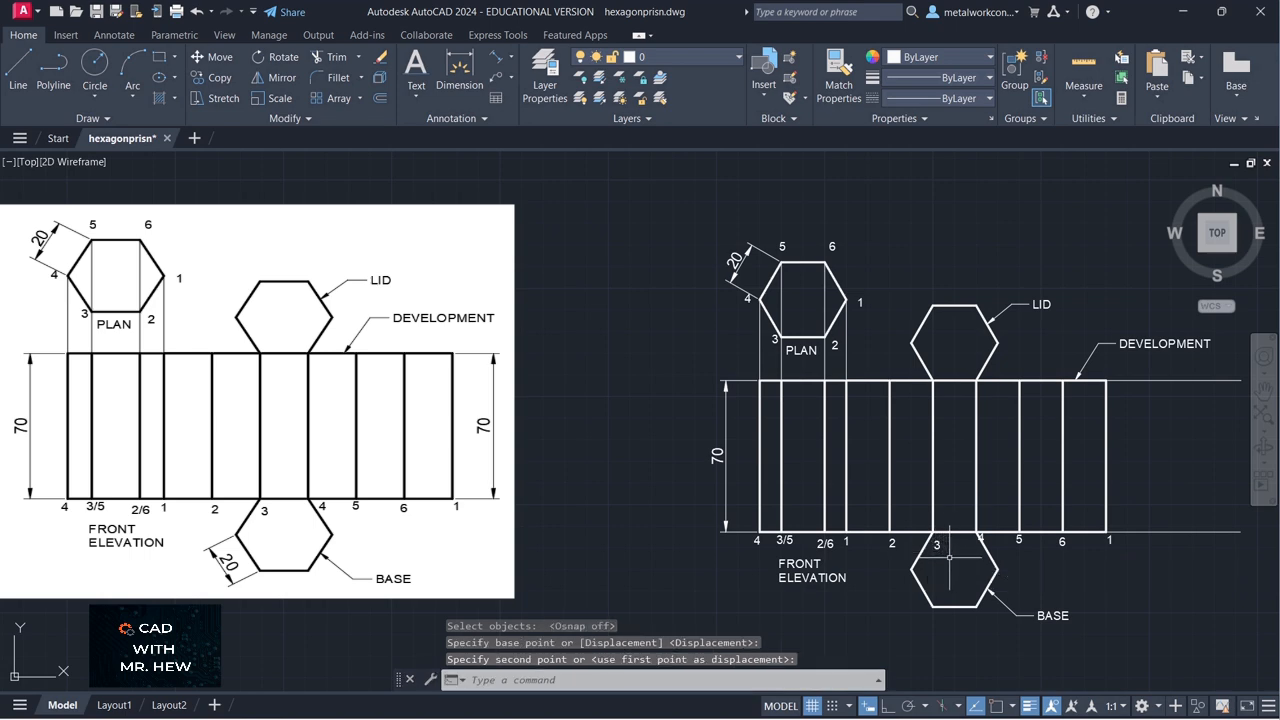
# Move the development's label 4 slightly right, clear of the base hexagon's upper-right side
pyautogui.press('Return')
pyautogui.press('Return')
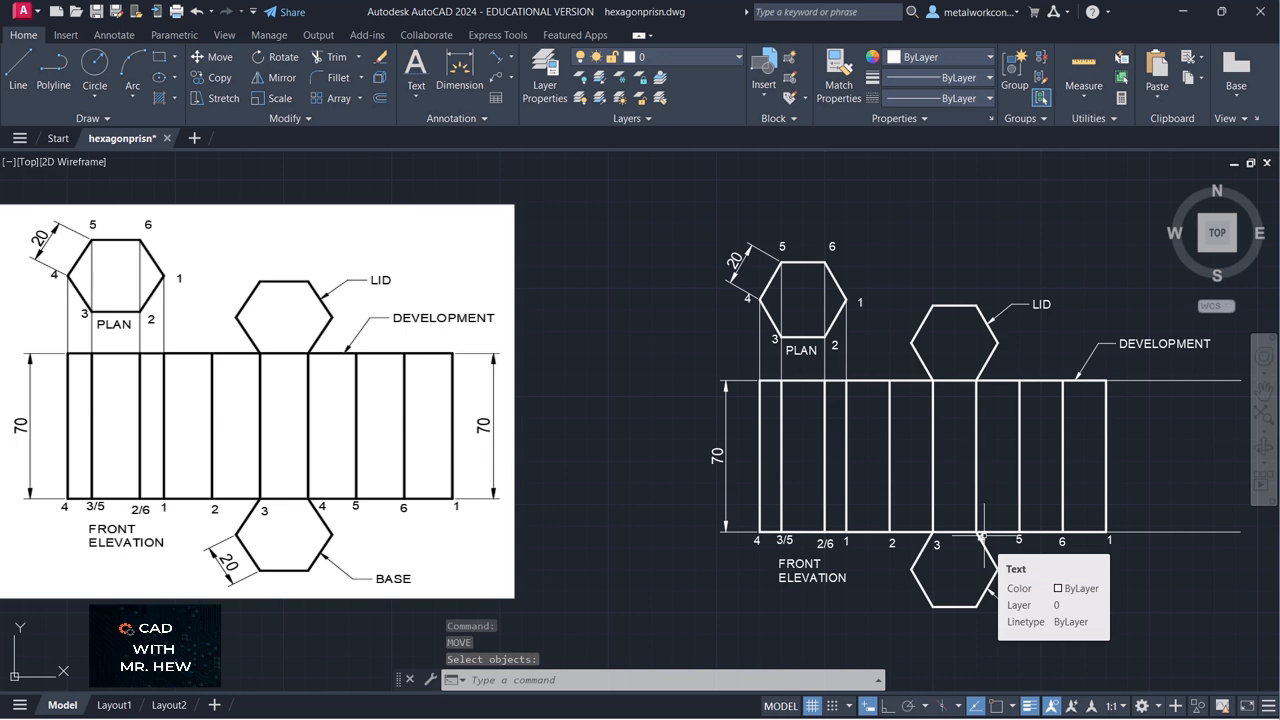
pyautogui.press('Return')
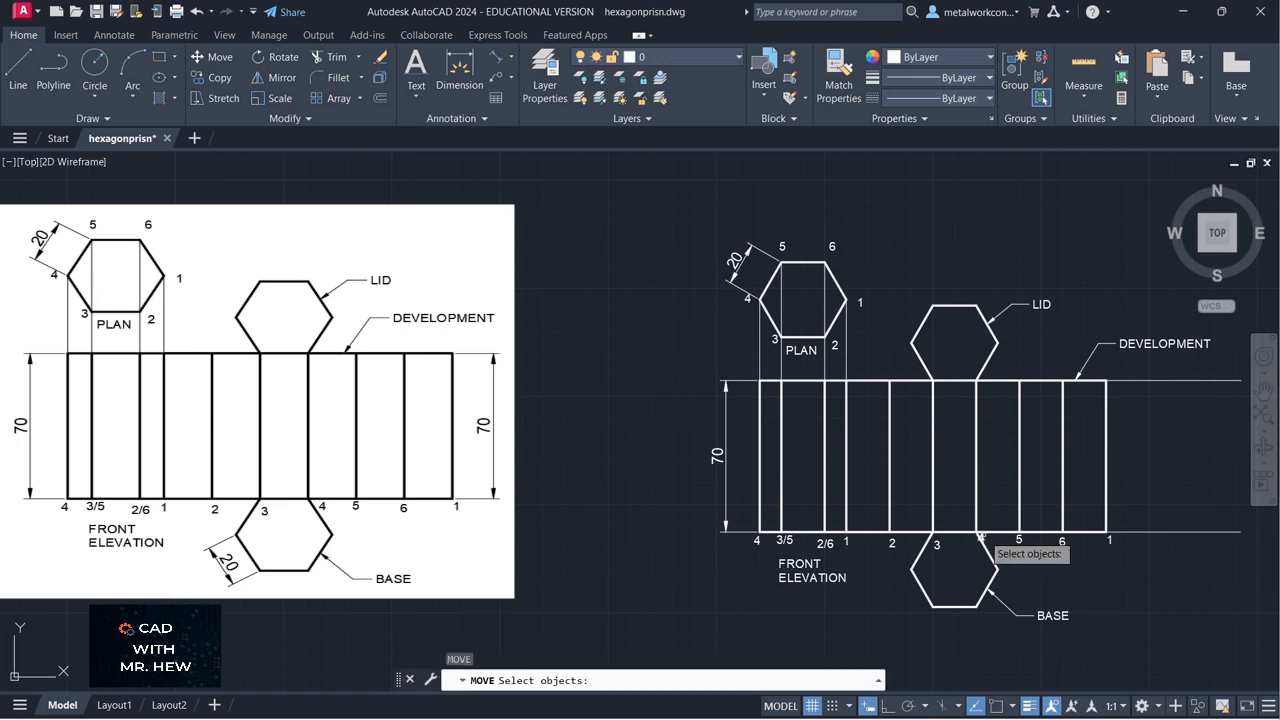
pyautogui.click(981, 538)
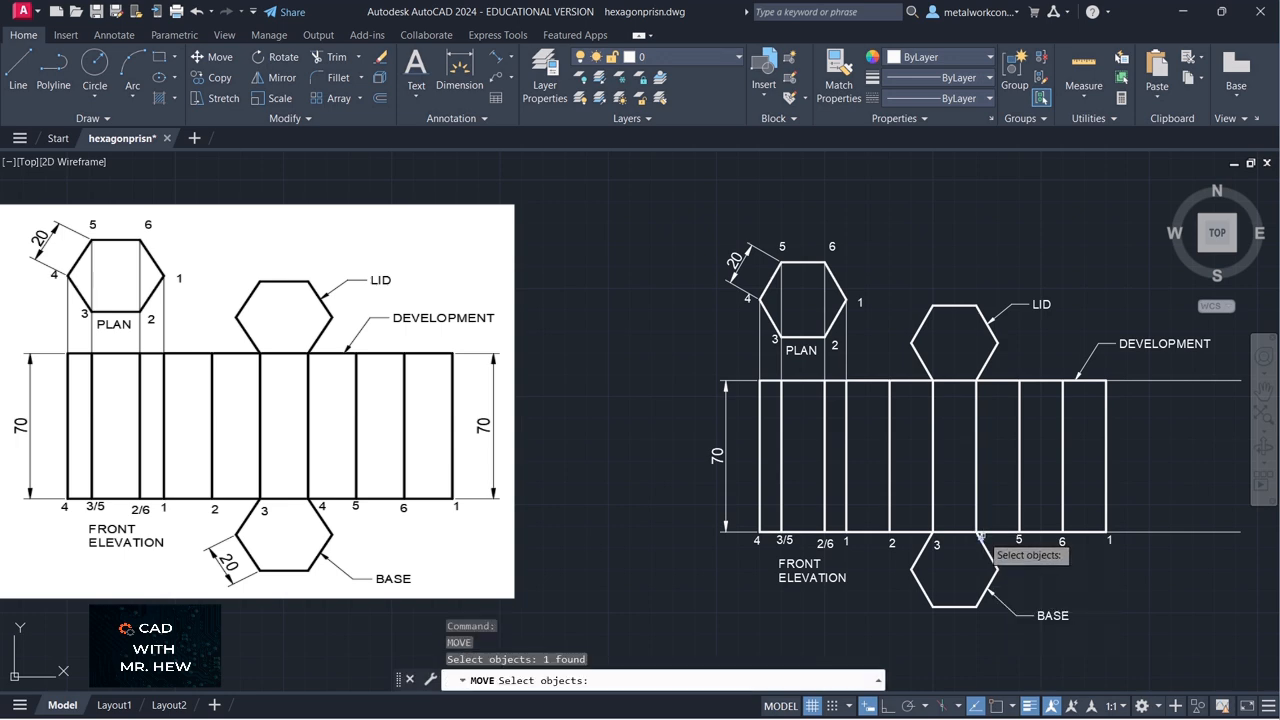
pyautogui.press('Return')
pyautogui.click(984, 537)
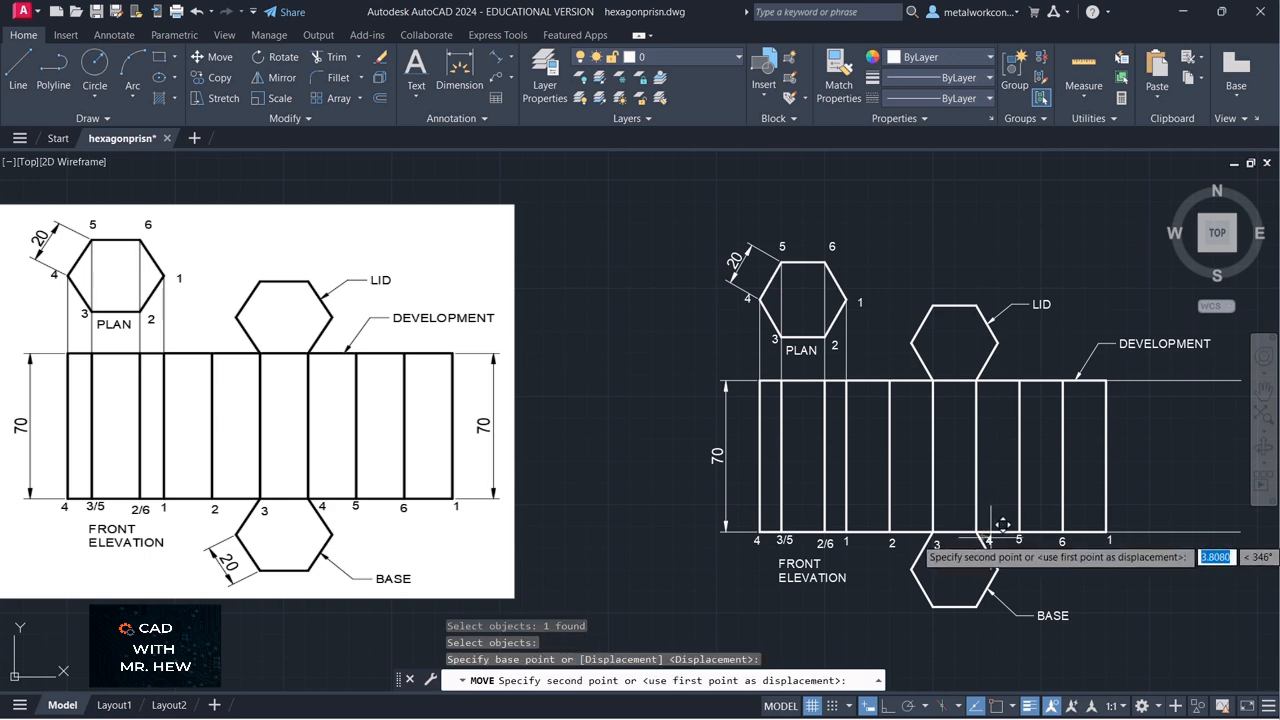
pyautogui.click(1001, 524)
pyautogui.press('Return')
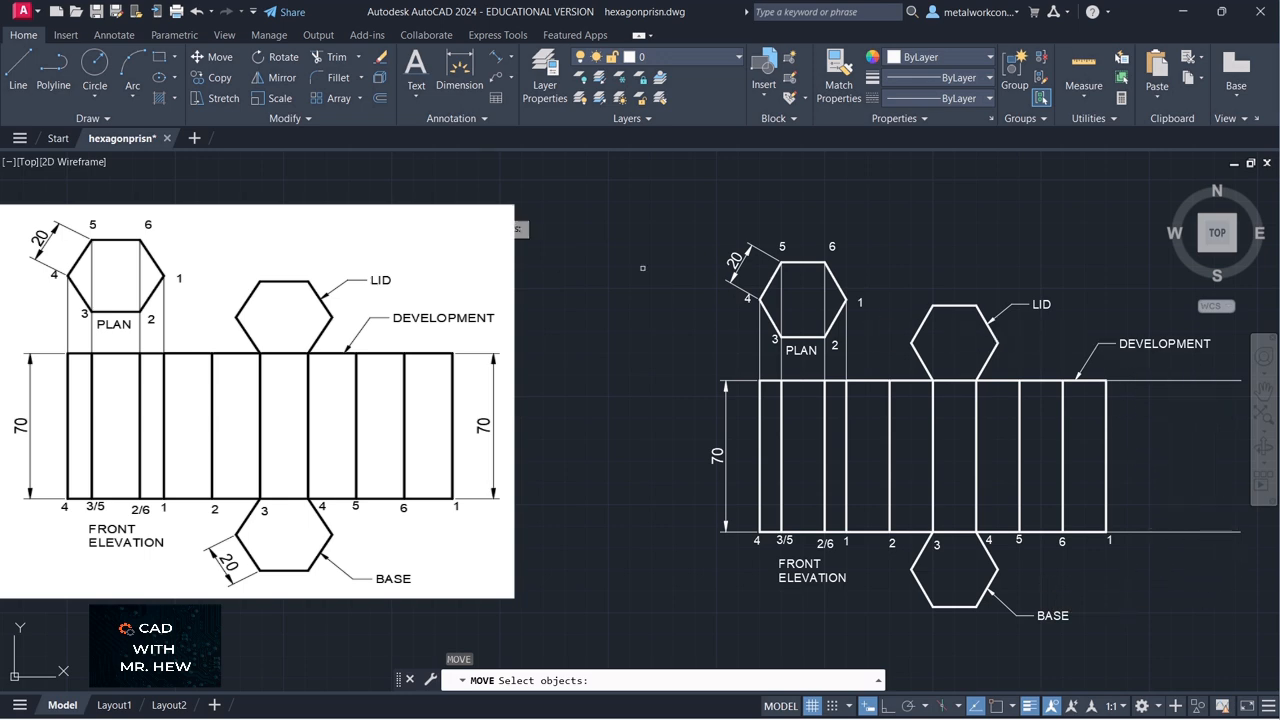
# Trim the upper and lower construction lines that extend beyond the right edge of the development
pyautogui.click(330, 57)
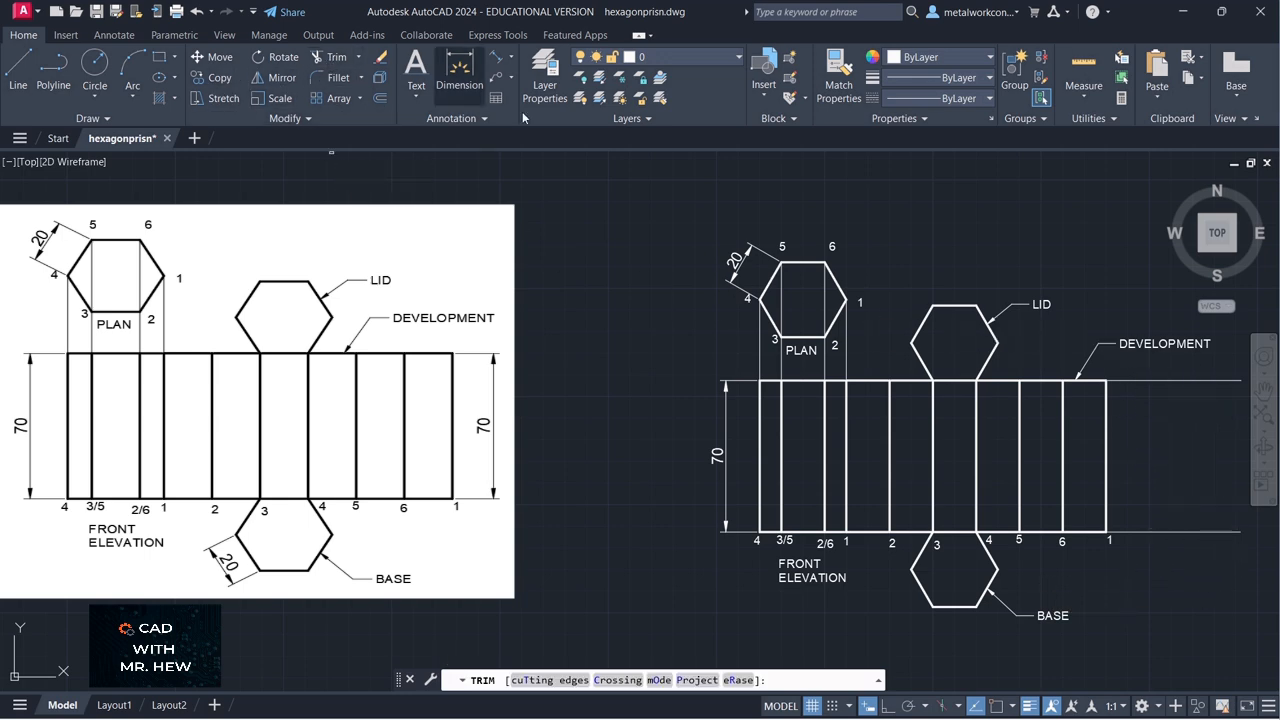
pyautogui.click(1148, 379)
pyautogui.click(1181, 531)
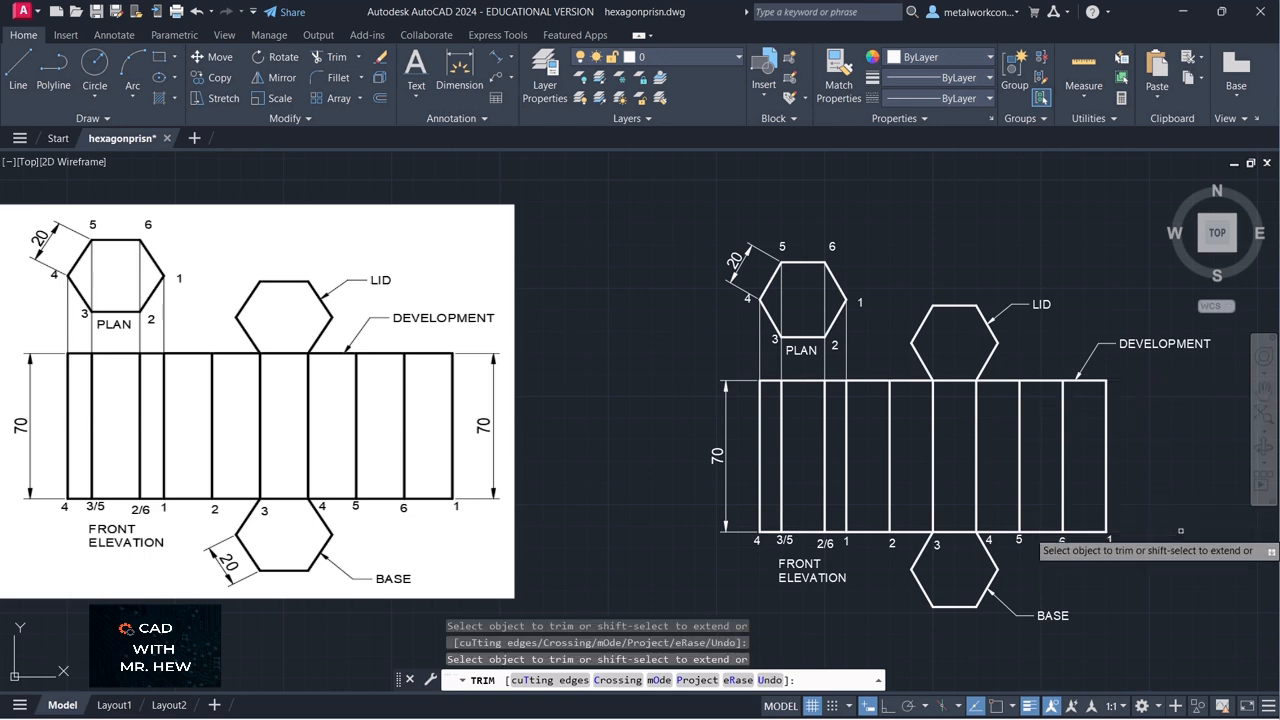
pyautogui.press('Return')
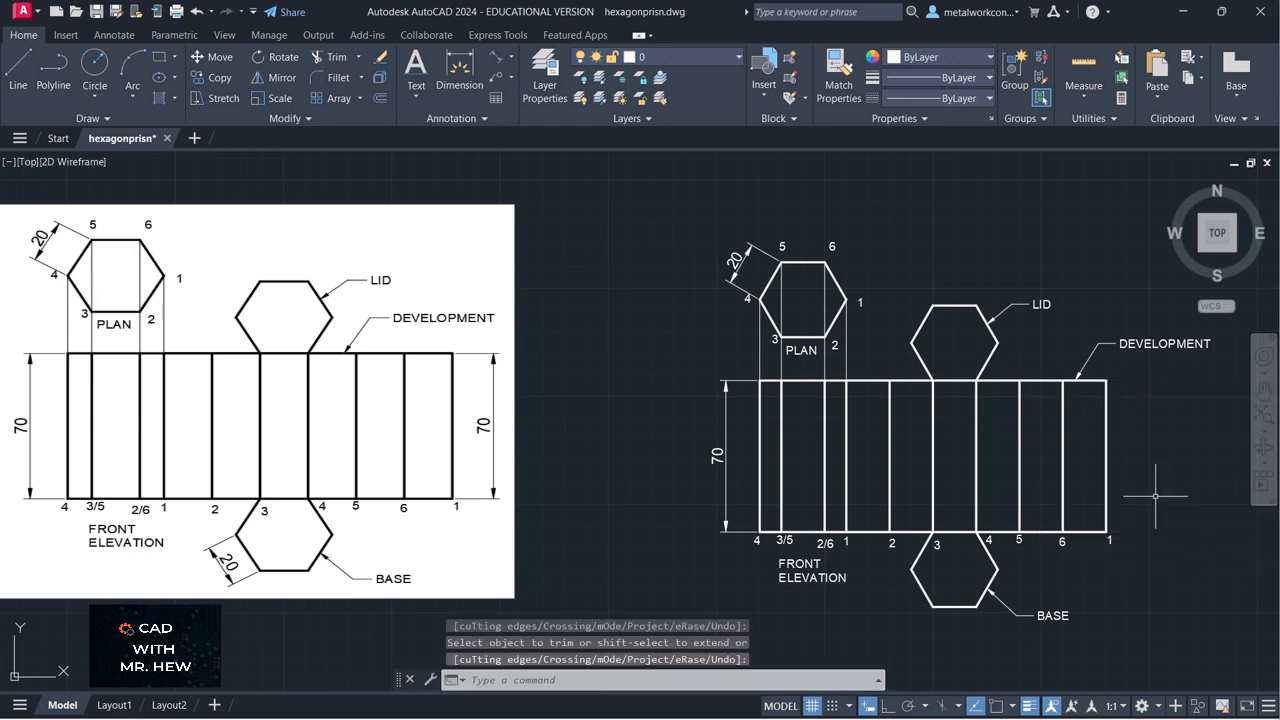
# With object snap on, add a vertical linear dimension for the development's height, placed just outside its right edge
pyautogui.click(1263, 390)
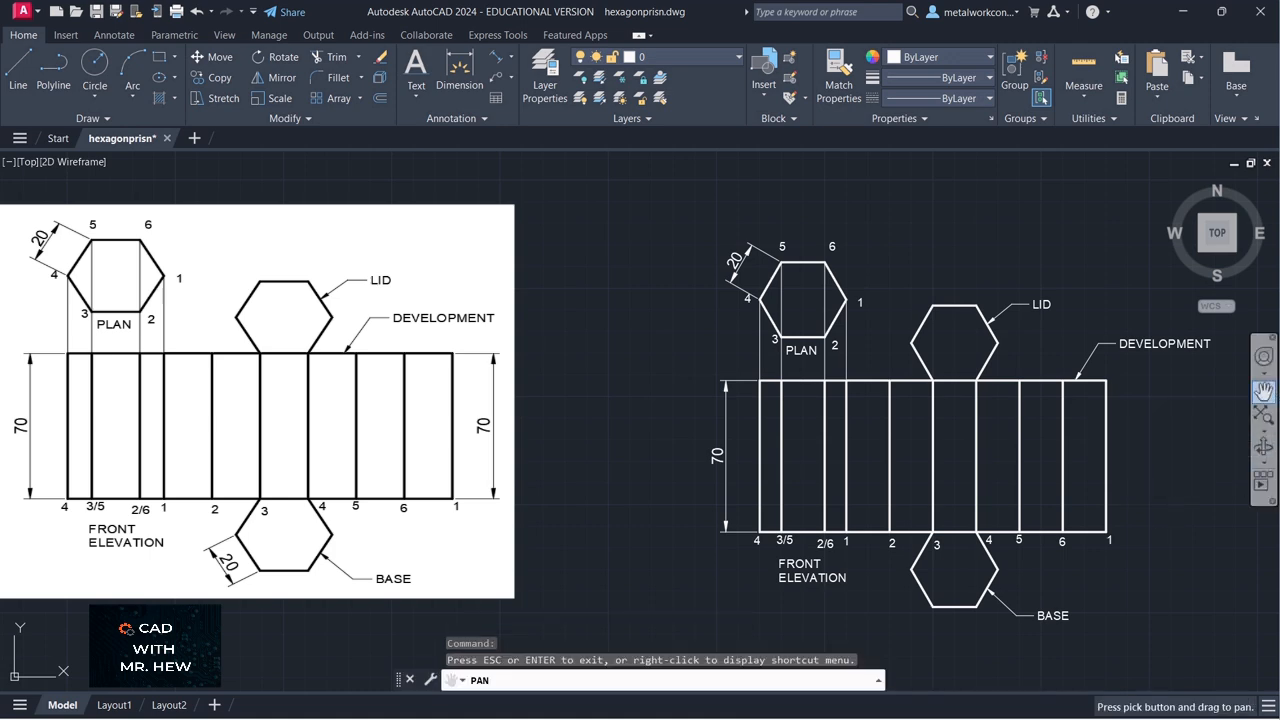
pyautogui.moveTo(1195, 446)
pyautogui.mouseDown()
pyautogui.moveTo(1184, 420)
pyautogui.moveTo(1202, 433)
pyautogui.mouseUp()
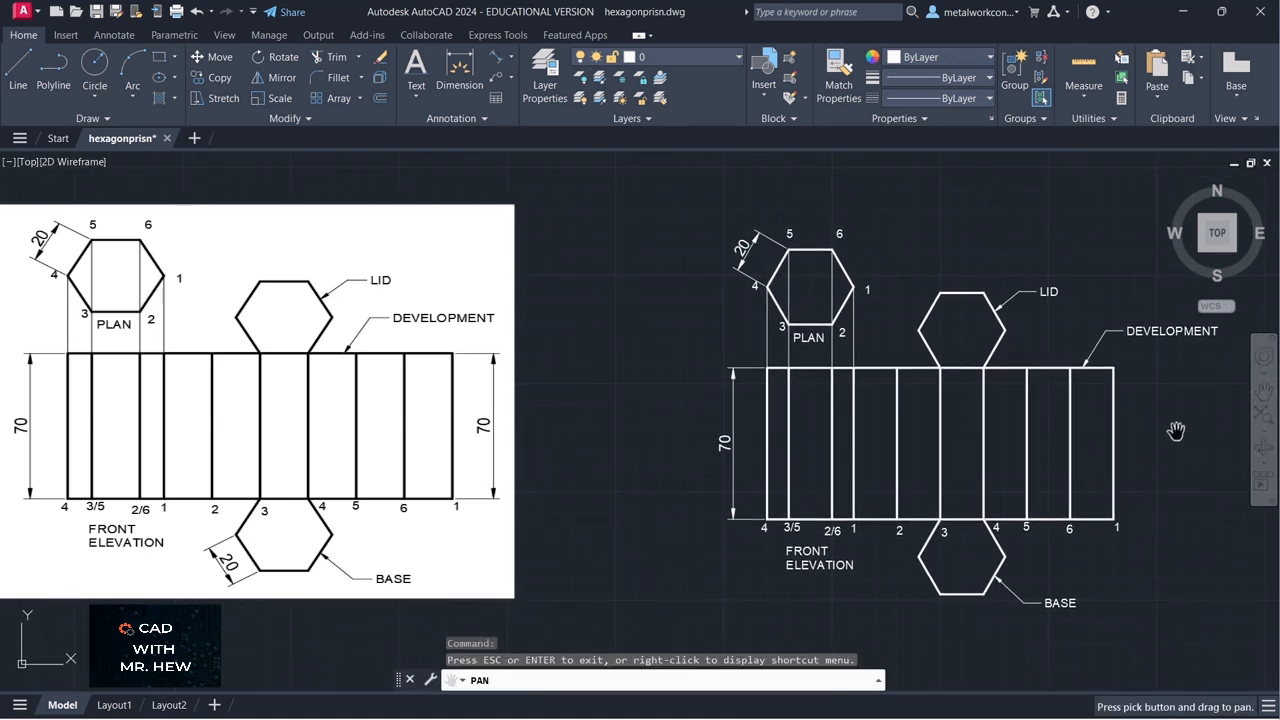
pyautogui.click(509, 59)
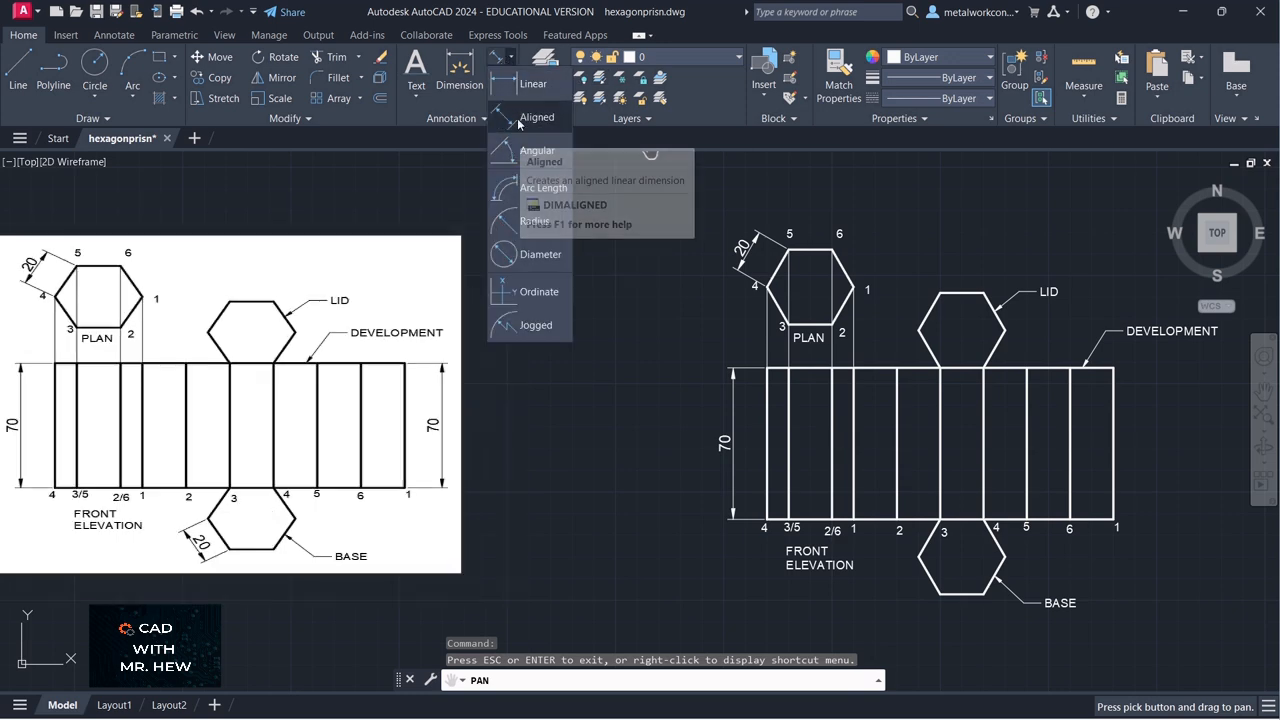
pyautogui.click(513, 85)
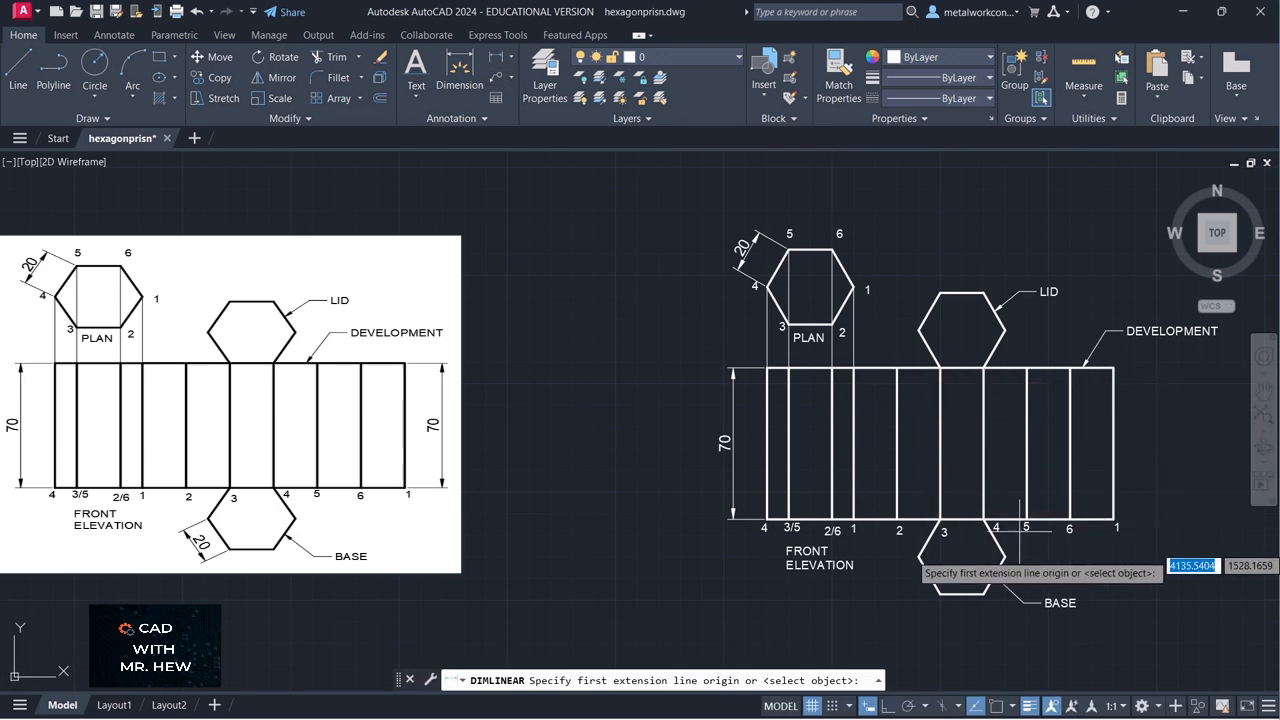
pyautogui.click(1001, 706)
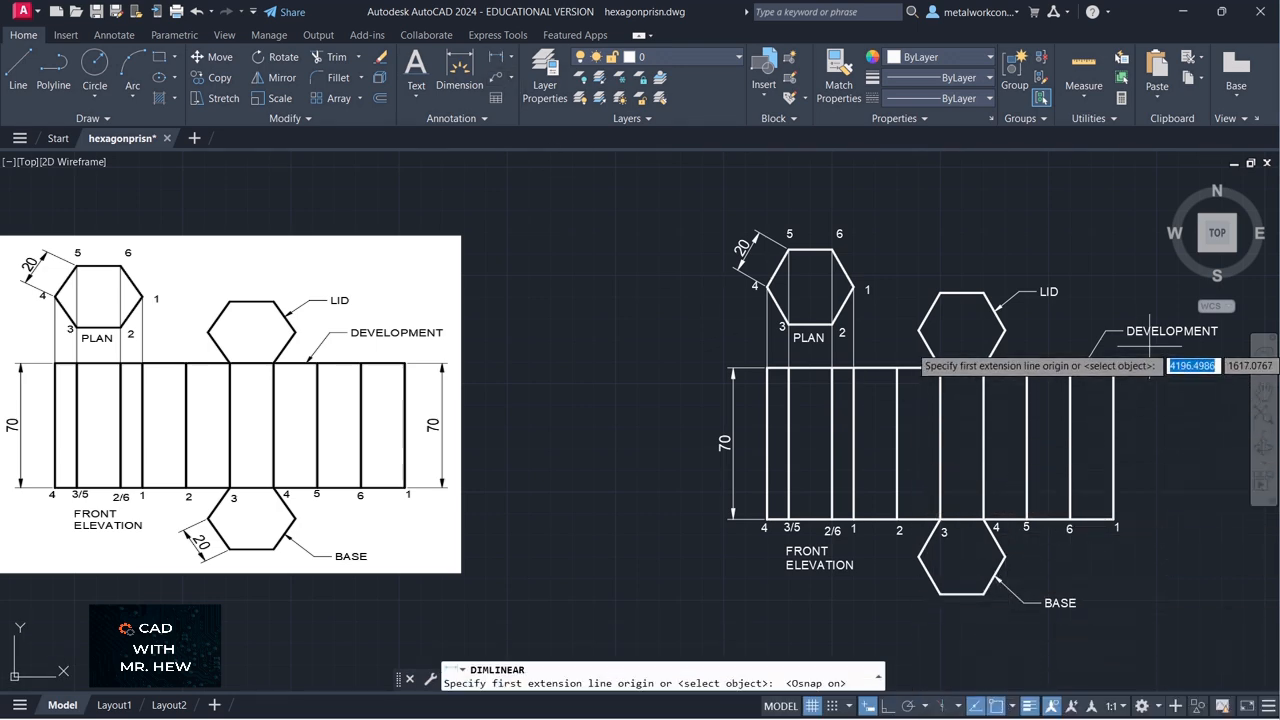
pyautogui.click(1113, 369)
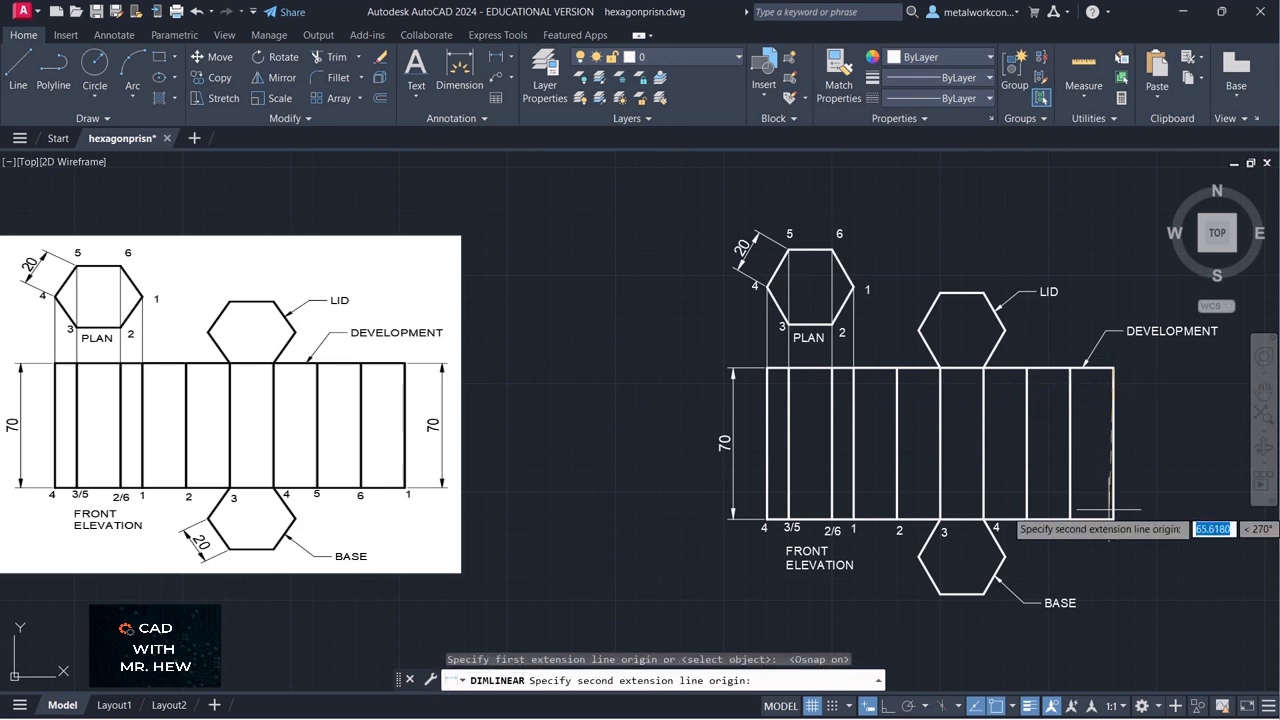
pyautogui.click(1113, 519)
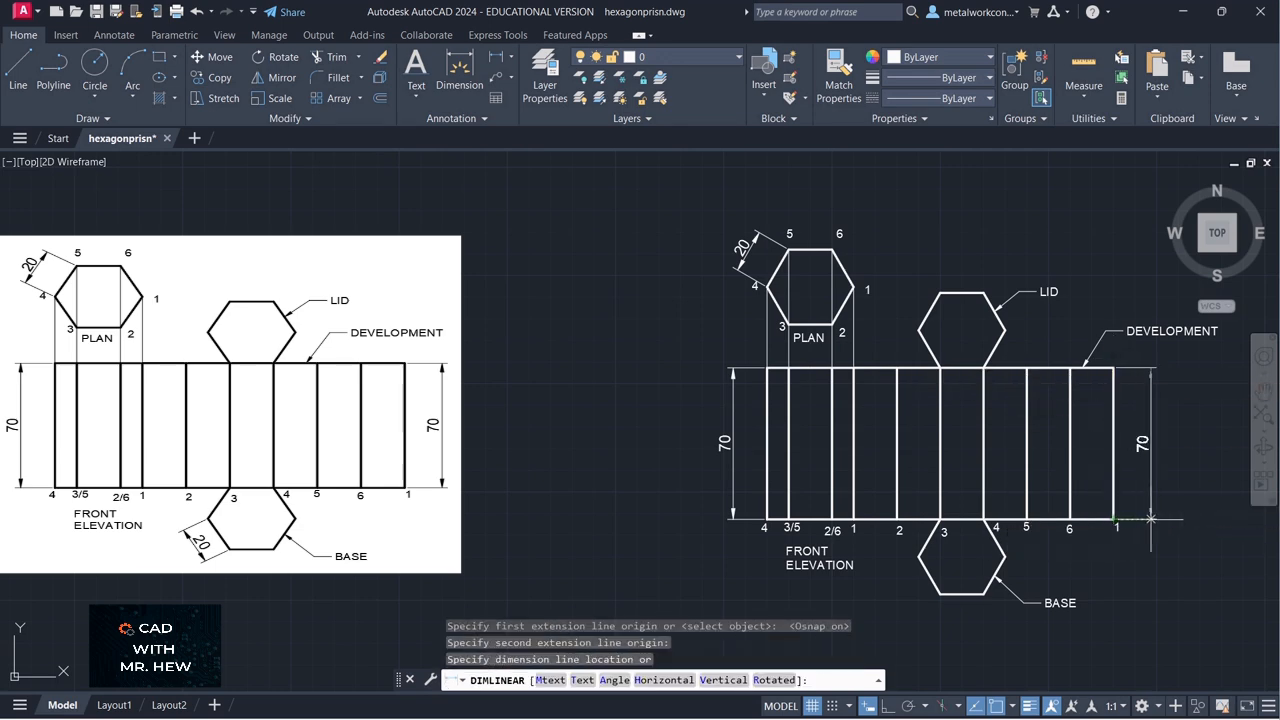
pyautogui.click(1151, 519)
pyautogui.press('Return')
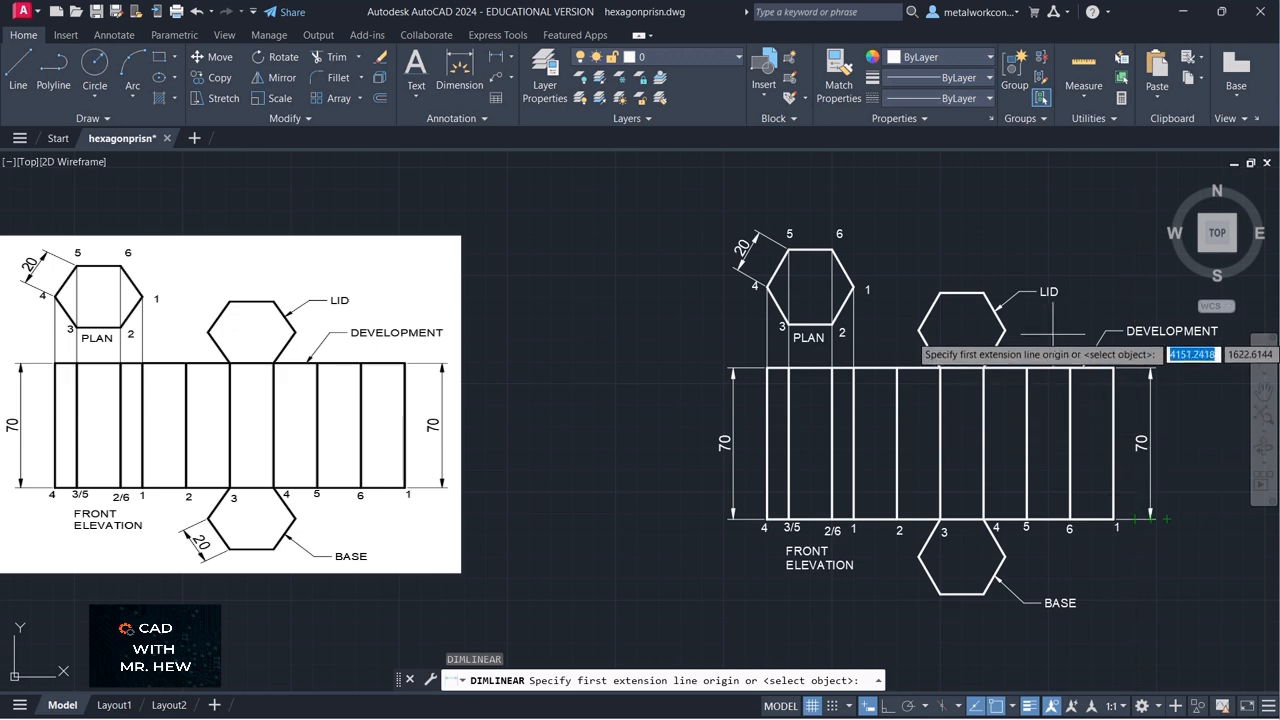
# Add an aligned dimension to the lower-left side of the base hexagon, placed outside it, and end the command
pyautogui.click(510, 57)
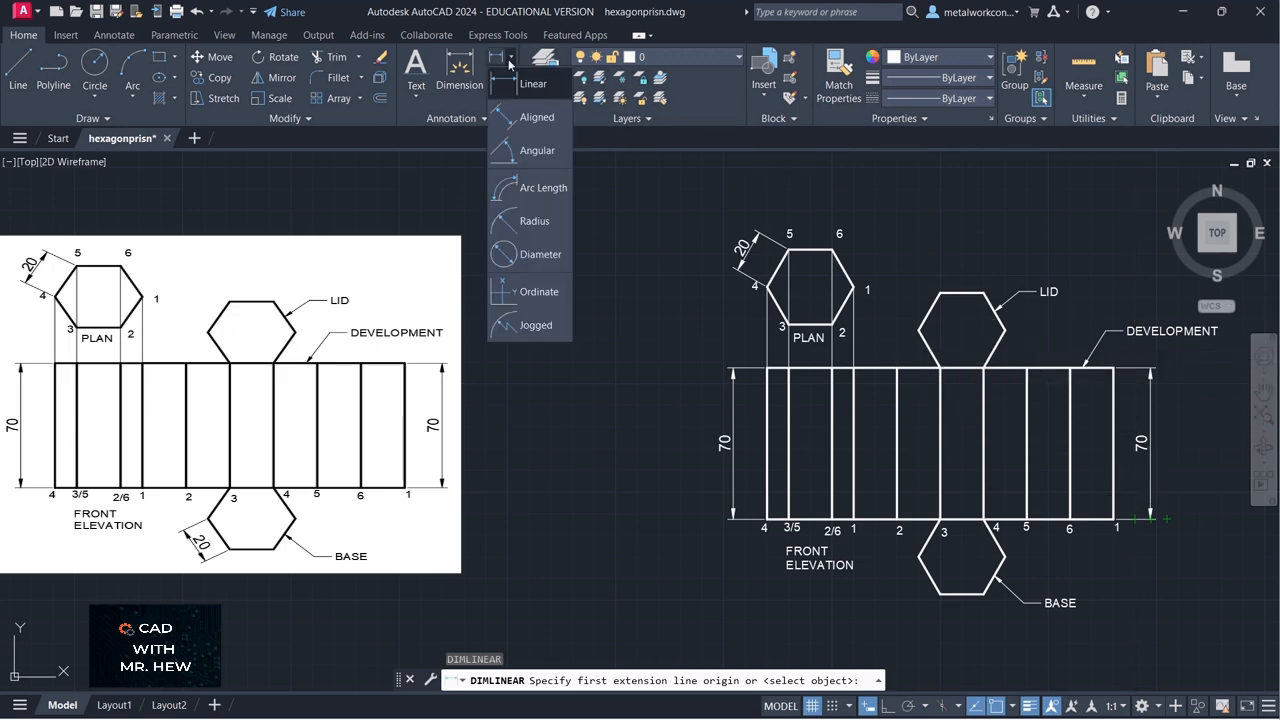
pyautogui.click(515, 120)
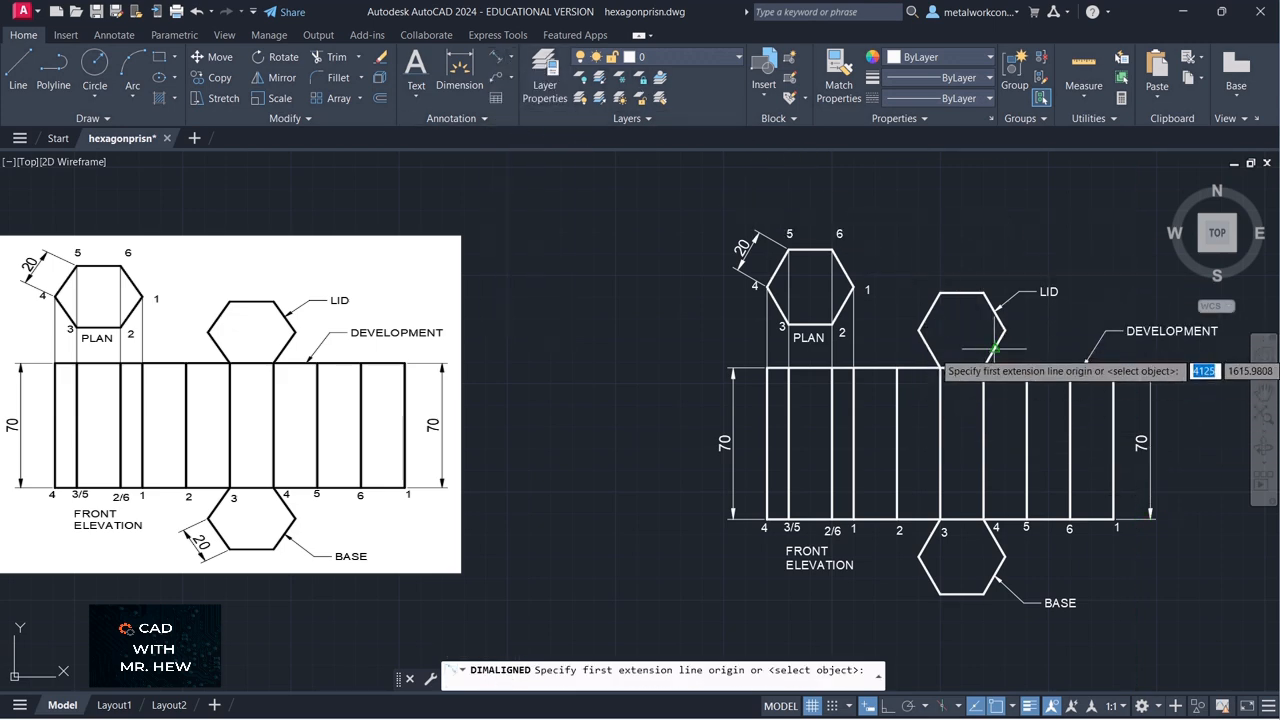
pyautogui.click(918, 556)
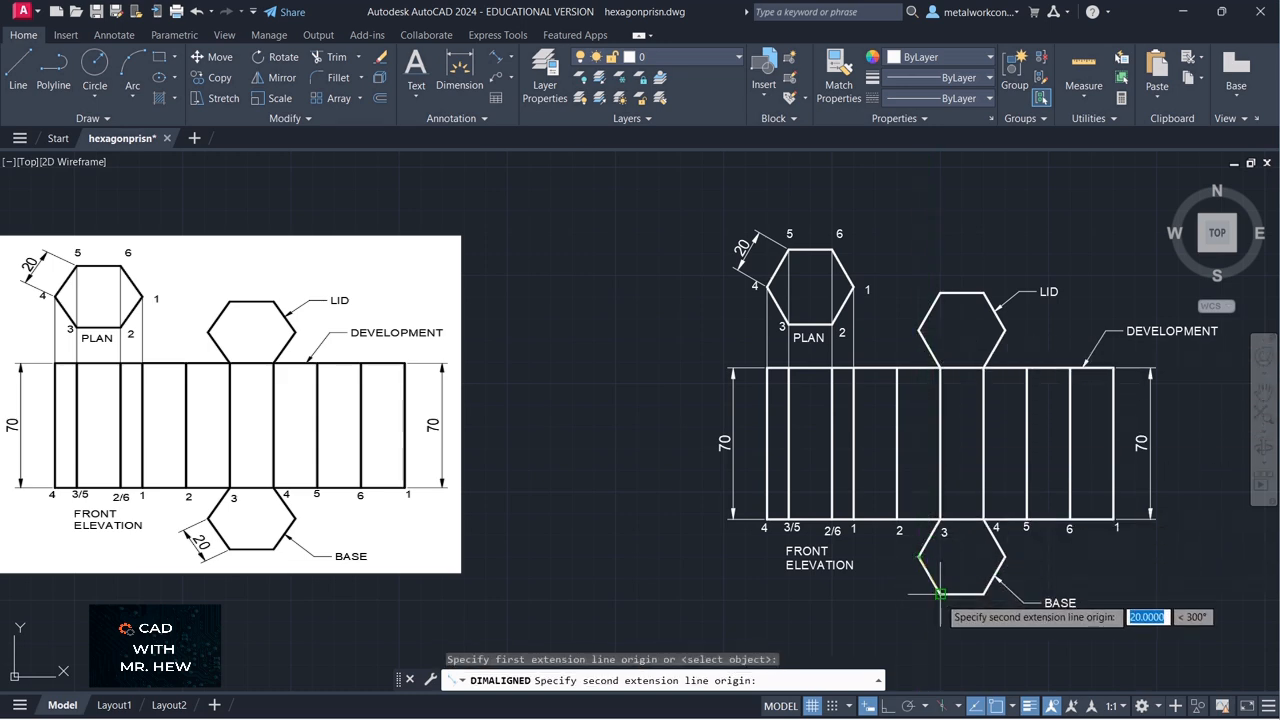
pyautogui.click(940, 593)
pyautogui.click(915, 604)
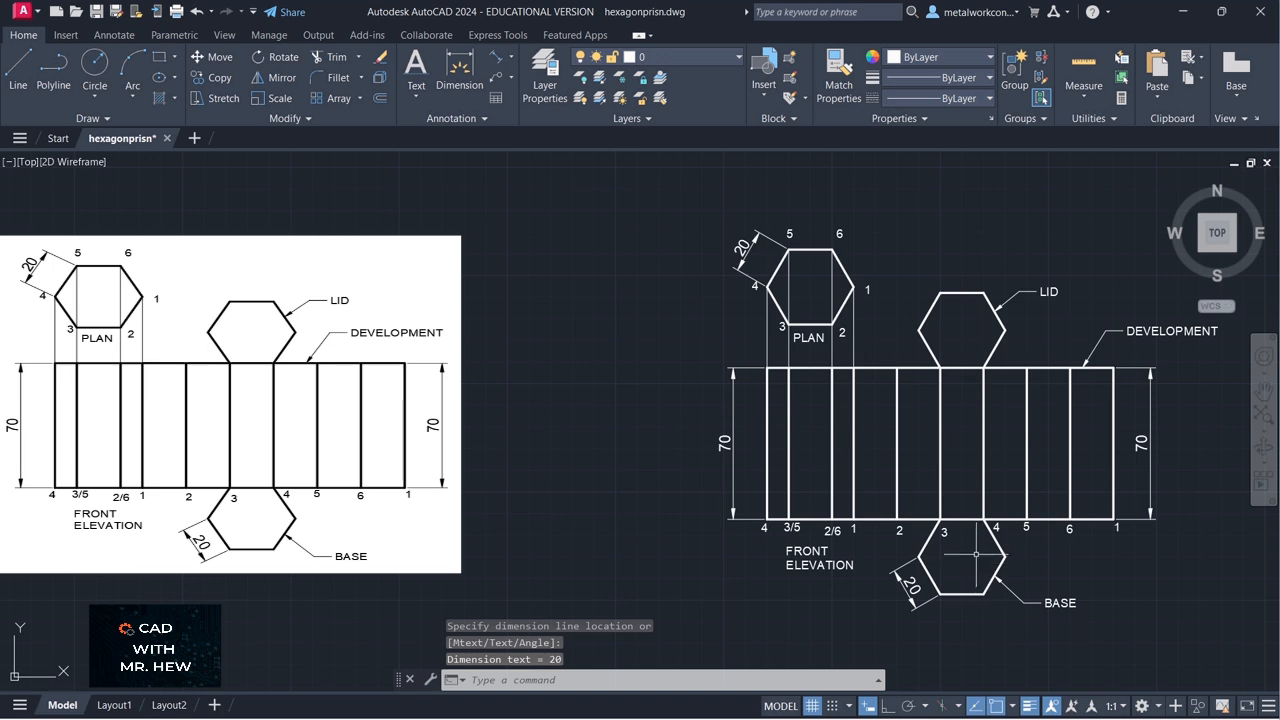
pyautogui.press('Return')
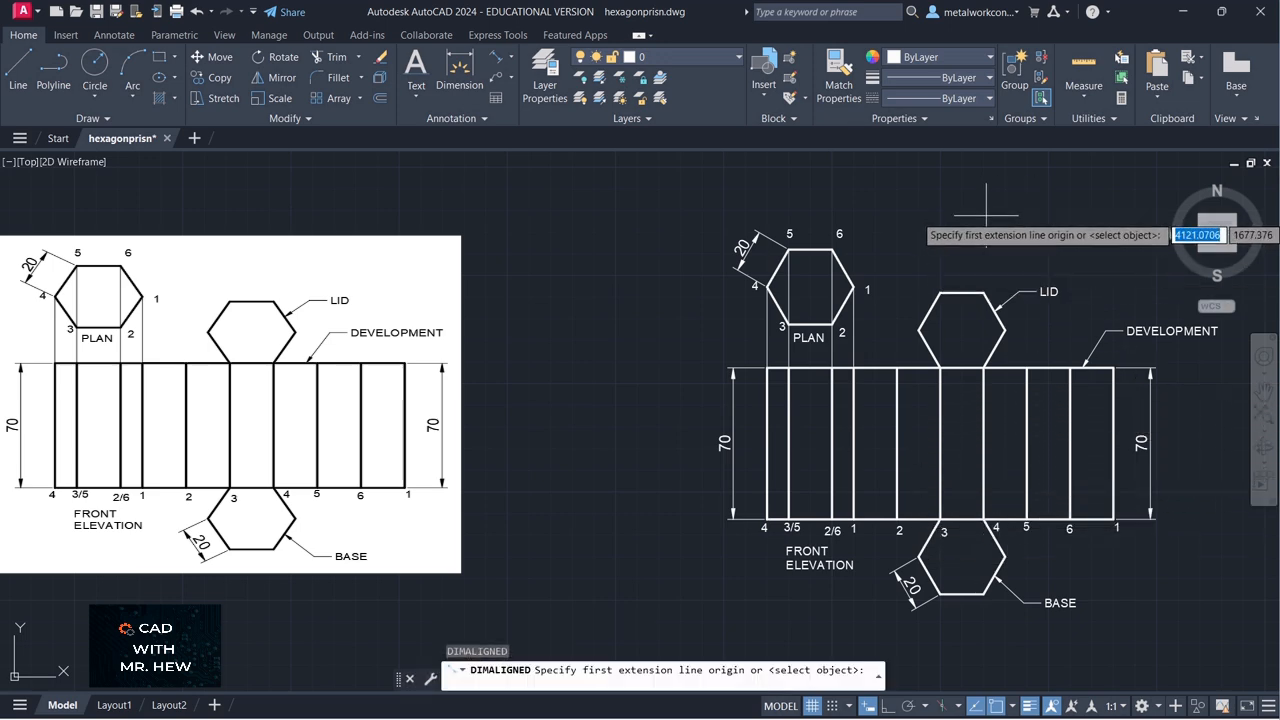
pyautogui.press('Escape')
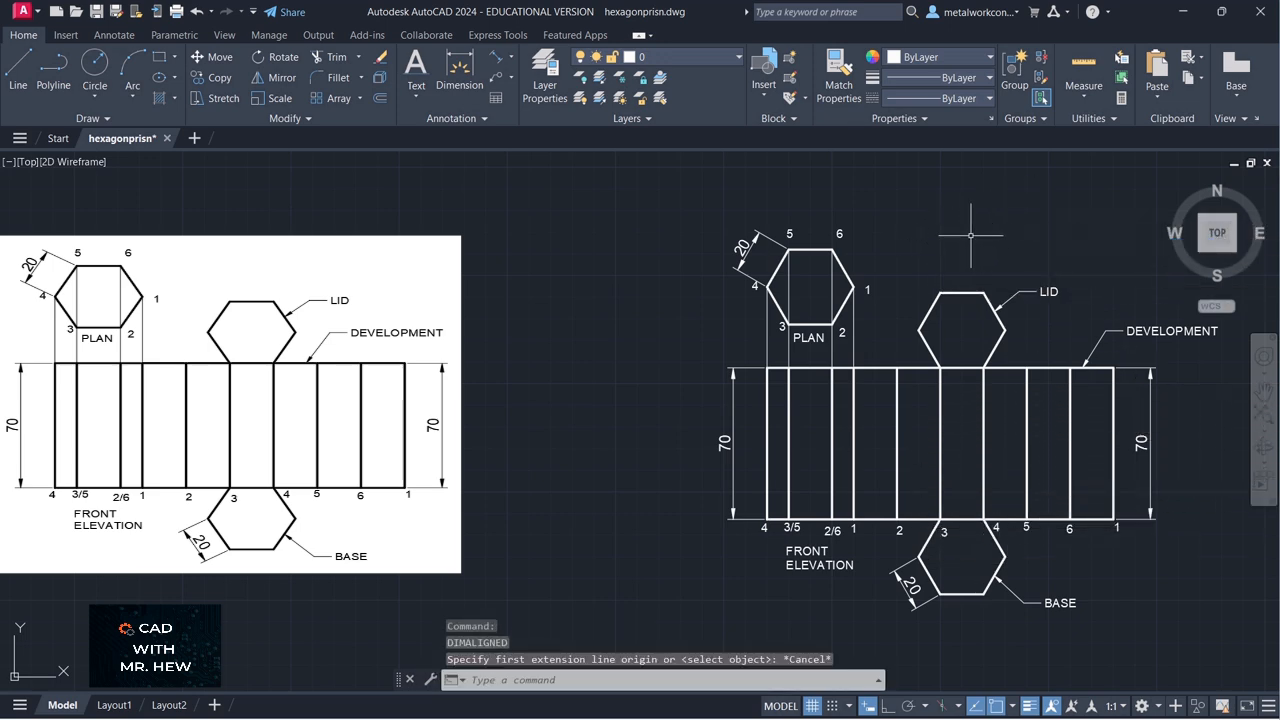